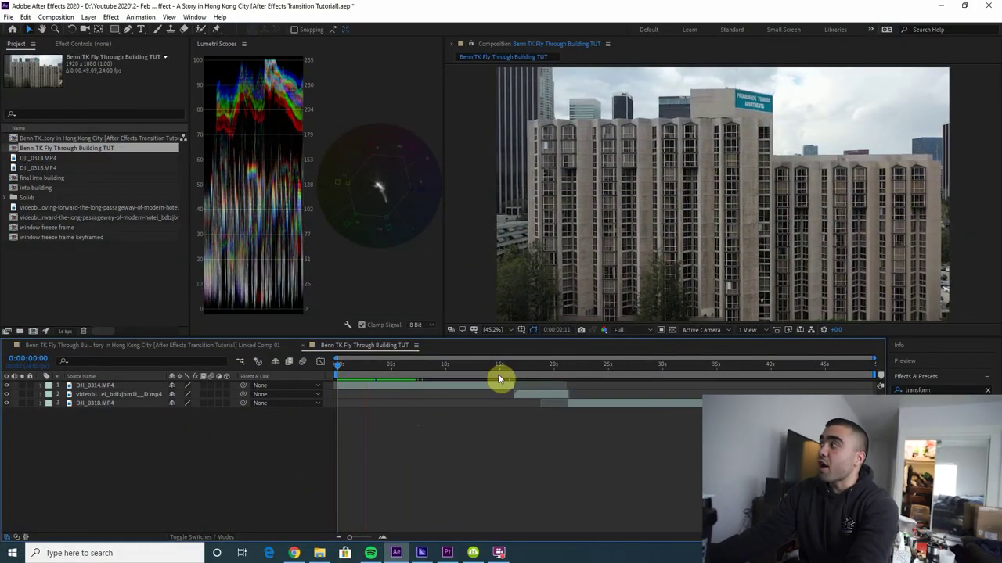
- Scrub and play the timeline to examine where the building drone shot cuts to the hallway clip
left_click(390, 371)
left_click_drag(389, 376, 505, 373)
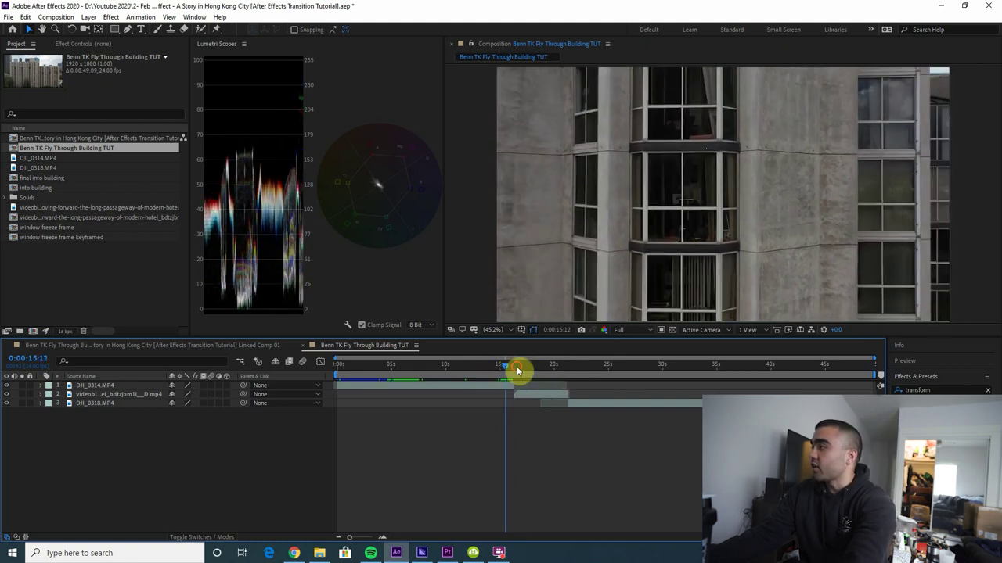
left_click(516, 368)
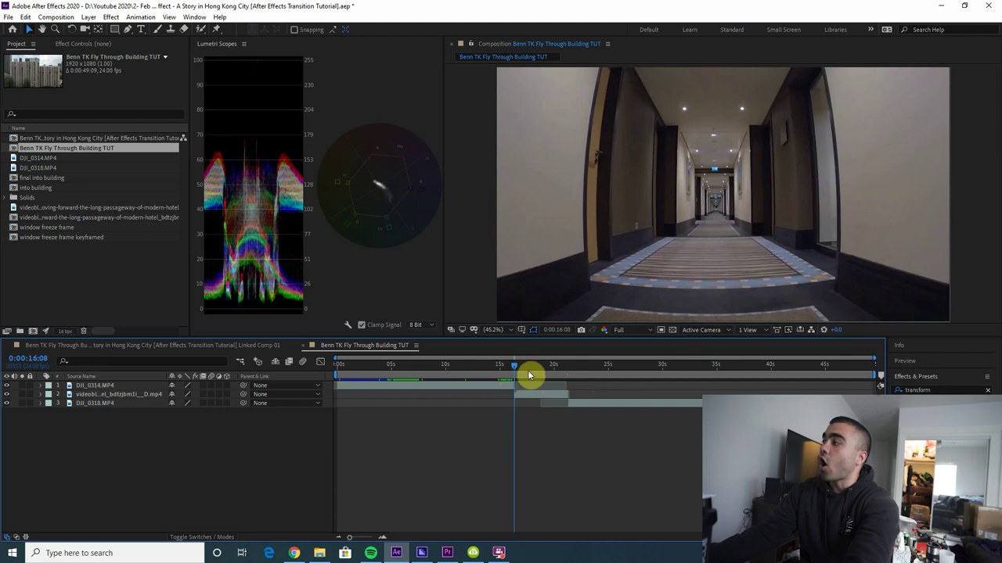
key("space")
left_click_drag(558, 373, 528, 385)
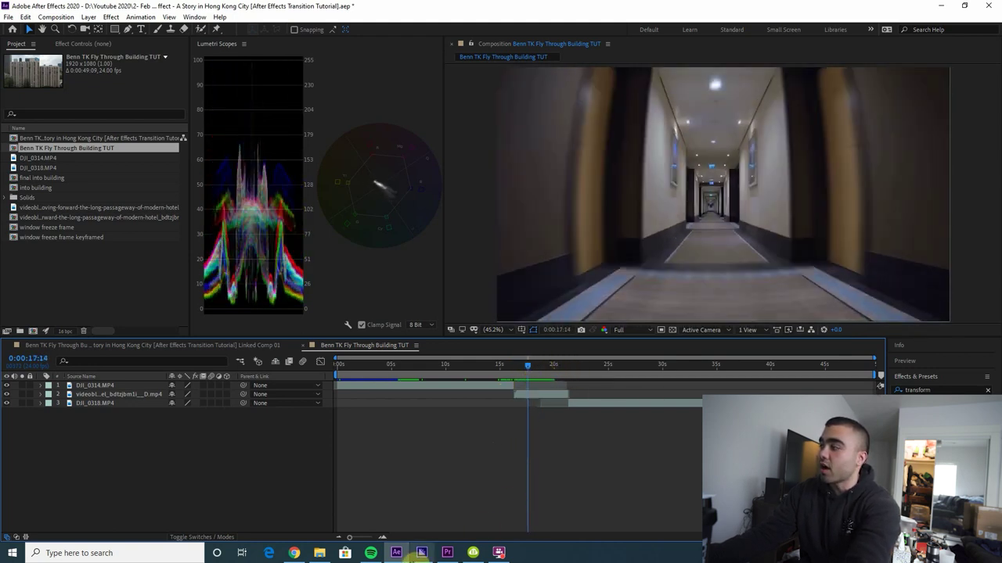
- Switch to Chrome and look over the Storyblocks page of the steadicam hotel passageway clip
left_click(291, 554)
key("ctrl+Tab")
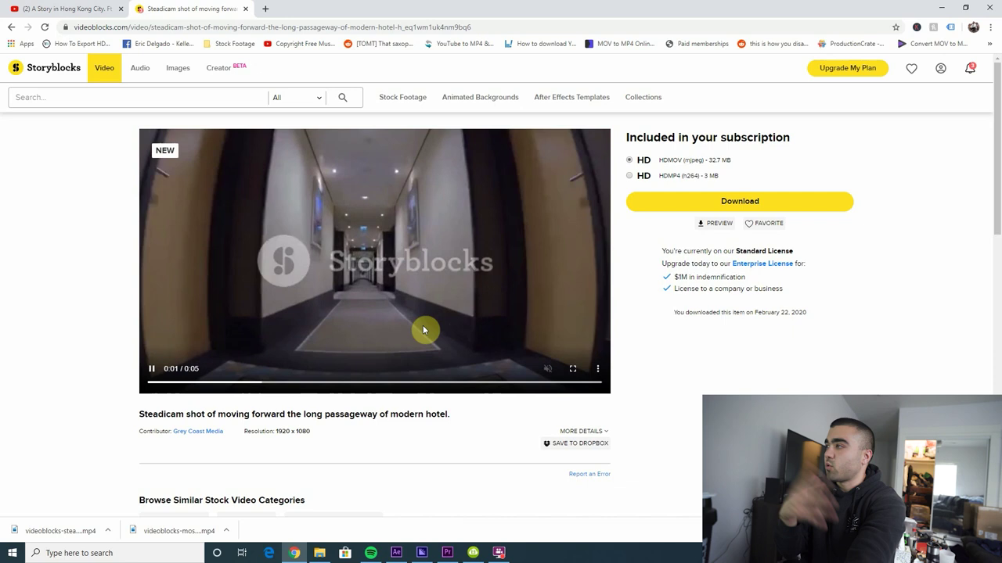
scroll(422, 329, "down", 10)
scroll(336, 422, "up", 5)
scroll(367, 384, "up", 5)
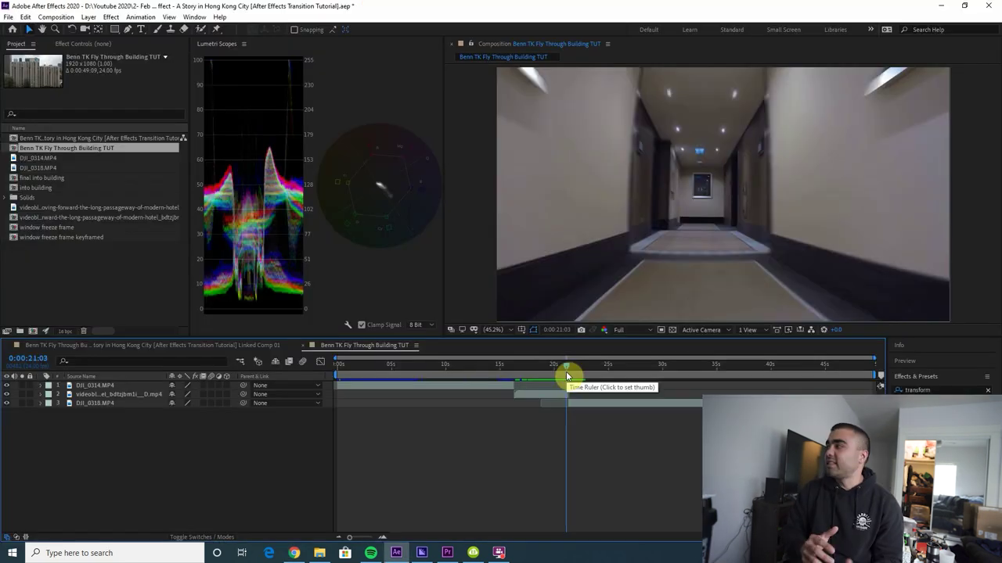
- Scrub the hallway clip's end and the cuts around it, comparing them with the window moment in the finished Linked Comp 01
left_click_drag(567, 377, 546, 376)
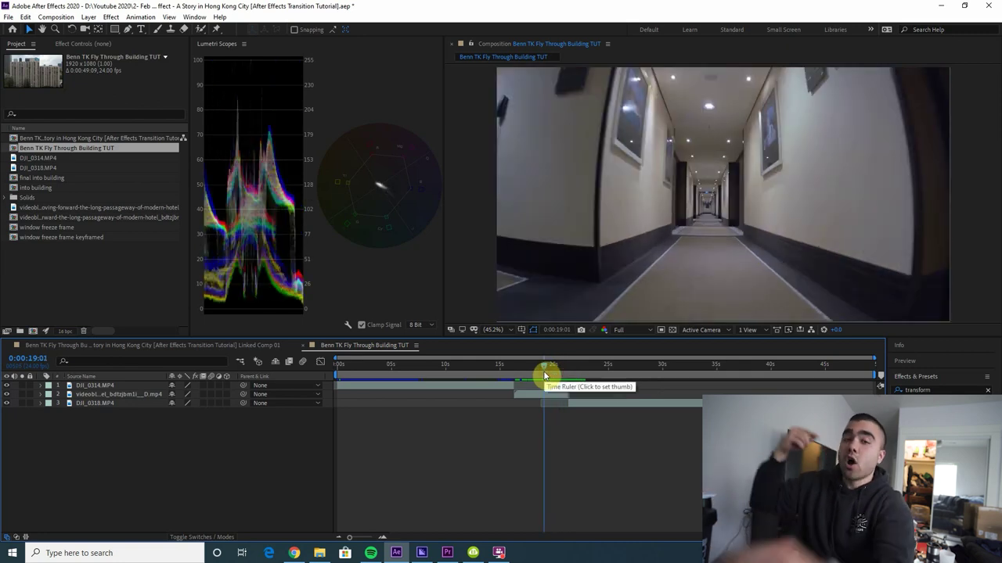
left_click_drag(545, 377, 566, 375)
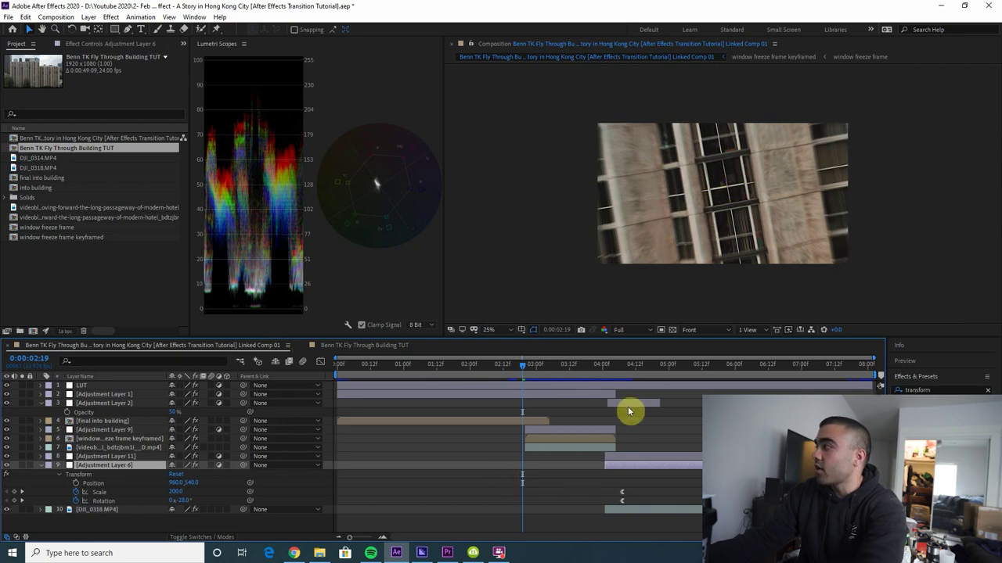
left_click(612, 374)
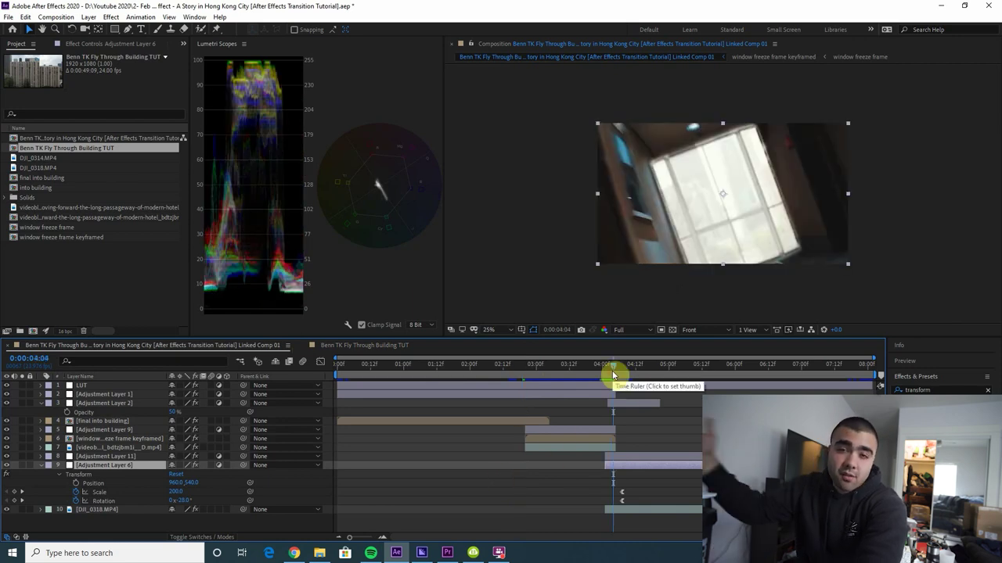
left_click(352, 350)
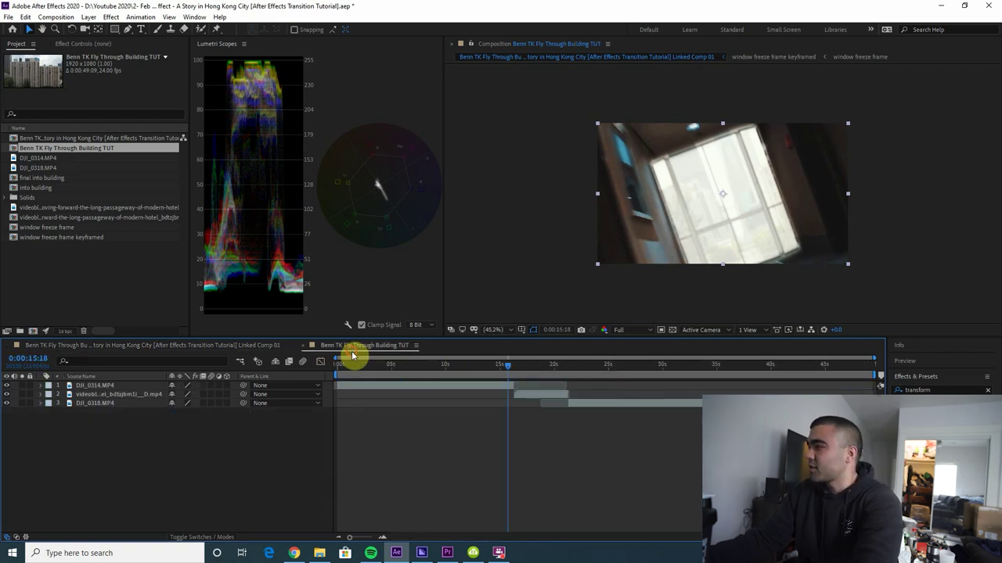
left_click(509, 368)
left_click(554, 370)
left_click_drag(553, 370, 566, 373)
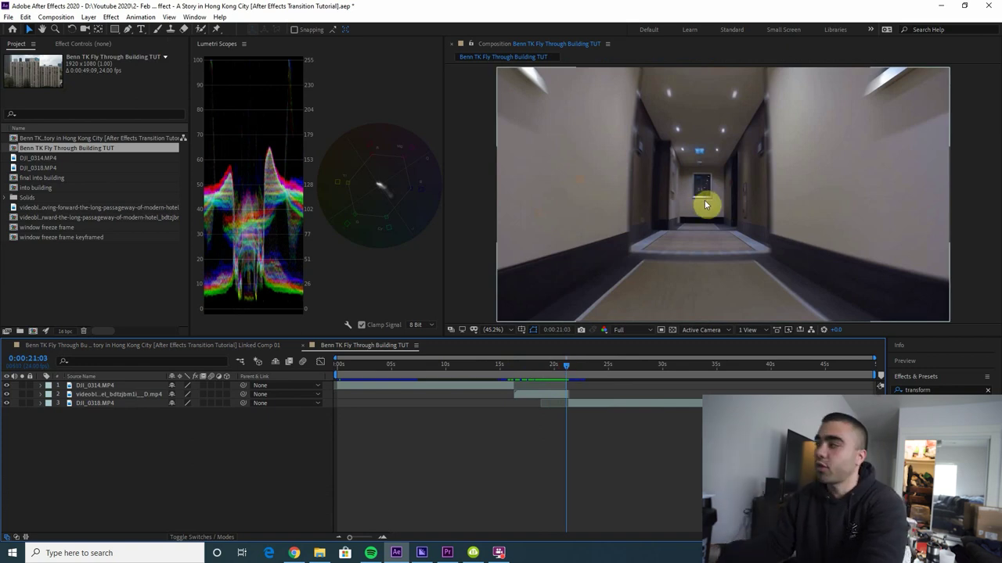
left_click(572, 374)
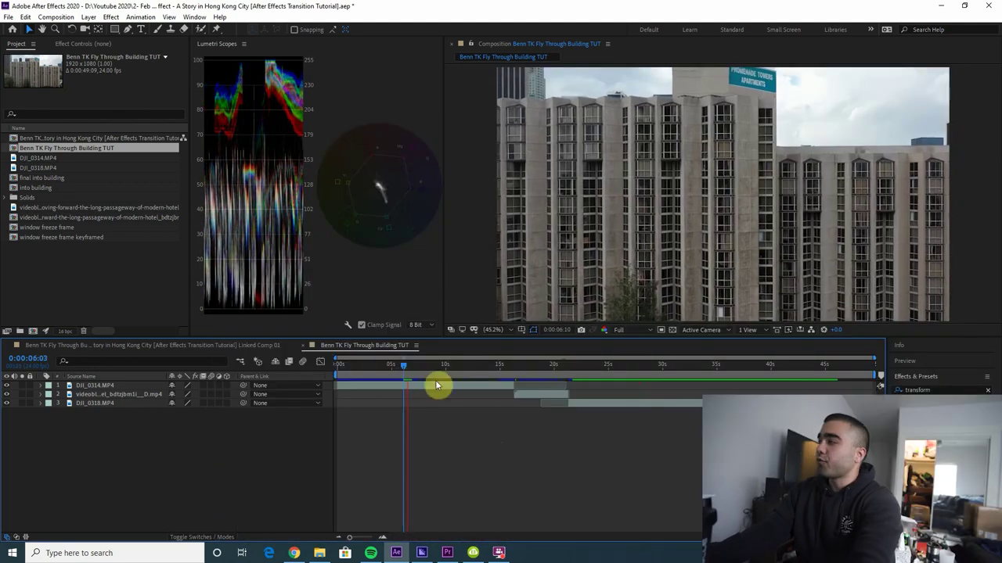
left_click_drag(389, 363, 382, 367)
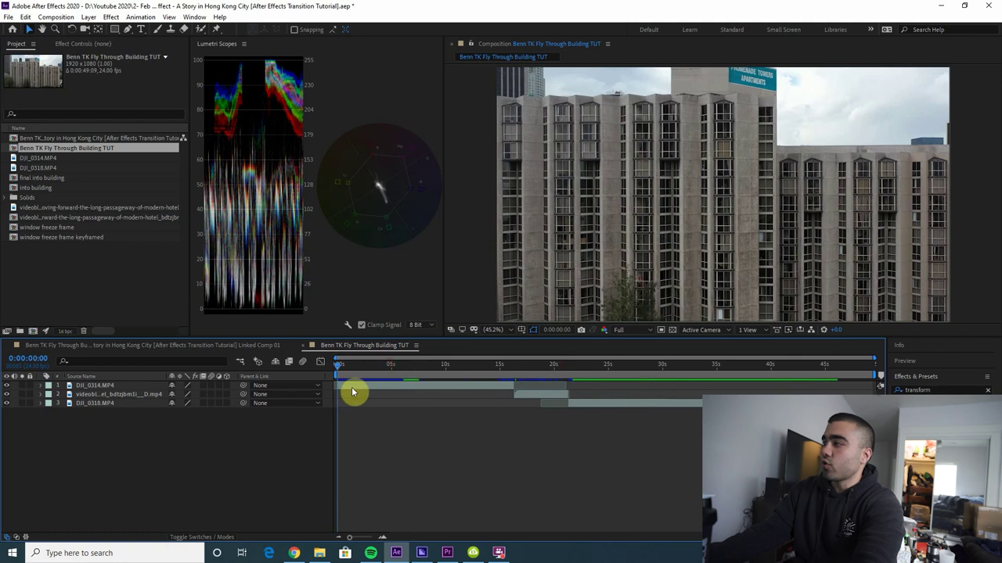
right_click(351, 387)
mouse_move(409, 156)
left_click(483, 158)
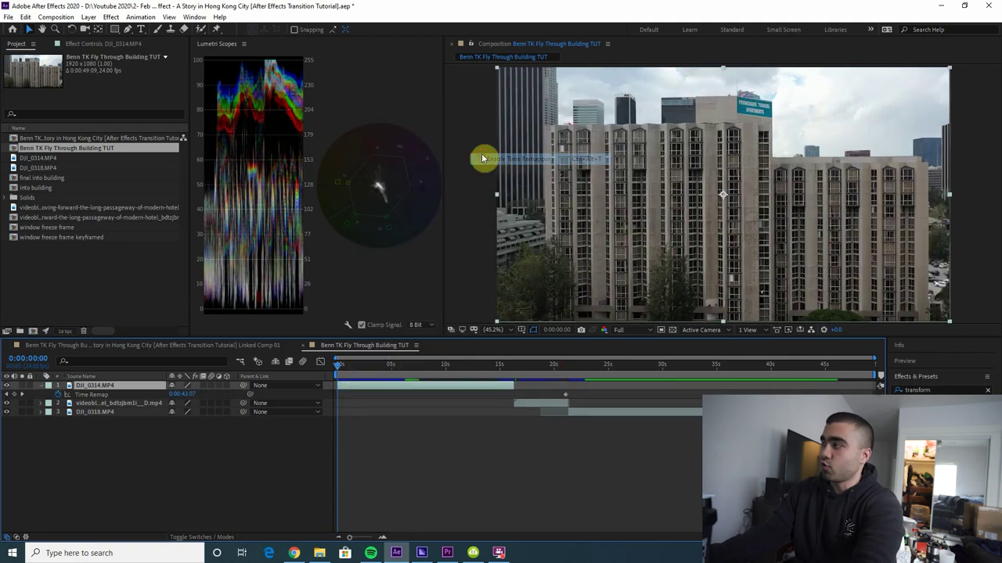
left_click(14, 399)
- Enable time remapping on the DJI_0314.MP4 layer
right_click(100, 385)
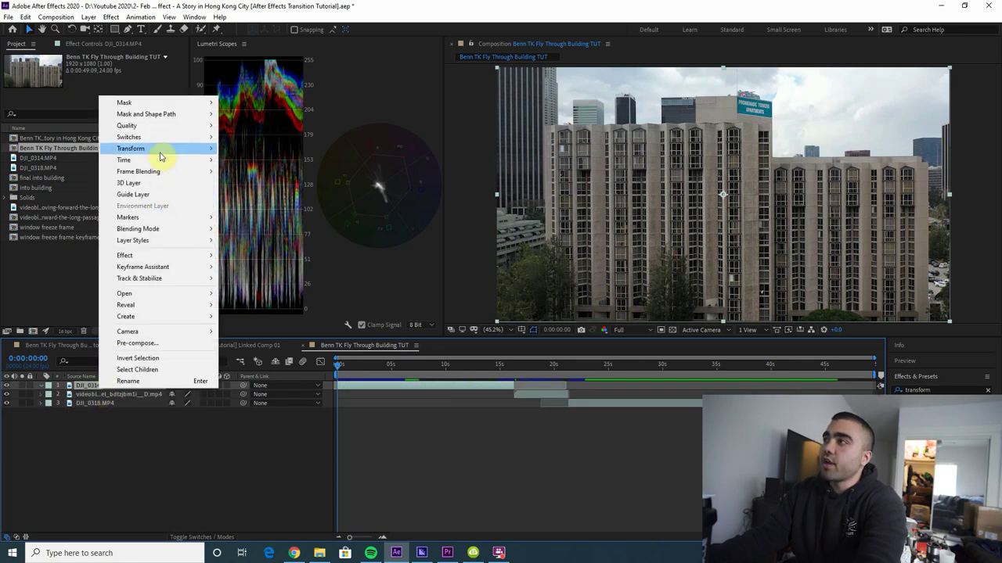
mouse_move(168, 160)
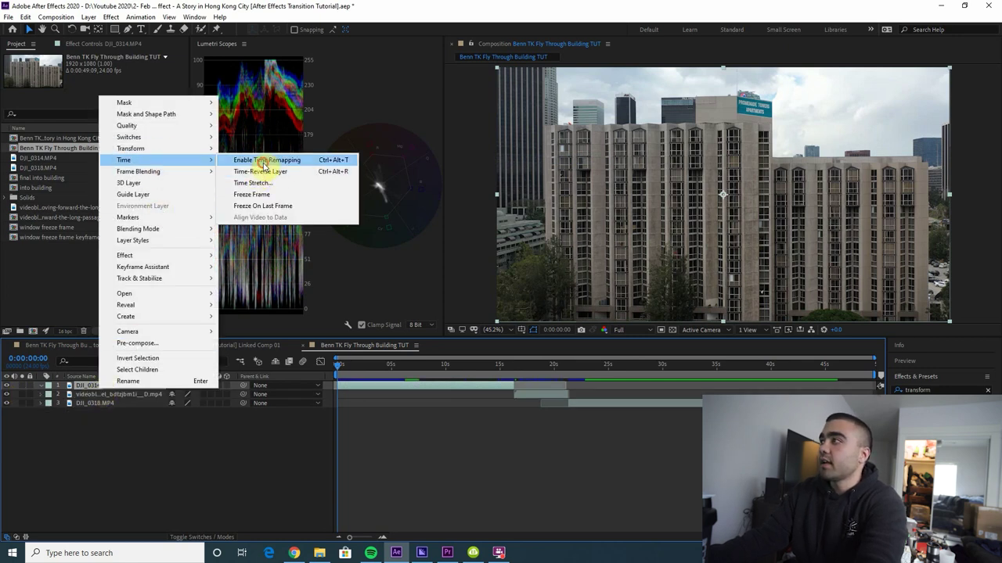
left_click(261, 161)
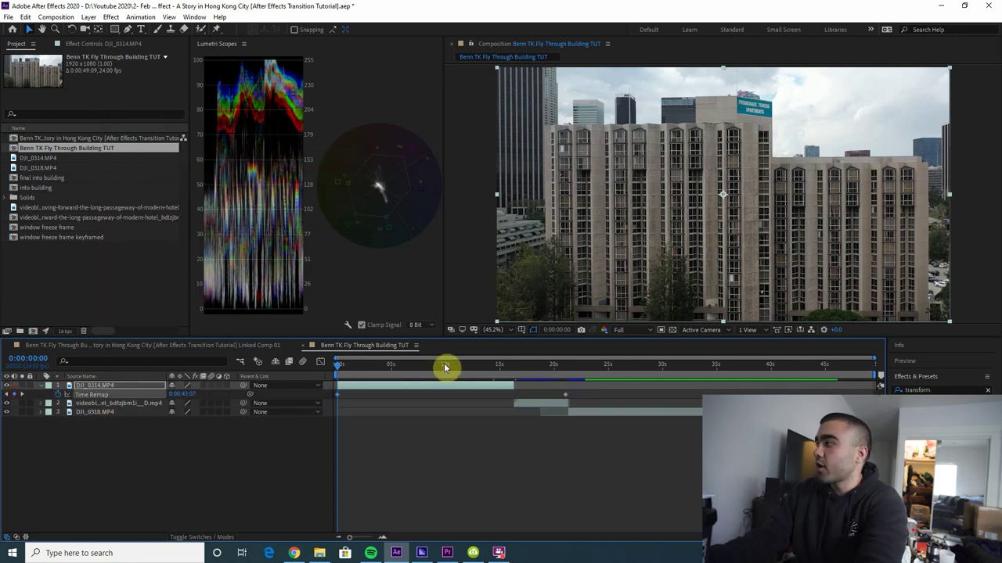
- Add a Time Remap keyframe at 0:00:16:07, move it to about 4 s, and trim DJI_0314.MP4 to end there
left_click(100, 399)
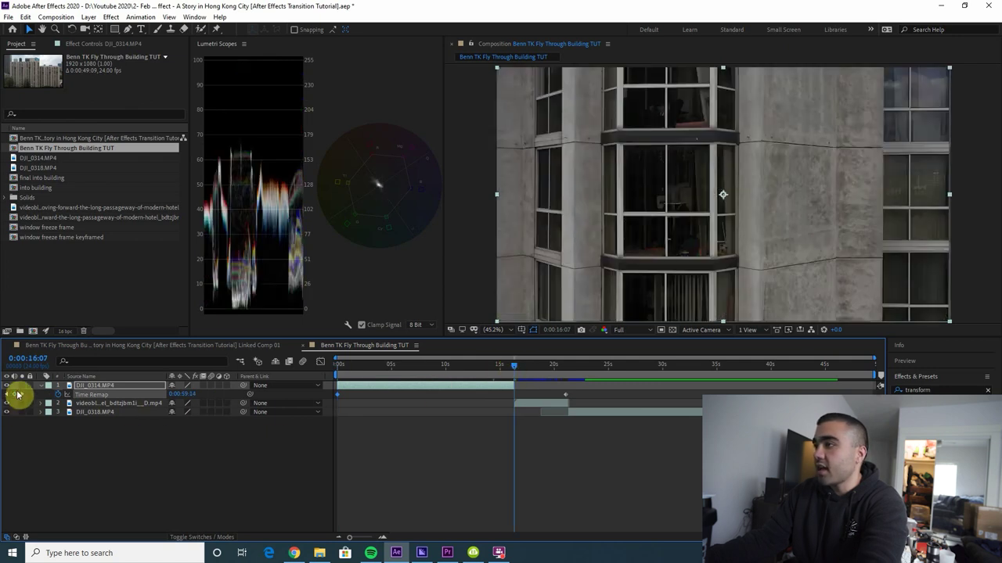
left_click_drag(513, 396, 385, 407)
left_click_drag(513, 384, 410, 402)
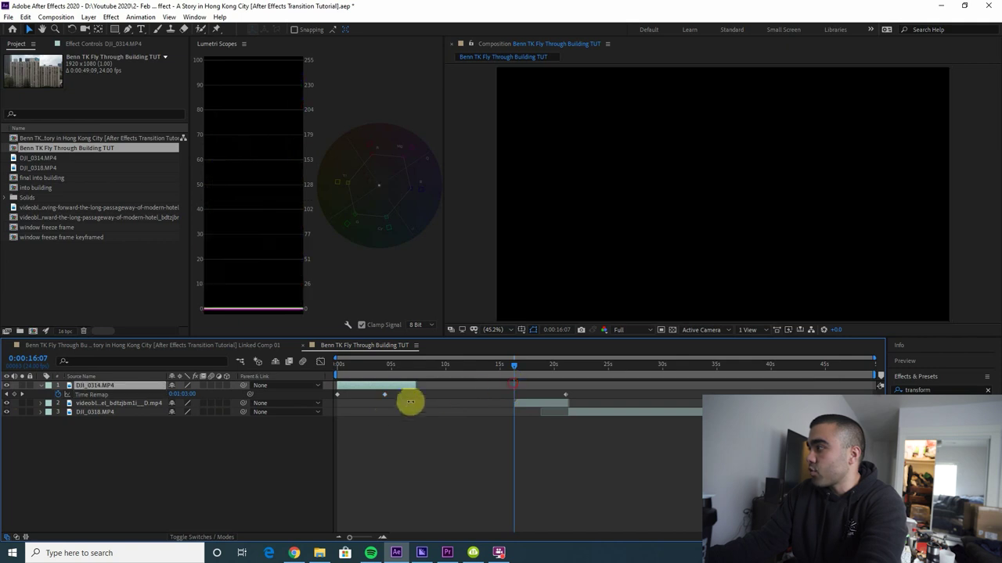
- Set the composition preview resolution to Quarter and play the sped-up building shot from the start
key("Home")
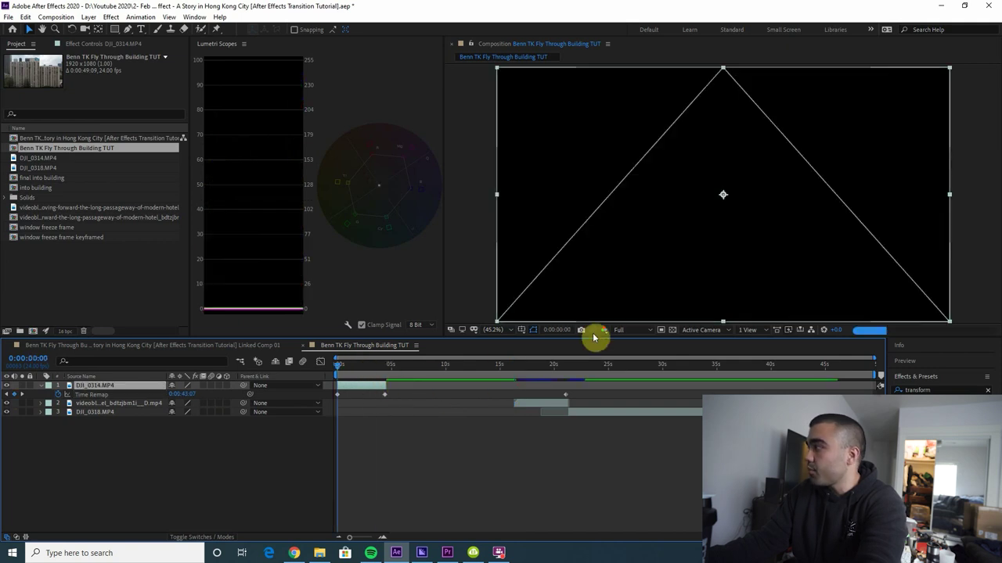
left_click(642, 330)
left_click(629, 388)
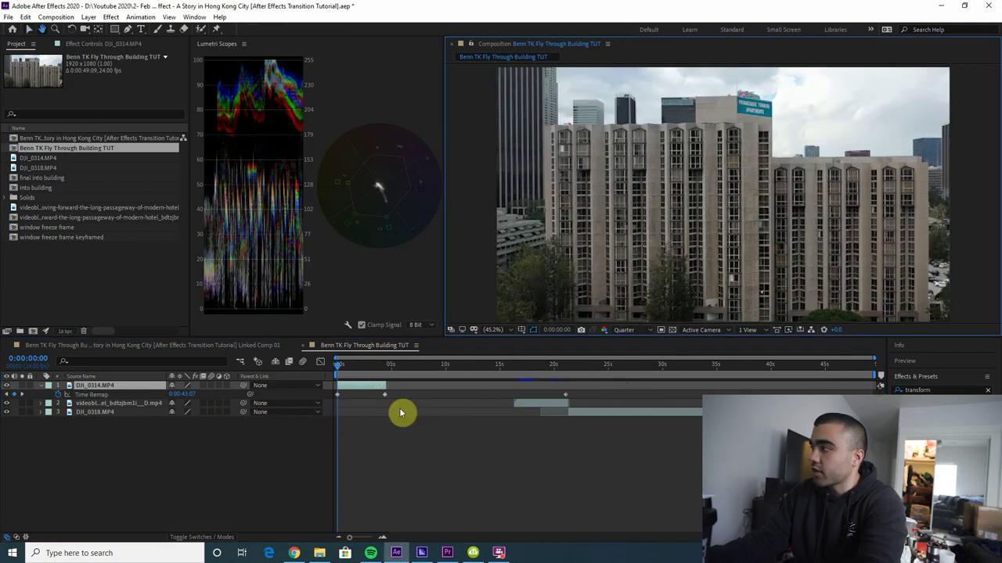
key("space")
left_click(382, 538)
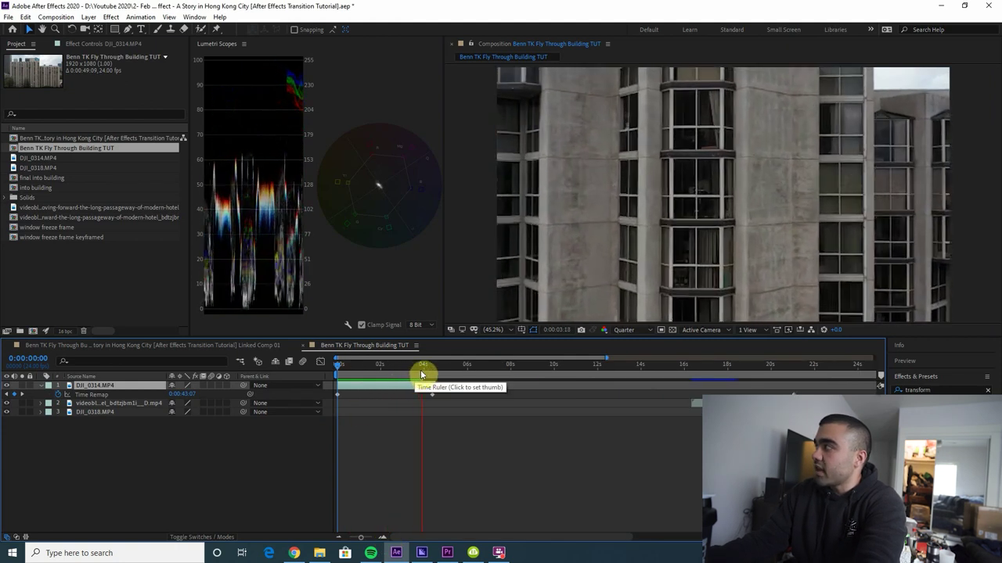
key("space")
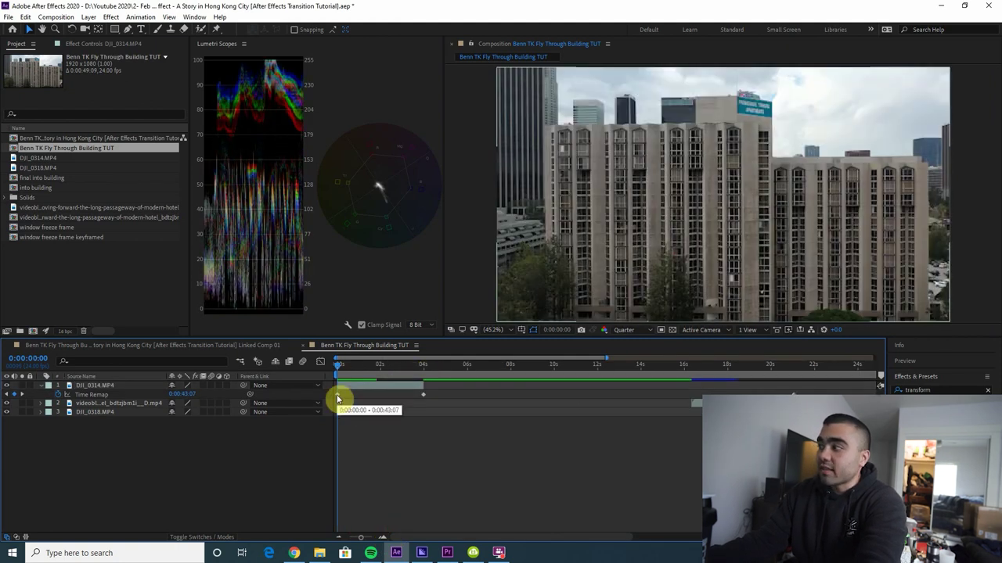
- Apply Easy Ease In to the first Time Remap keyframe of DJI_0314.MP4
left_click(337, 396)
right_click(337, 398)
mouse_move(383, 522)
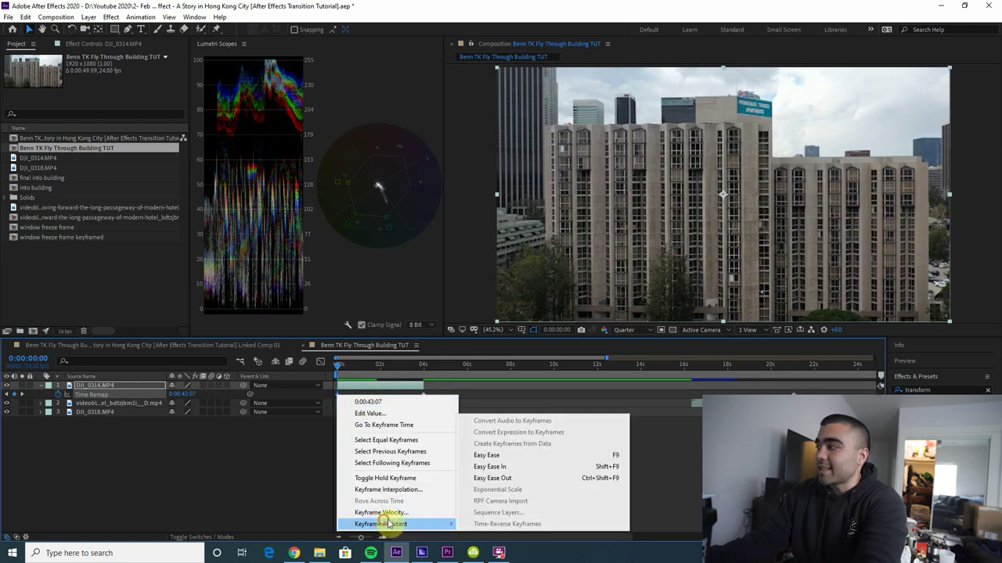
left_click(548, 468)
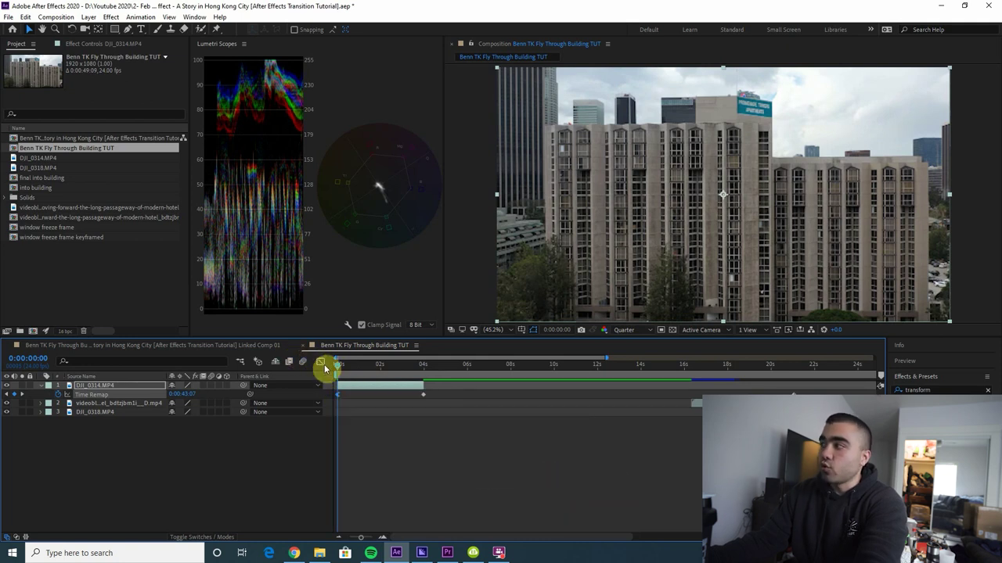
- Reshape the Time Remap curve in the Graph Editor so the shot accelerates steeply into the 4 s keyframe, and preview it
left_click(322, 363)
left_click(383, 538)
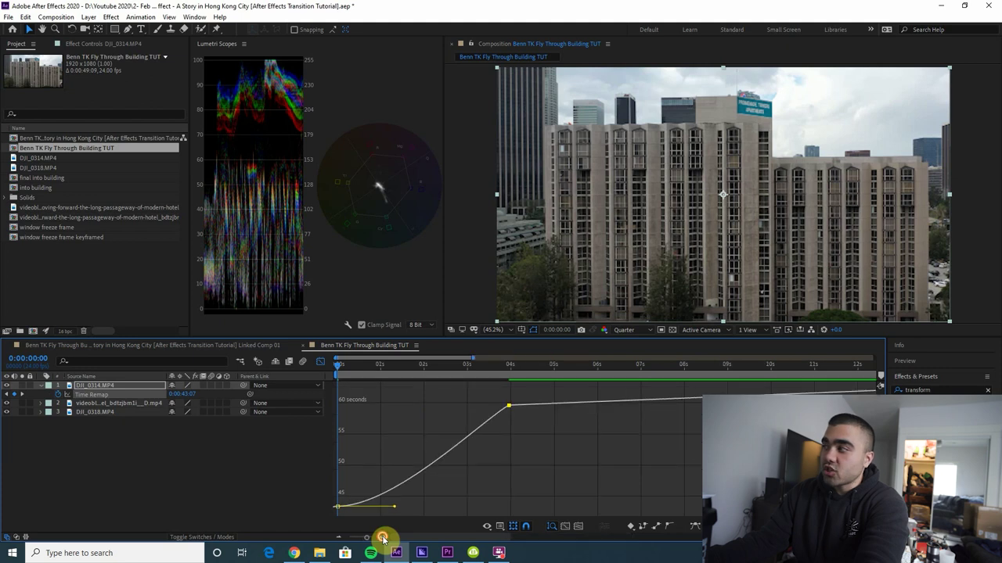
left_click(338, 540)
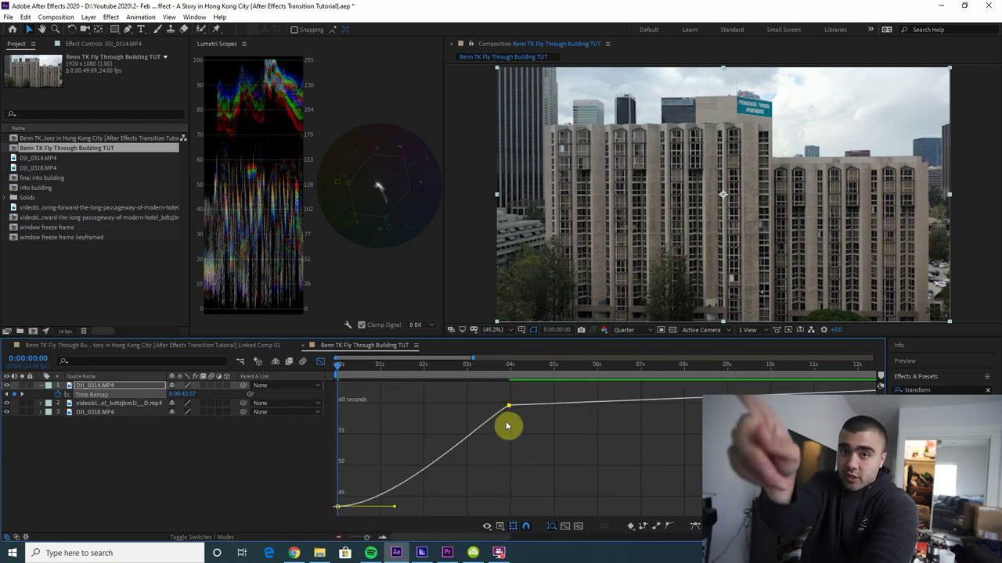
mouse_move(510, 406)
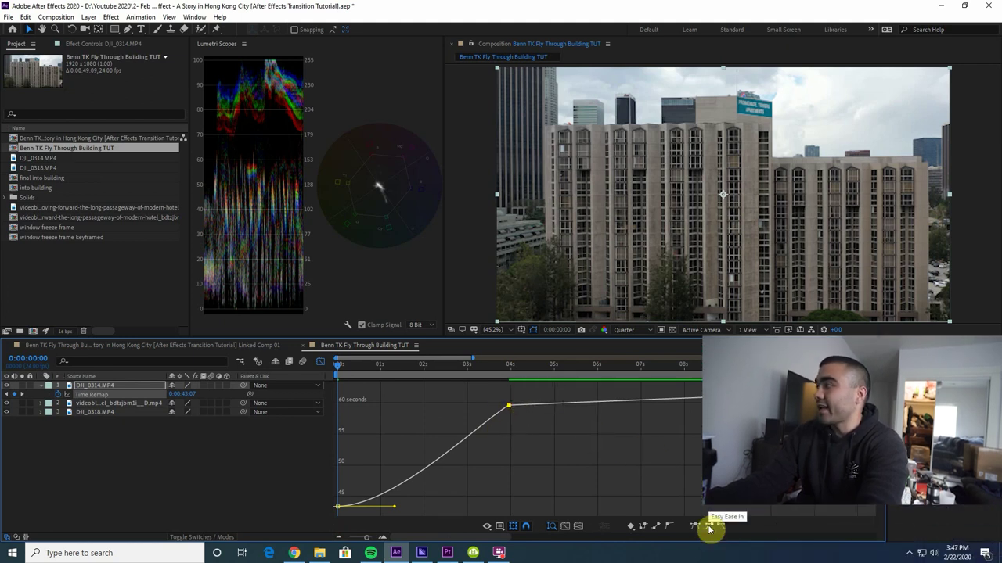
left_click_drag(455, 407, 480, 447)
key("space")
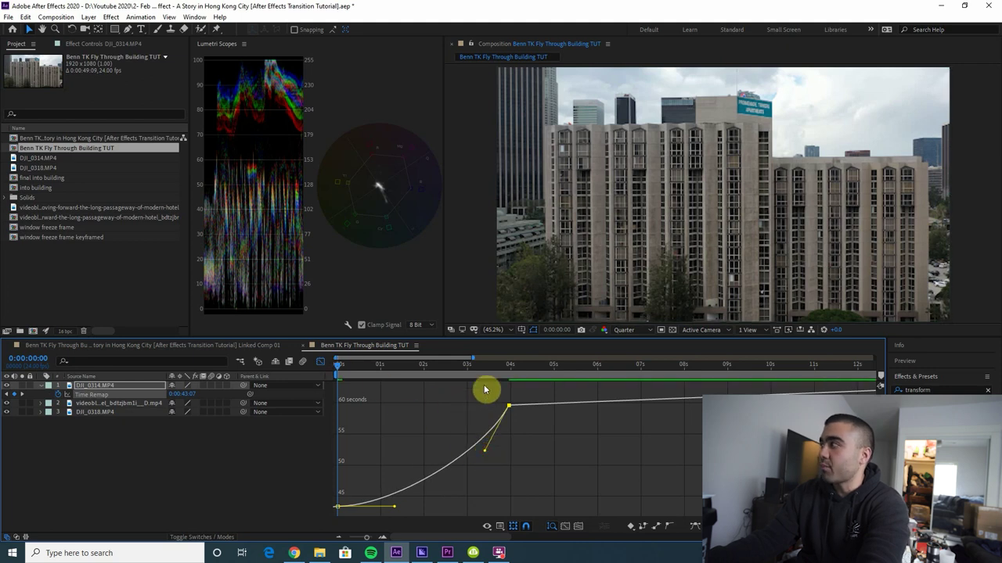
key("shift+F3")
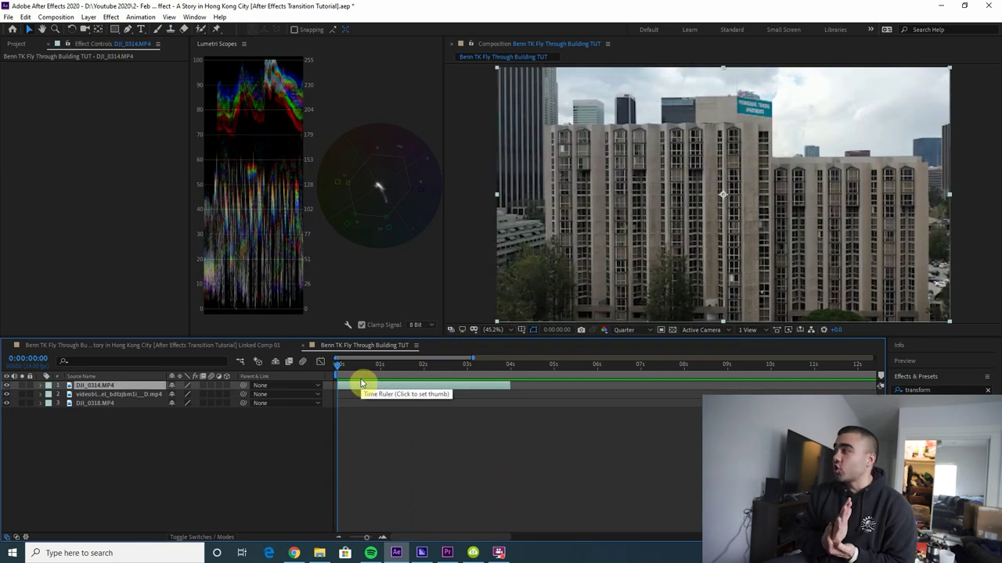
- Separate the Position dimensions of DJI_0314.MP4 and keyframe X and Y Position on the first frame
left_click_drag(363, 383, 510, 394)
key("Home")
key("p")
right_click(92, 400)
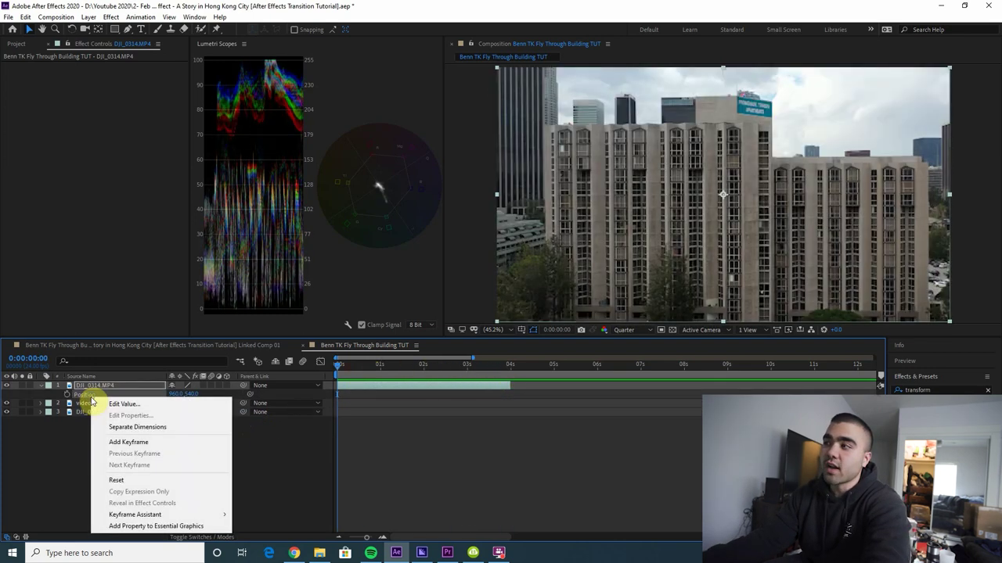
left_click(138, 427)
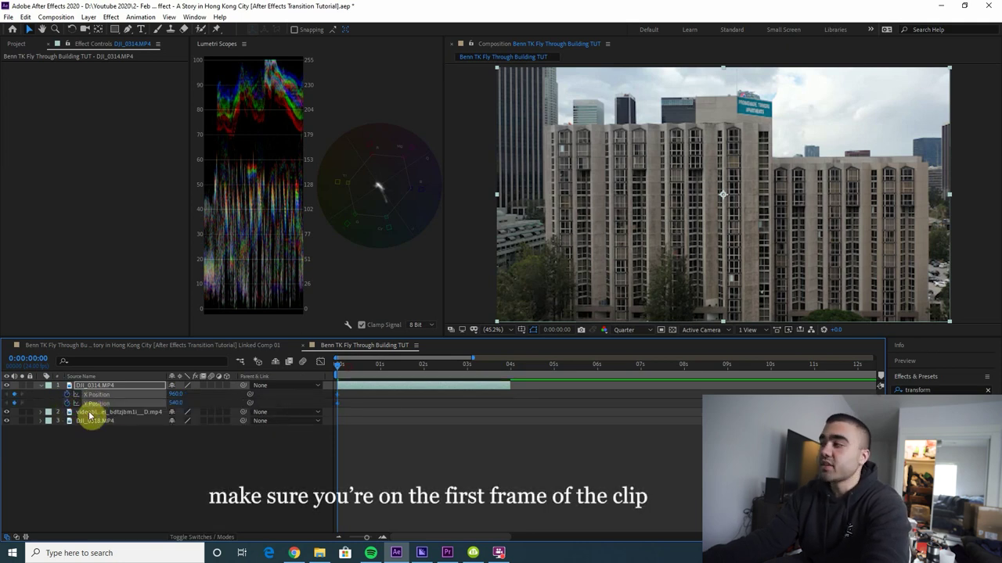
- At 0:00:03:23, set DJI_0314.MP4's X Position to 1201 and Y Position to 514 to center the window
left_click_drag(352, 364, 507, 377)
left_click_drag(159, 397, 303, 395)
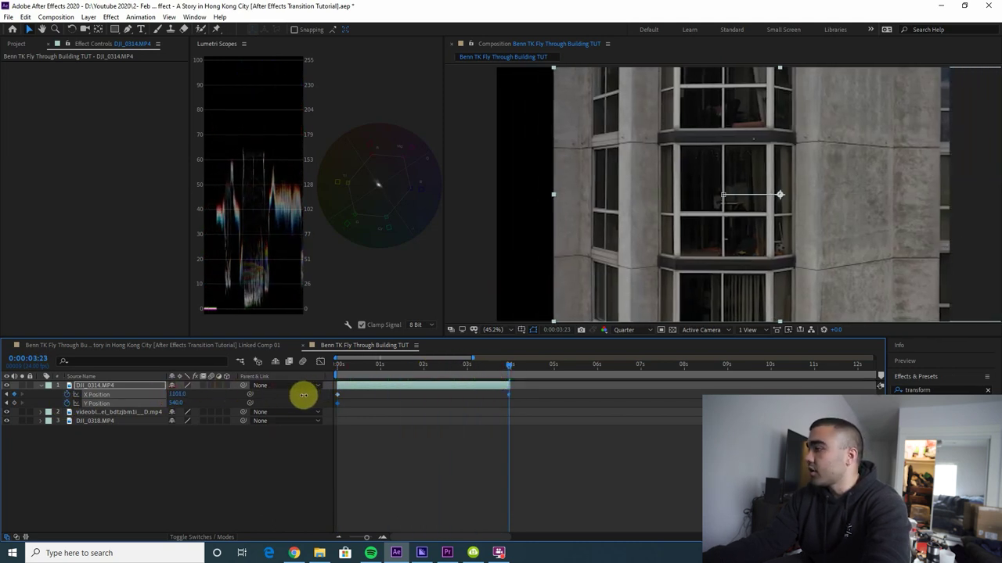
left_click_drag(176, 405, 166, 408)
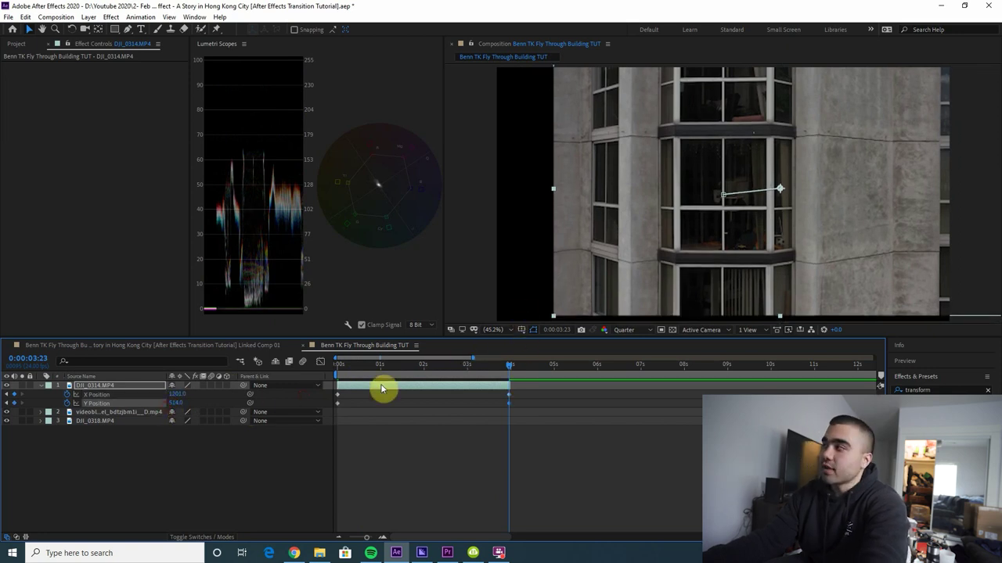
- Keyframe the Scale of DJI_0314.MP4 on the first frame and set it to 65% at 0:00:03:23
left_click_drag(458, 373, 321, 384)
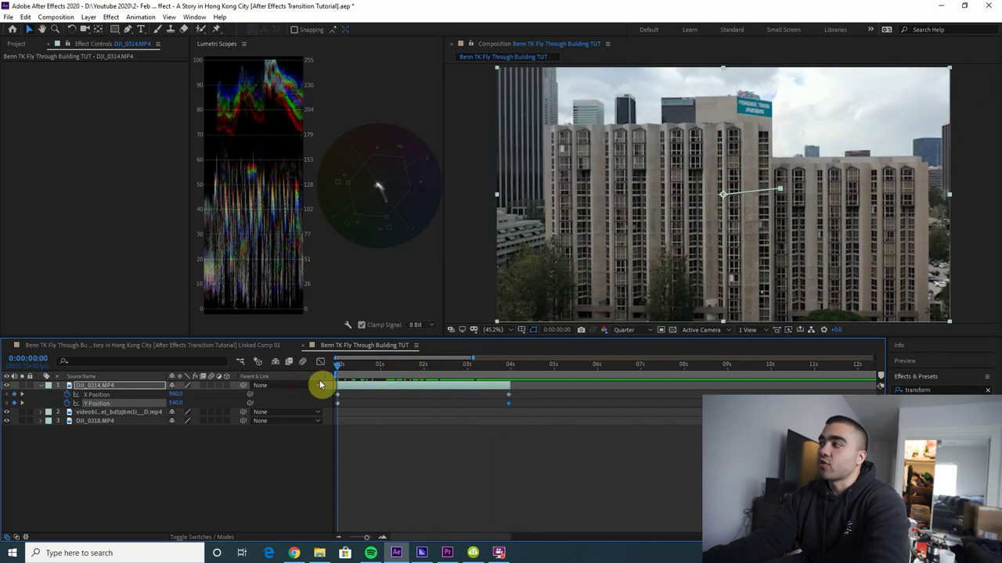
key("s")
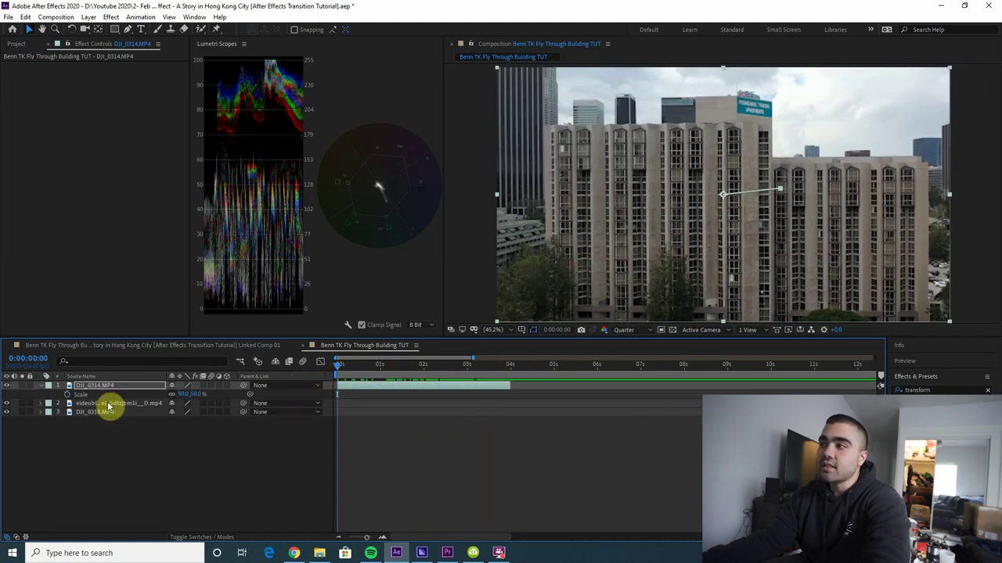
left_click(68, 396)
left_click_drag(339, 368, 507, 371)
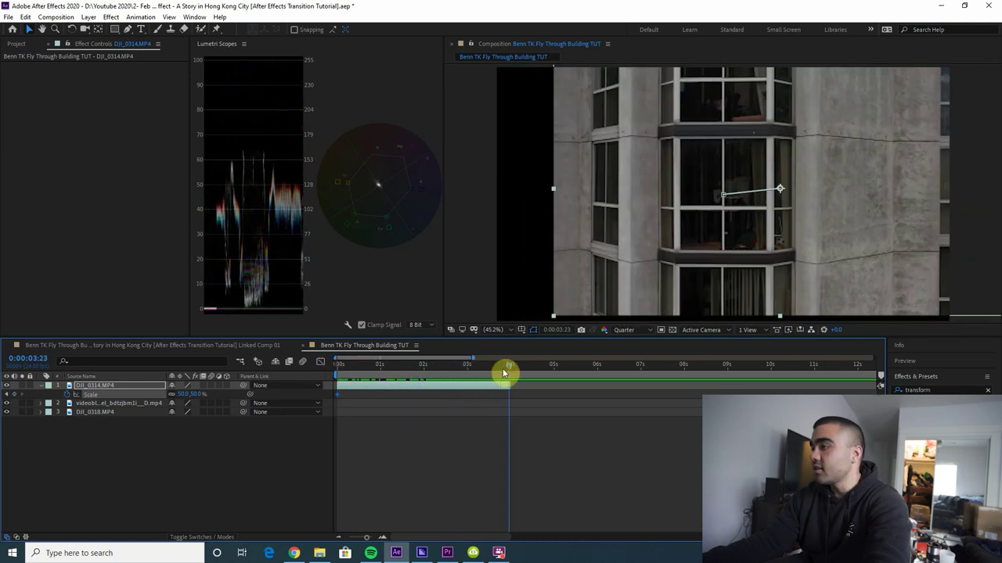
left_click_drag(186, 398, 192, 396)
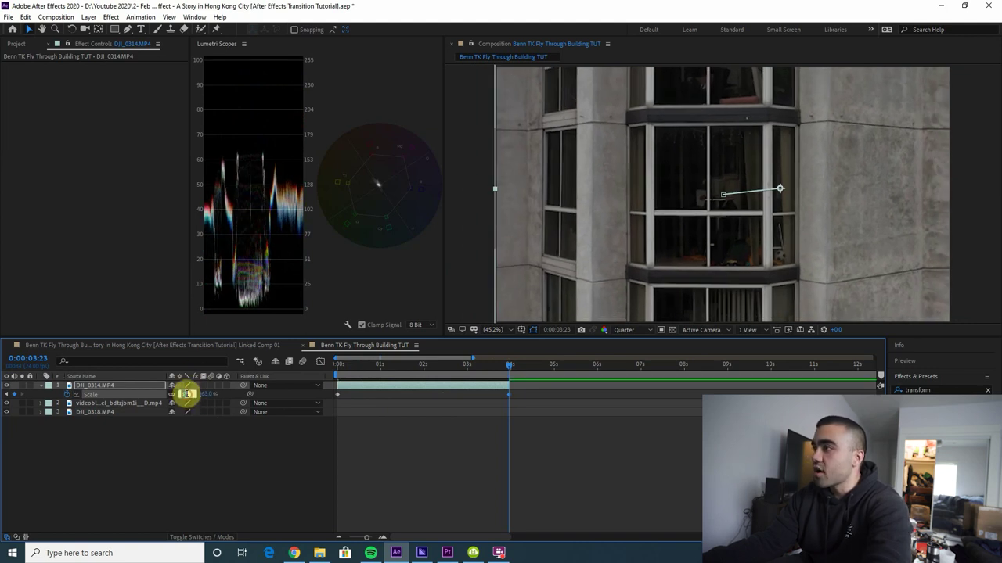
key("Return")
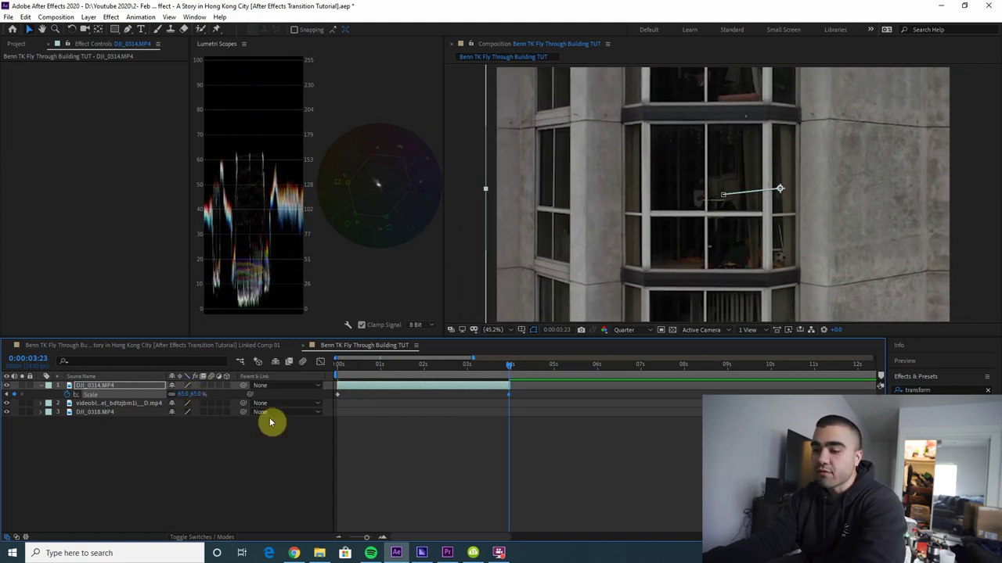
- At 0:00:03:23, set DJI_0314.MP4's Scale to 70% and X Position to 1297 to re-center the window, and preview the move
key("u")
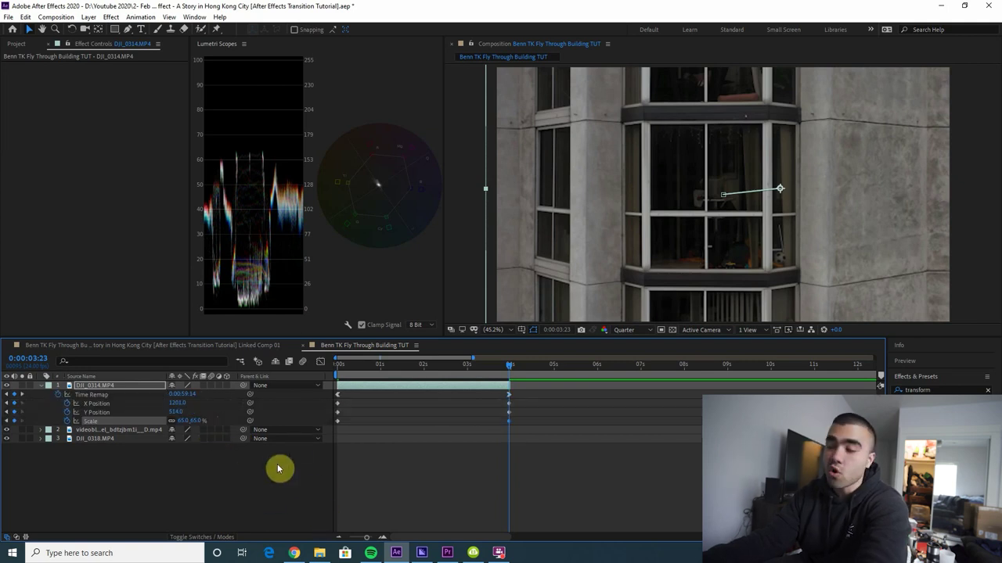
left_click_drag(172, 411, 198, 403)
type("7")
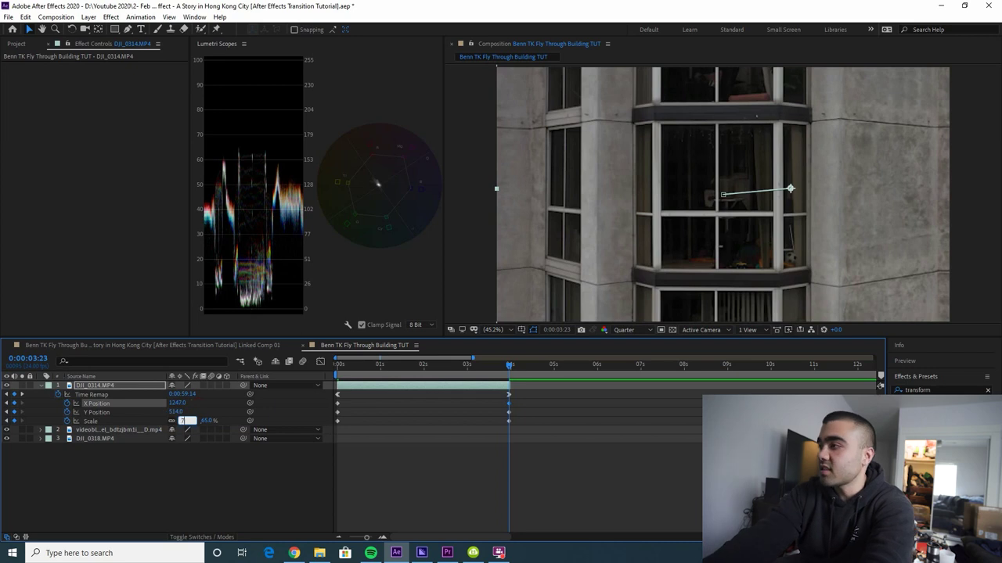
type("0")
key("Return")
left_click_drag(179, 403, 208, 404)
left_click_drag(511, 368, 358, 369)
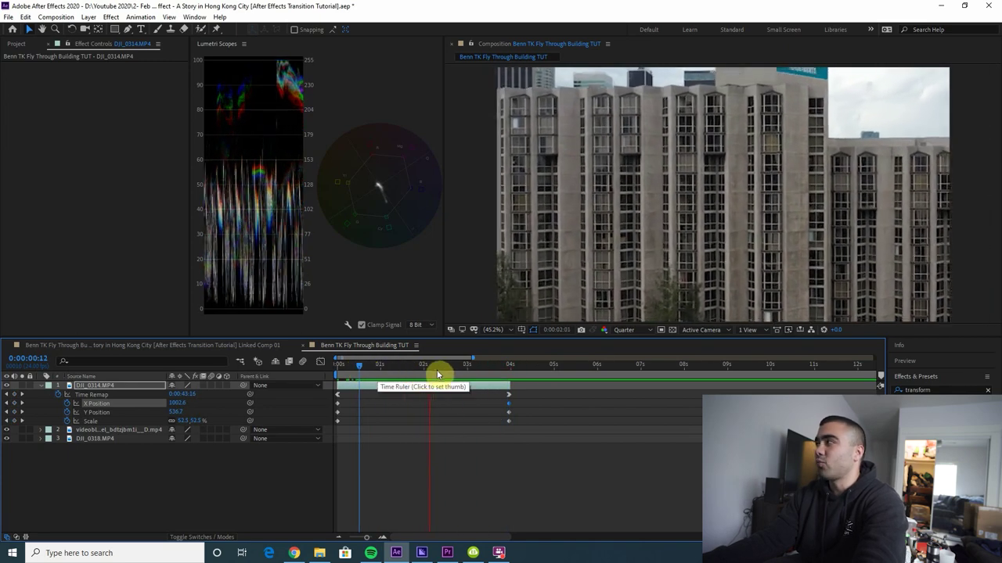
left_click_drag(479, 364, 306, 383)
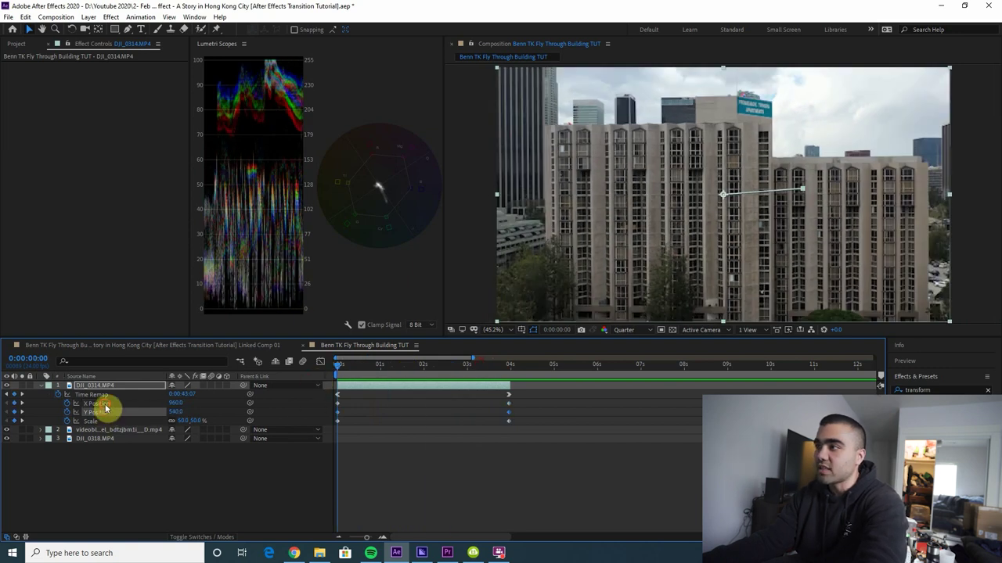
- In the Graph Editor, ease DJI_0314.MP4's first and last X Position keyframes, bend the curve to accelerate toward the last one, and preview it
left_click(317, 360)
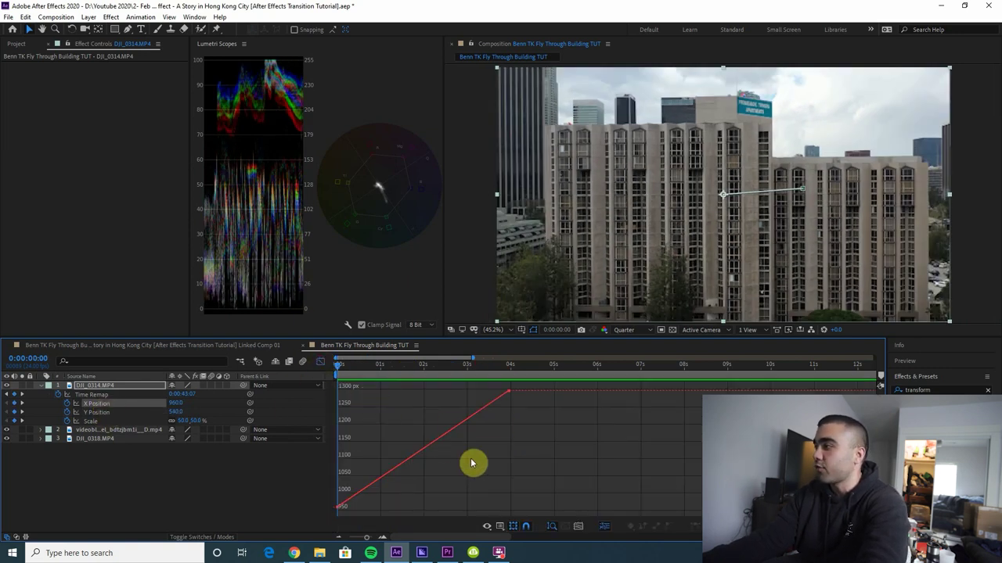
left_click(347, 509)
left_click(723, 525)
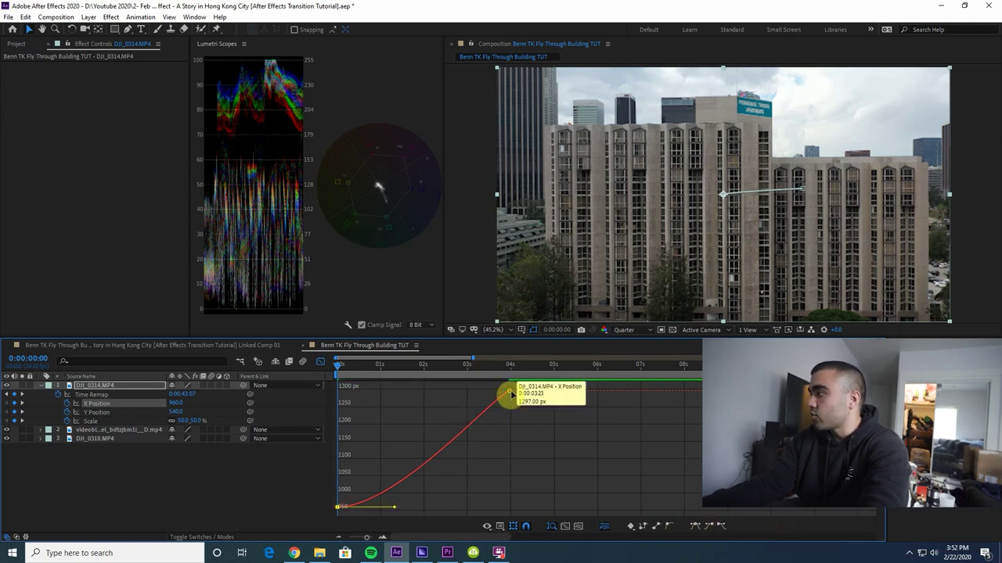
left_click(707, 525)
left_click_drag(450, 393, 449, 483)
left_click_drag(397, 510, 423, 511)
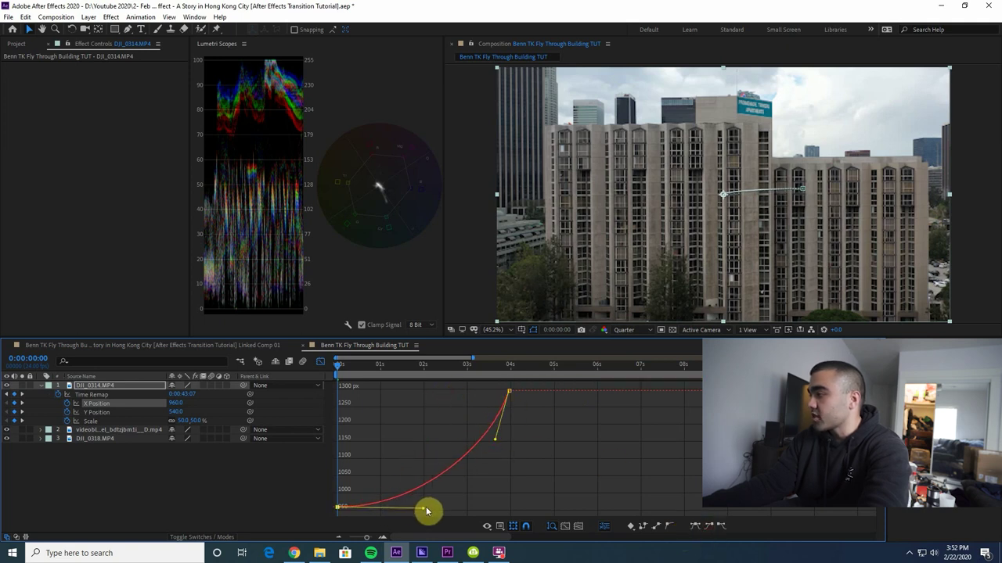
key("space")
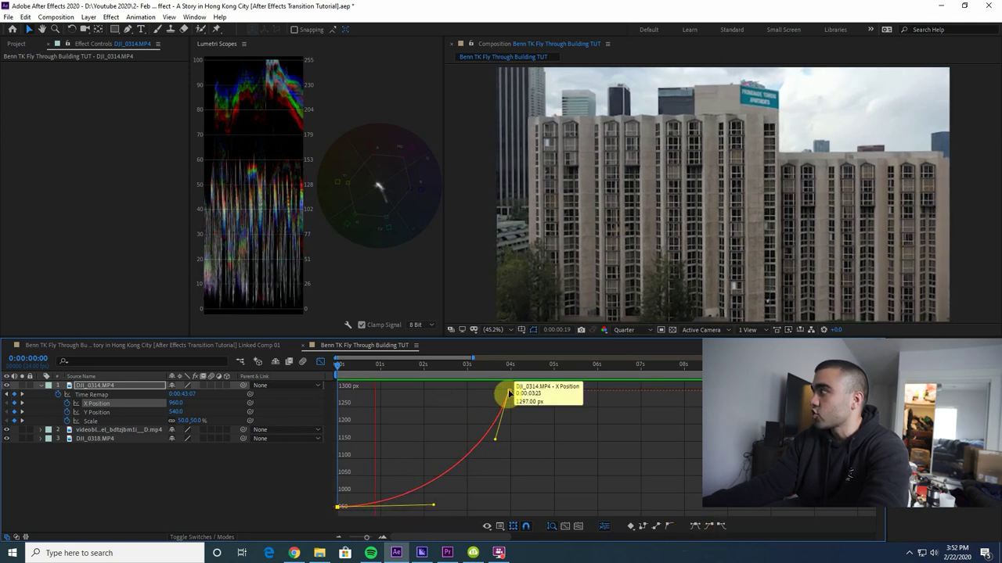
key("space")
left_click(469, 367)
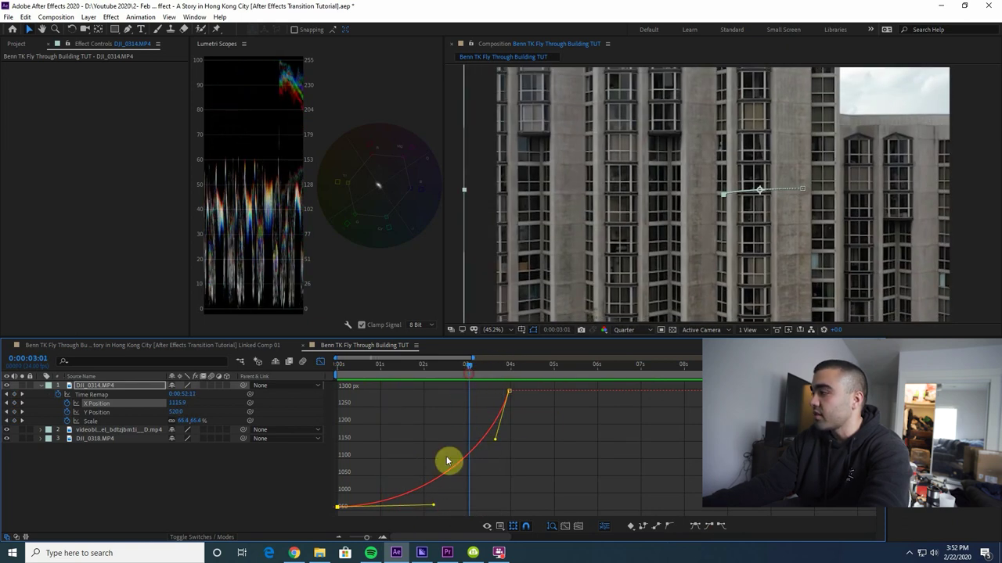
- Extend both X Position curve handles to the last keyframe so most movement happens just before it, and check the playback
left_click_drag(431, 508, 525, 505)
left_click_drag(494, 439, 518, 483)
key("space")
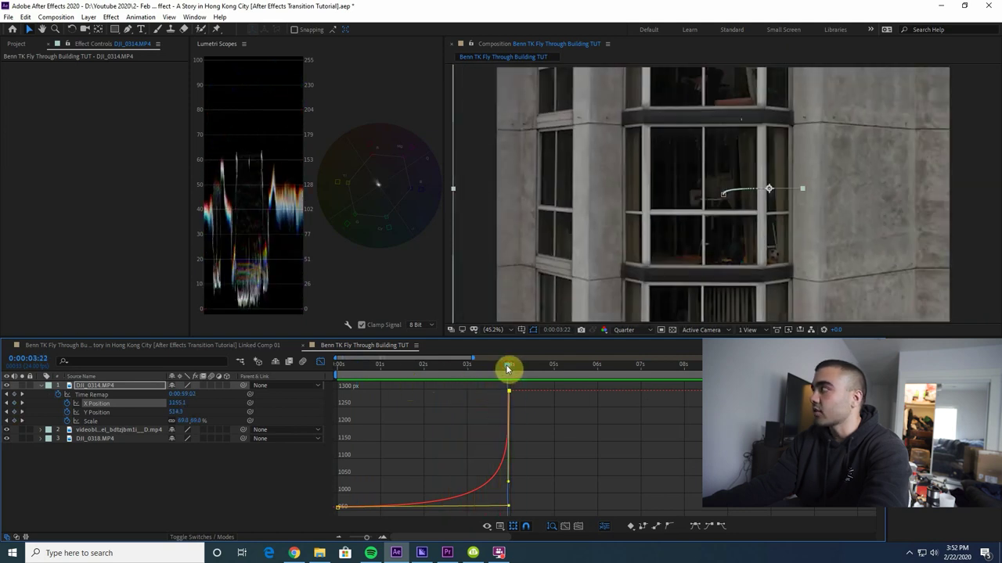
left_click_drag(504, 370, 506, 486)
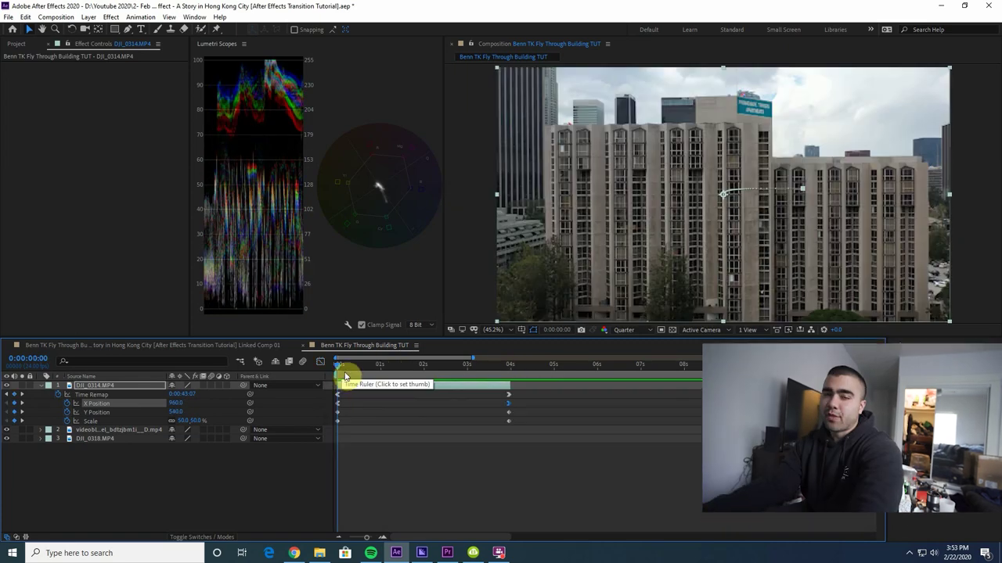
key("space")
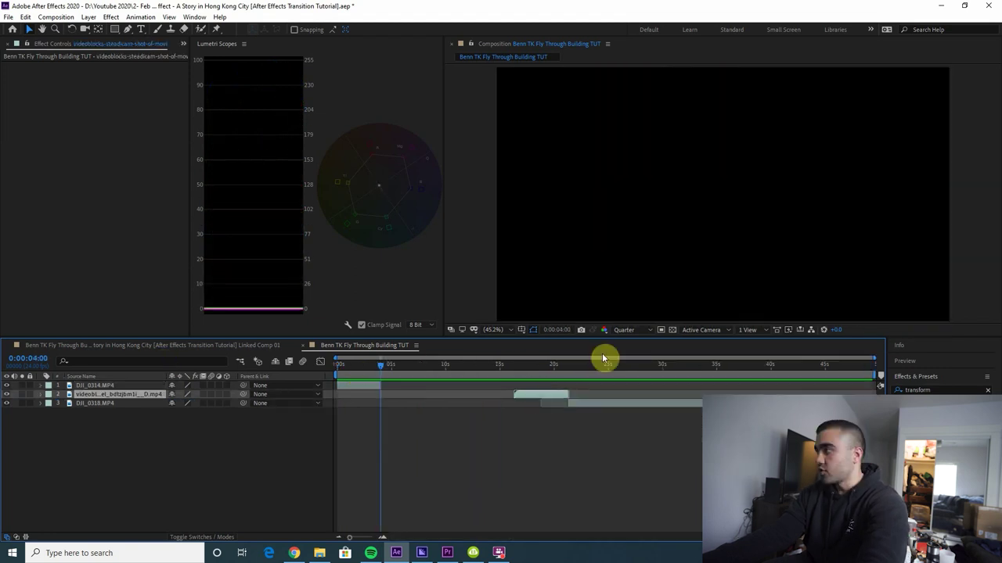
- Place the hallway clip directly after DJI_0314.MP4 at 0:00:04:00, trim off its beginning, and preview the cut
left_click_drag(542, 401, 404, 397)
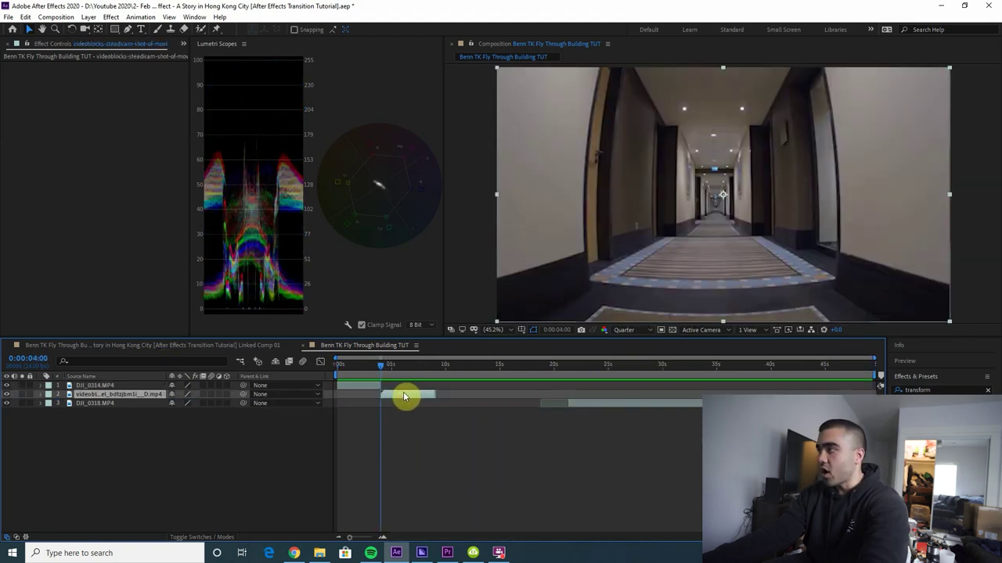
left_click(99, 386, "shift")
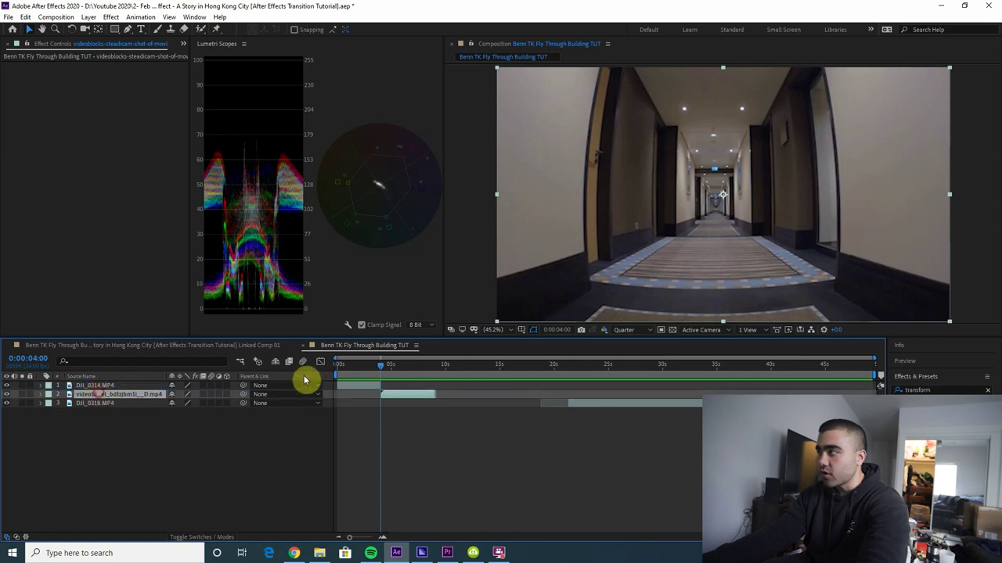
left_click(396, 365)
left_click_drag(380, 395, 370, 366)
key("space")
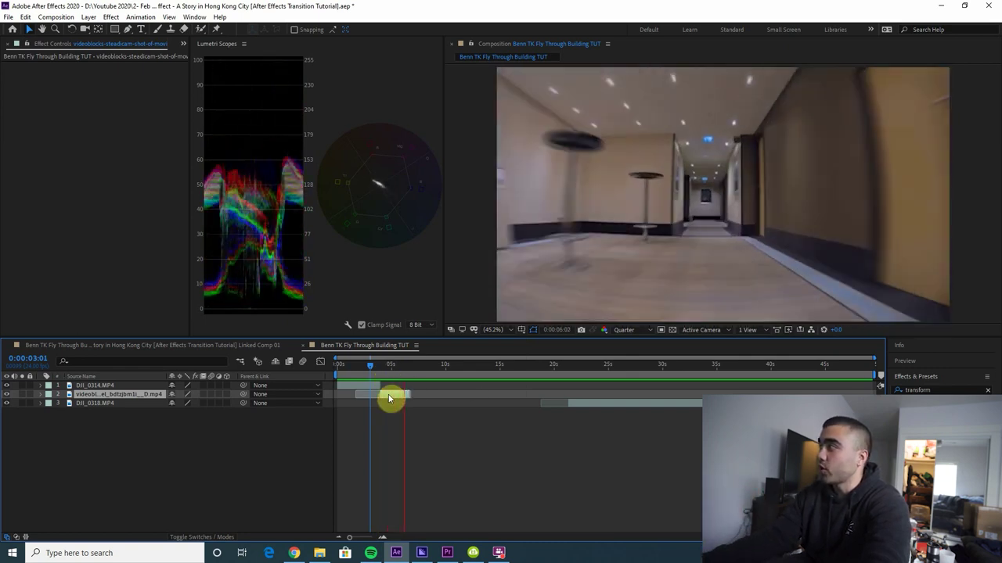
key("space")
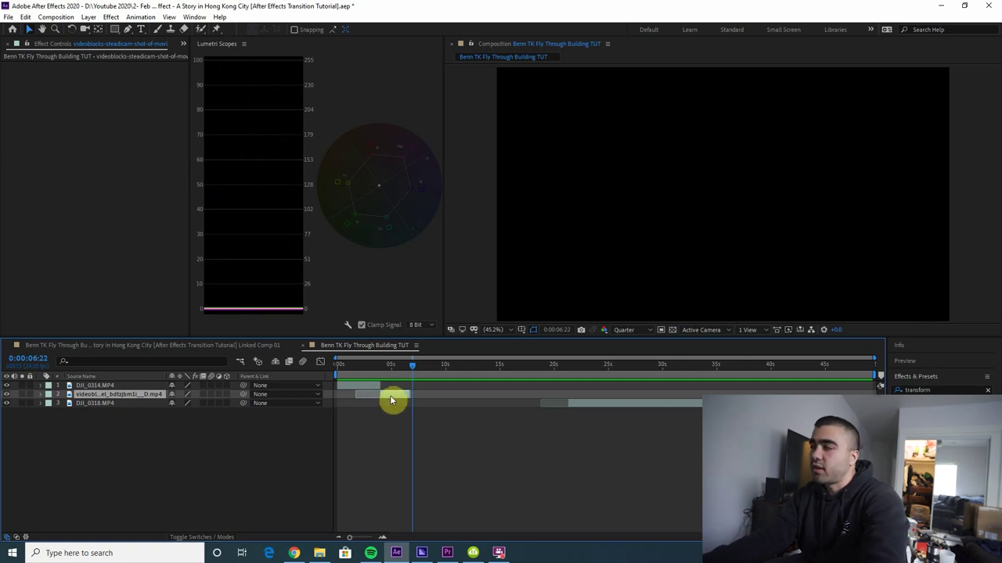
- Time-stretch the hallway clip with a stretch factor of 50% and preview the faster transition
right_click(392, 393)
mouse_move(454, 168)
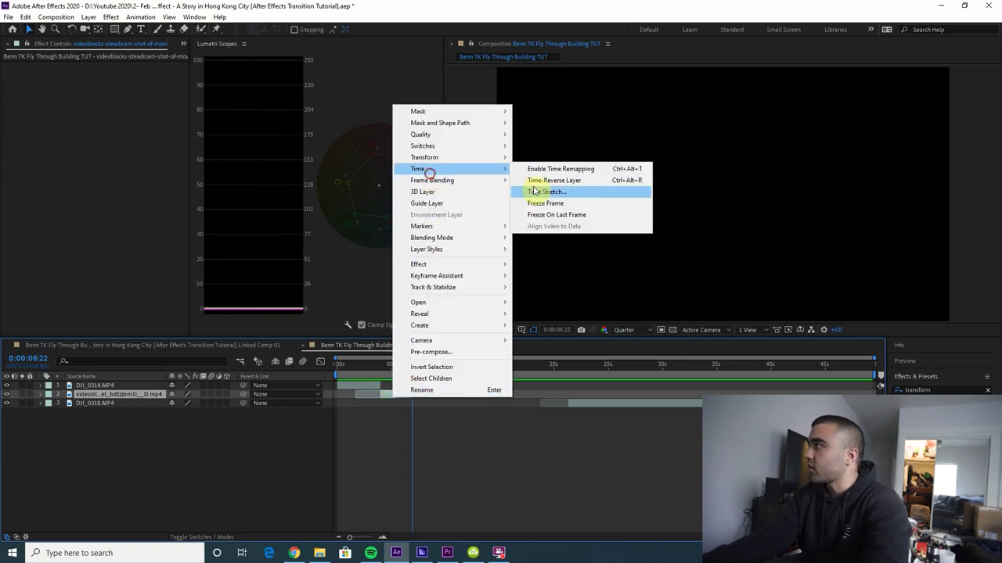
left_click(535, 192)
type("50")
key("Return")
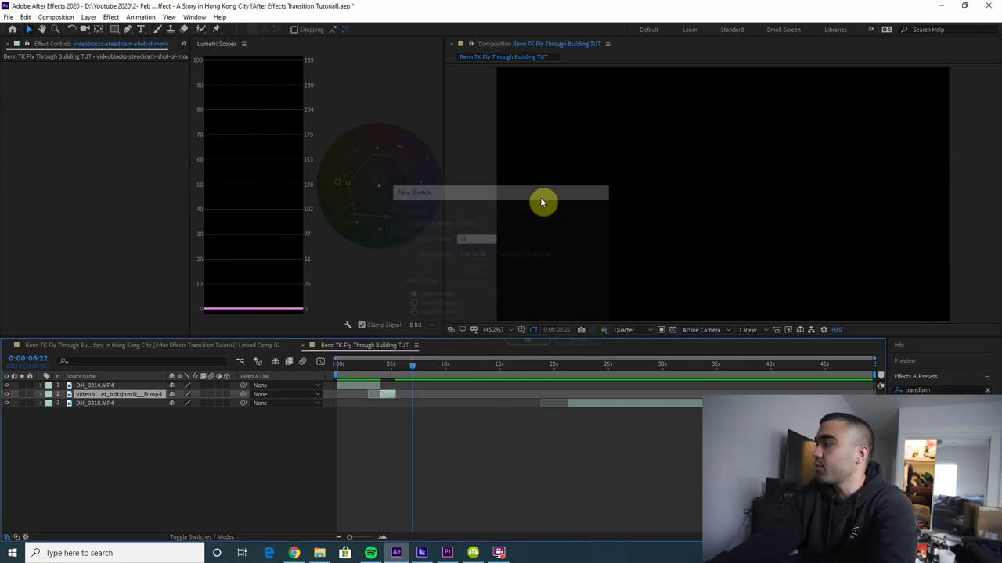
key("i")
key("space")
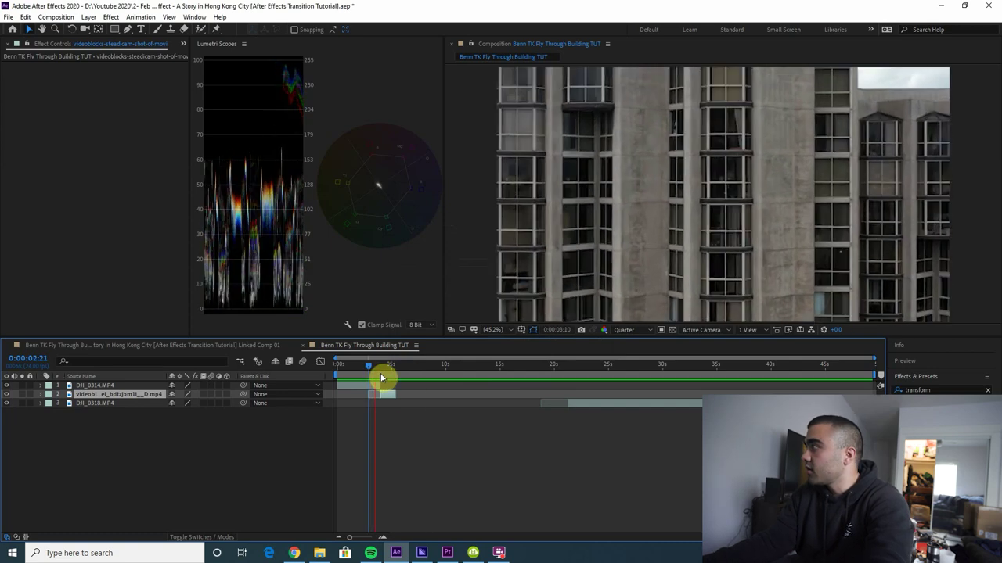
left_click(383, 373)
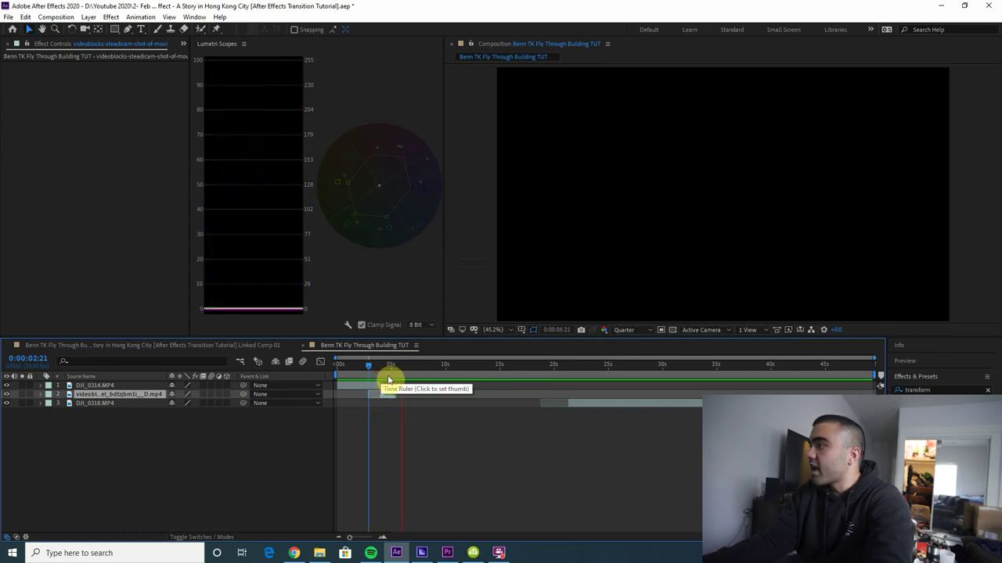
- Move DJI_0318.MP4 to start right after the hallway clip at 0:00:05:09 and enable time remapping on it
left_click_drag(584, 409, 414, 402)
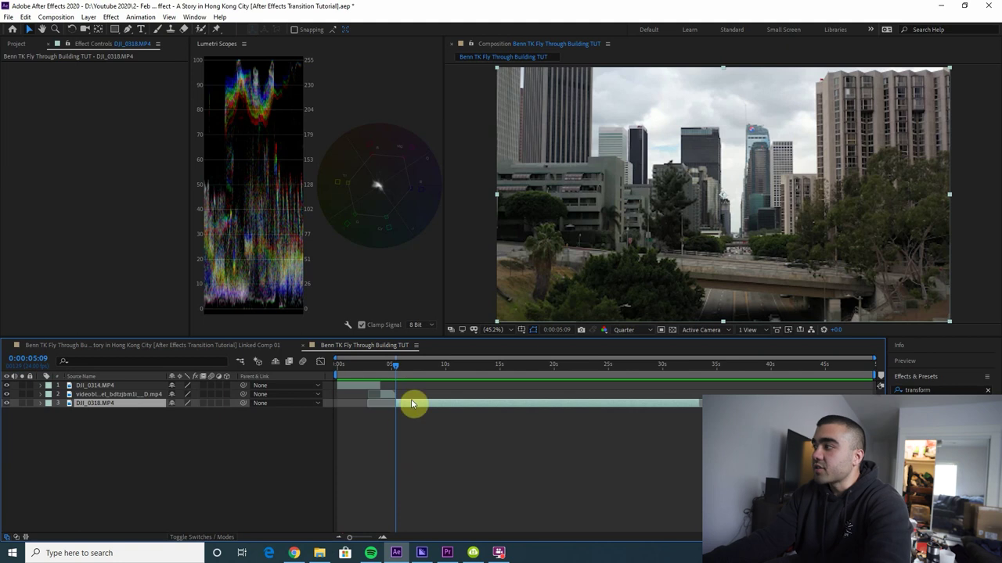
right_click(414, 401)
mouse_move(454, 174)
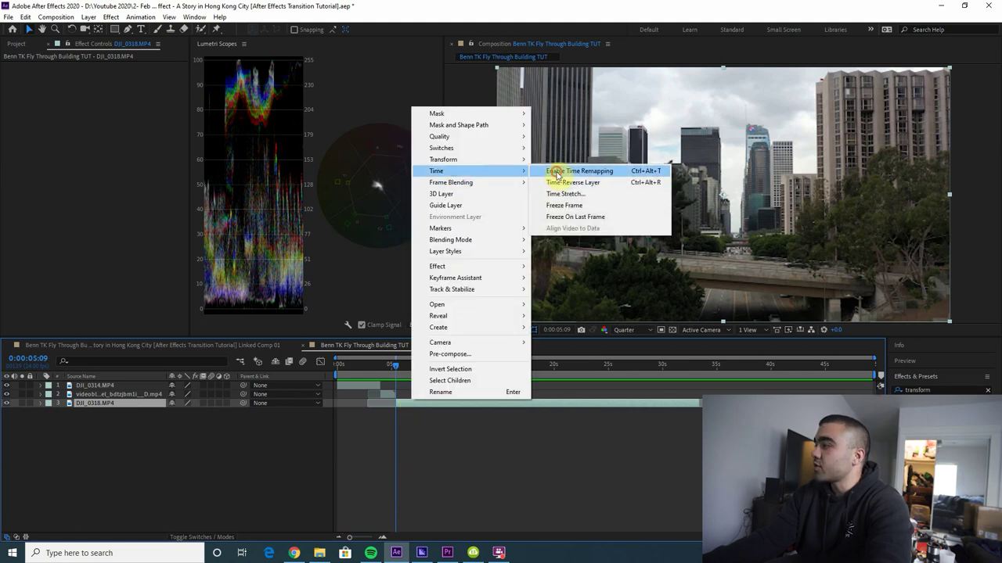
left_click(557, 170)
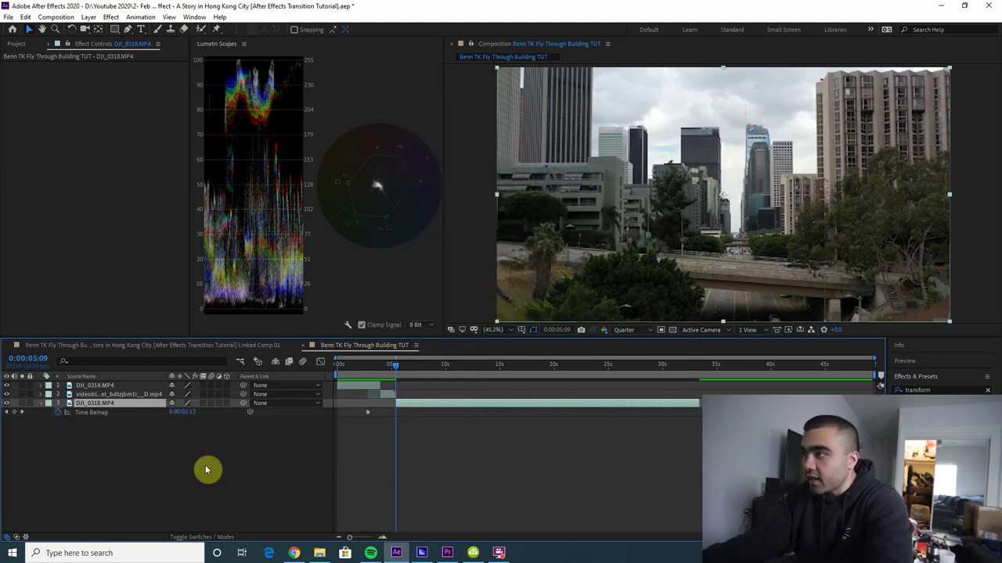
- Add DJI_0318.MP4 Time Remap keyframes at 0:00:05:09 and 0:00:33:09, move the latter to about 8 s, and trim the layer end there
left_click(698, 375)
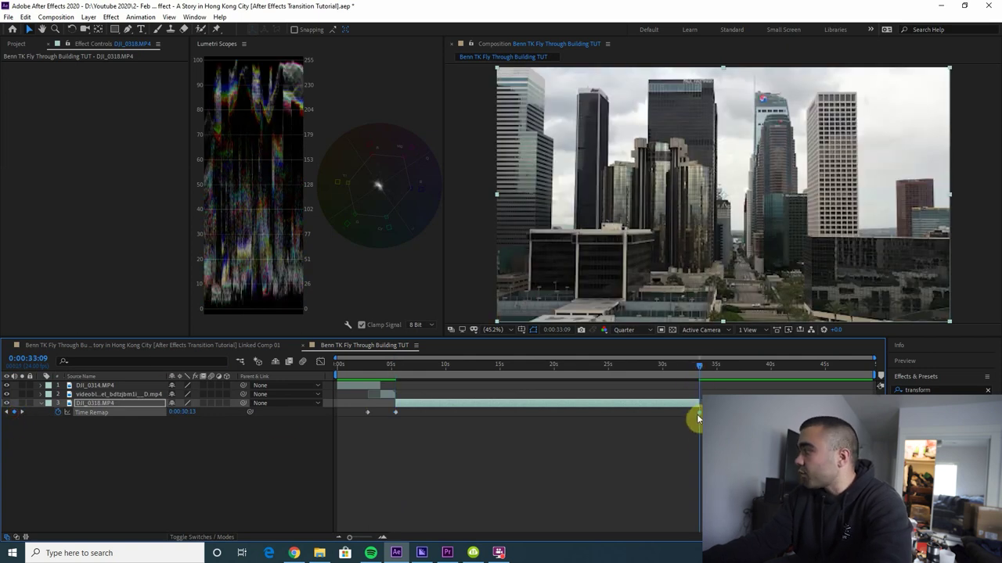
left_click_drag(699, 420, 556, 427)
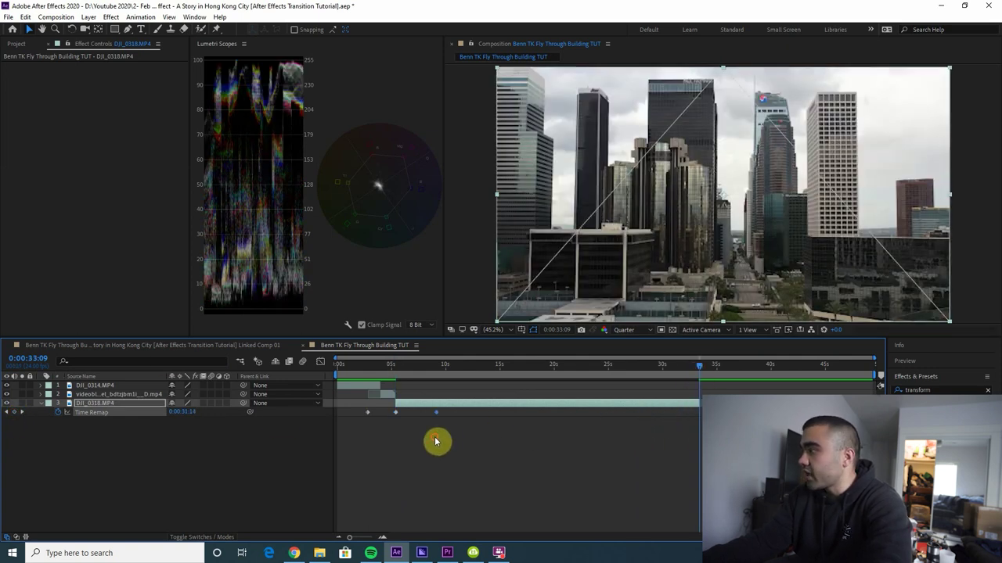
left_click_drag(699, 402, 439, 411)
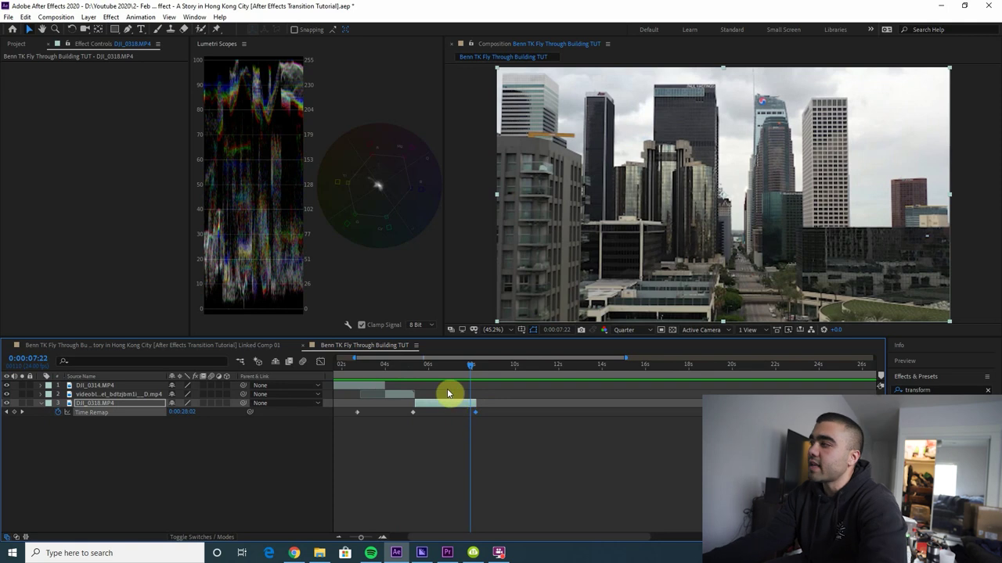
- In the Graph Editor, bend DJI_0318.MP4's Time Remap curve to rise steeply from the 0:00:05:09 keyframe and ease into the one near 8 s
left_click(323, 361)
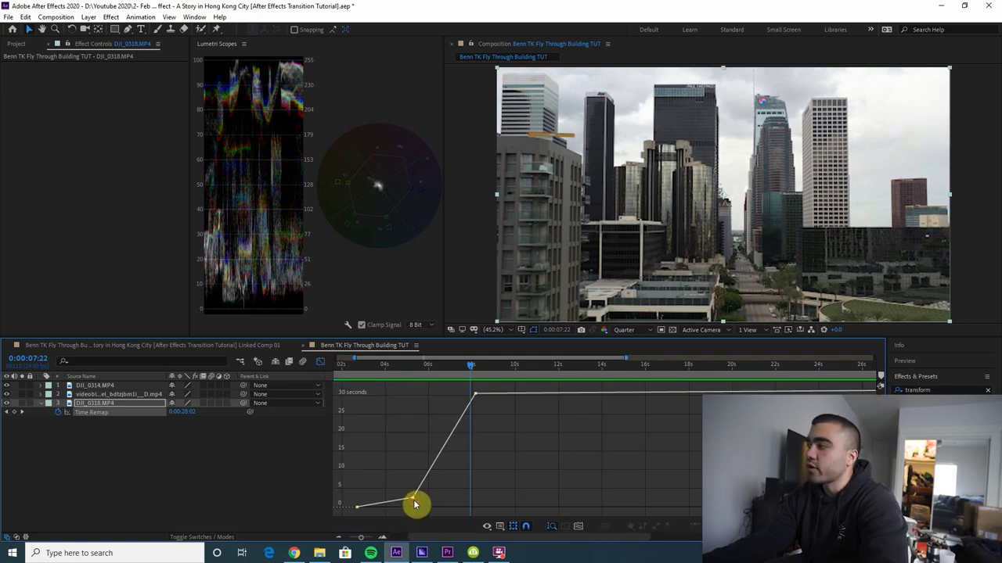
left_click(720, 526)
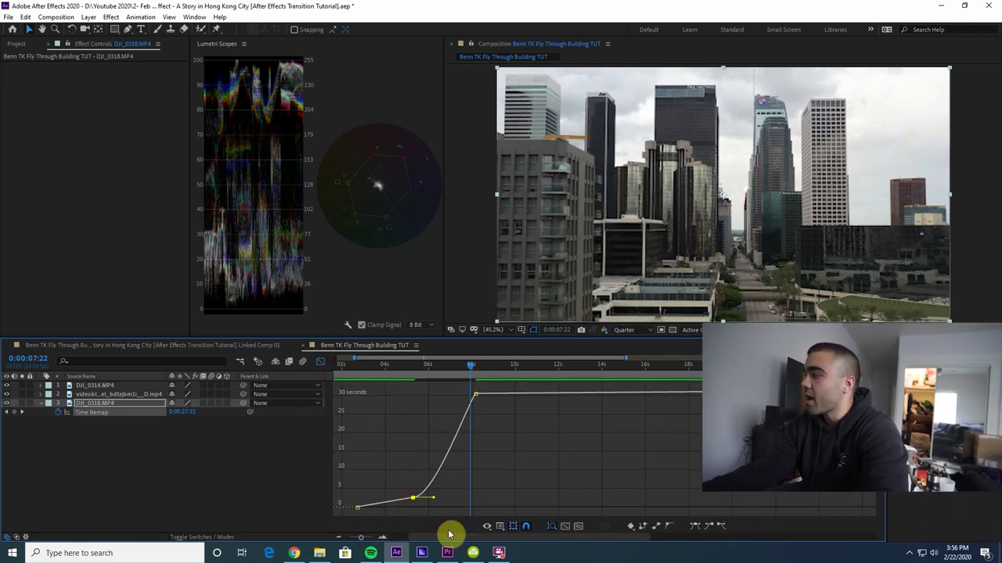
left_click_drag(439, 502, 420, 478)
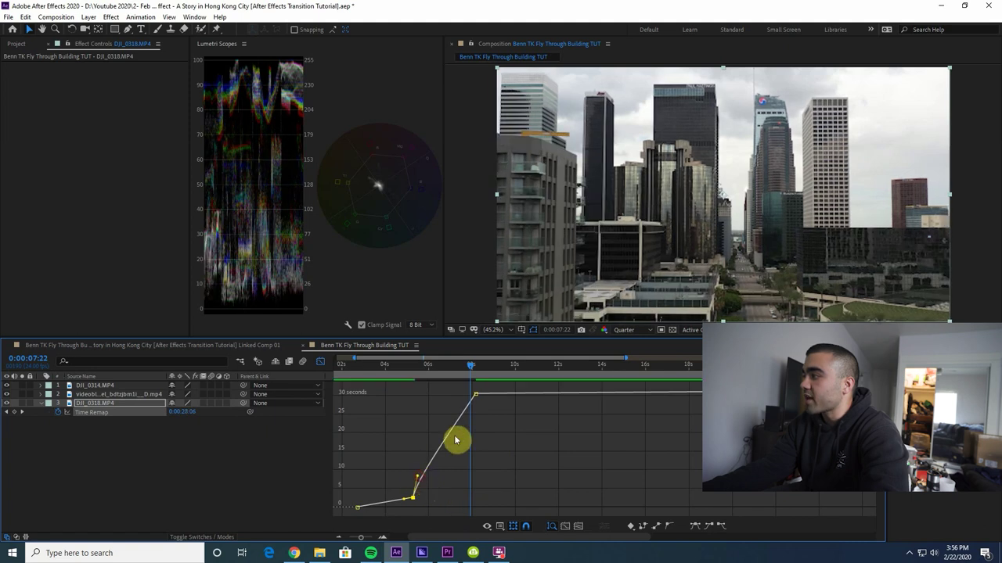
left_click(475, 397)
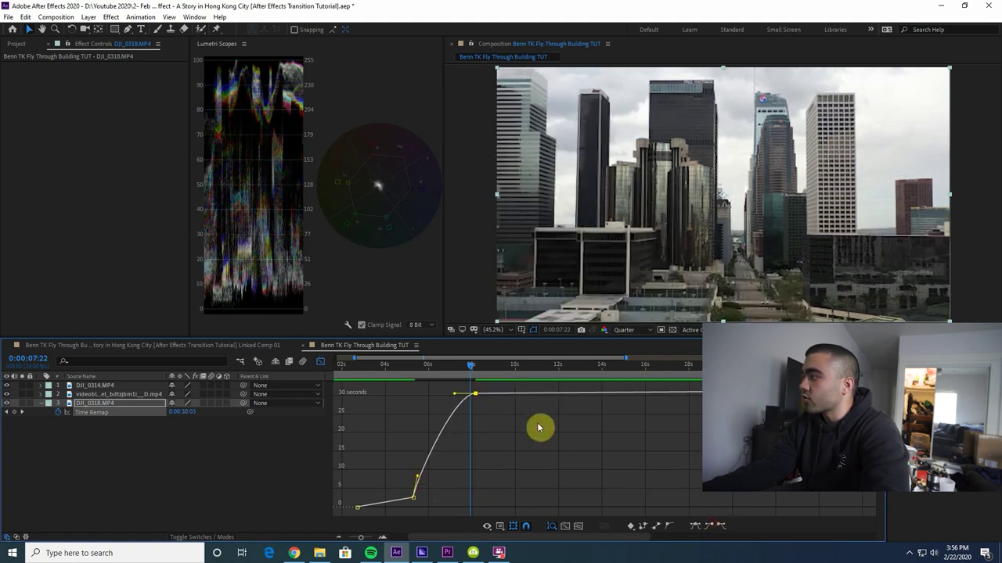
- Preview the transition around the hallway clip and return the timeline to layer bars
left_click_drag(427, 364, 392, 366)
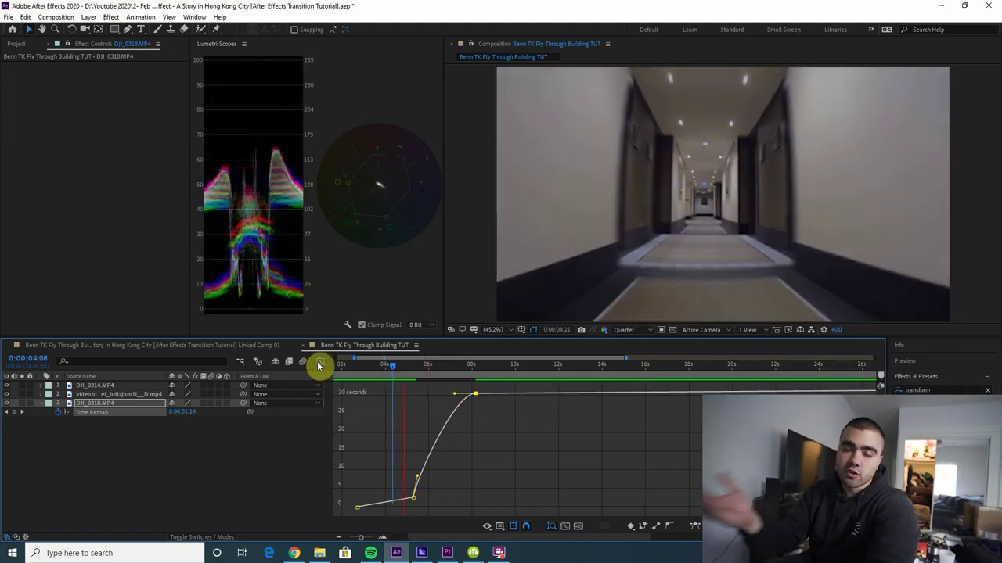
left_click(319, 362)
key("space")
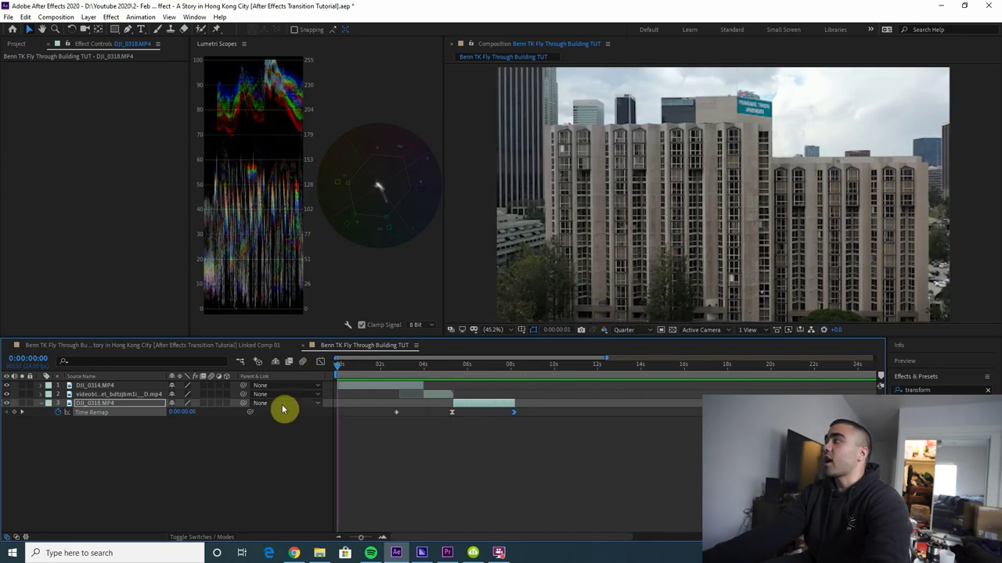
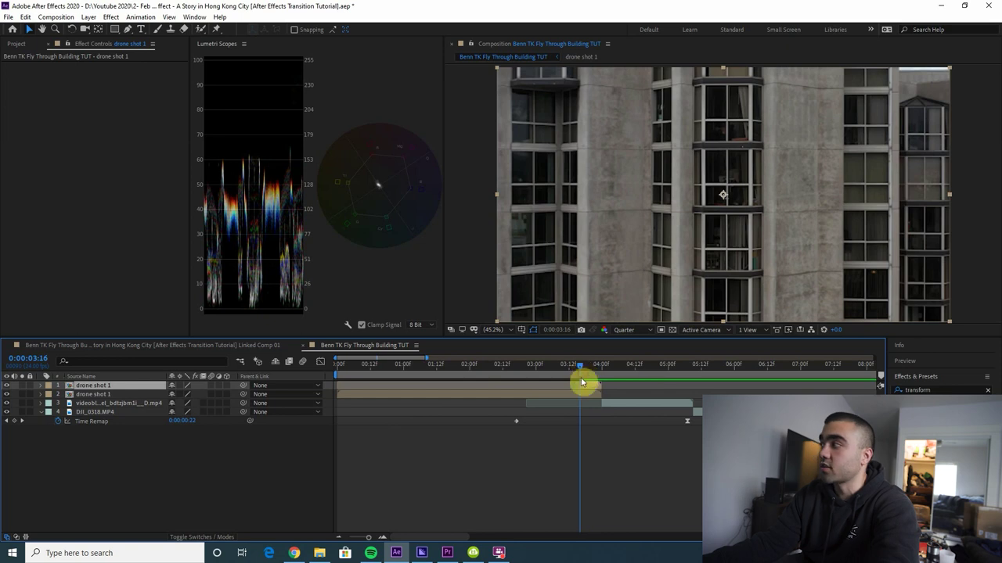
- Select the second drone shot 1 layer at 0:00:03:16 and set the composition preview resolution to Full
mouse_move(579, 371)
left_mouse_down()
mouse_move(594, 371)
mouse_move(580, 371)
left_mouse_up()
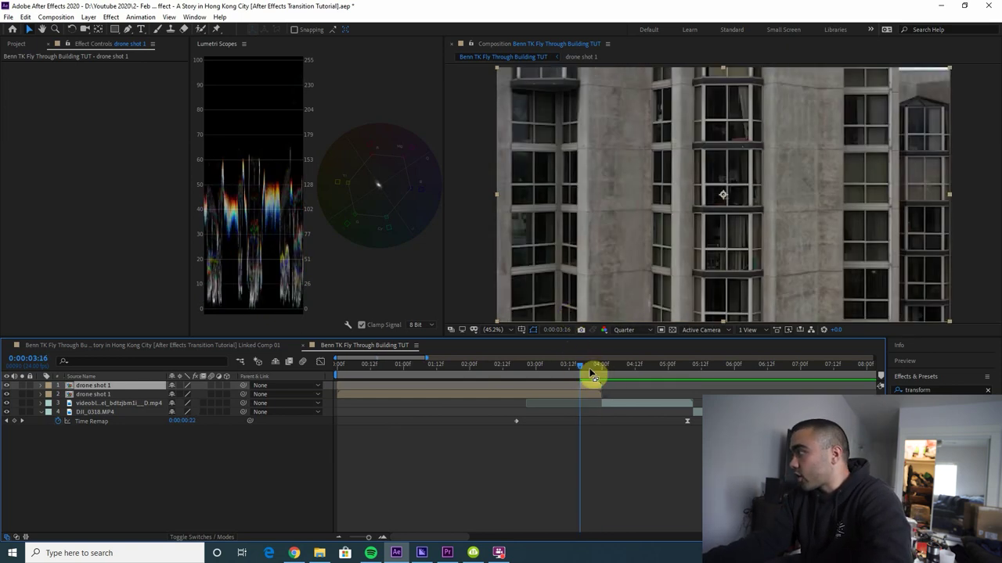
left_click(587, 393)
right_click(583, 395)
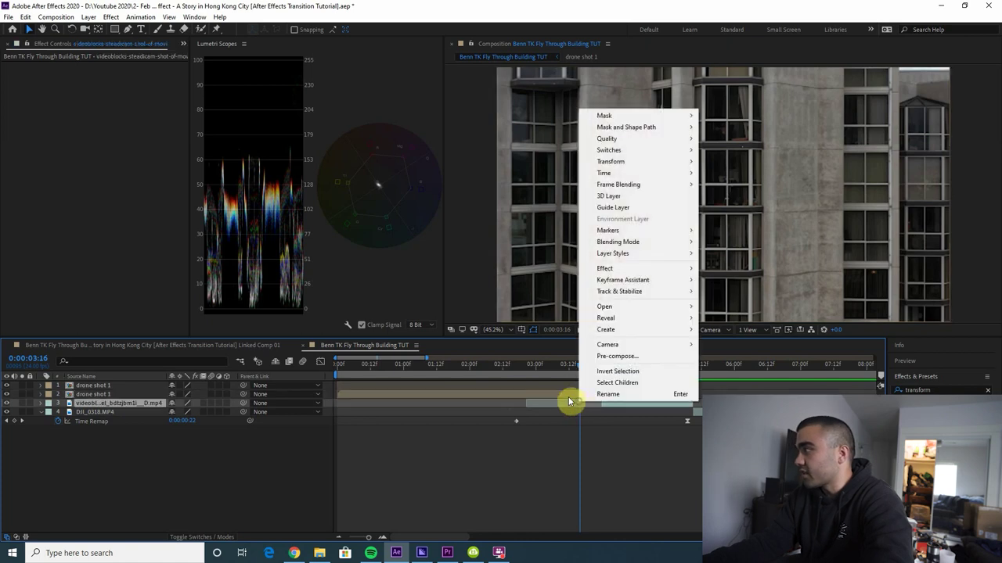
left_click(579, 392)
scroll(720, 199, "up", 1)
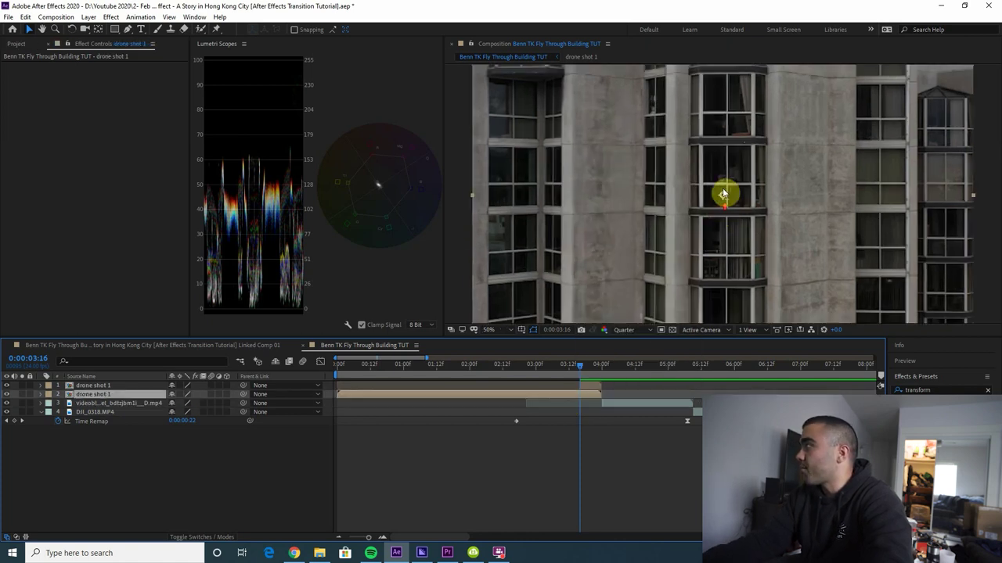
left_click(623, 329)
left_click(626, 358)
scroll(599, 193, "up", 4)
- Draw a closed four-point Pen mask around the central window on the second drone shot 1 layer
key("g")
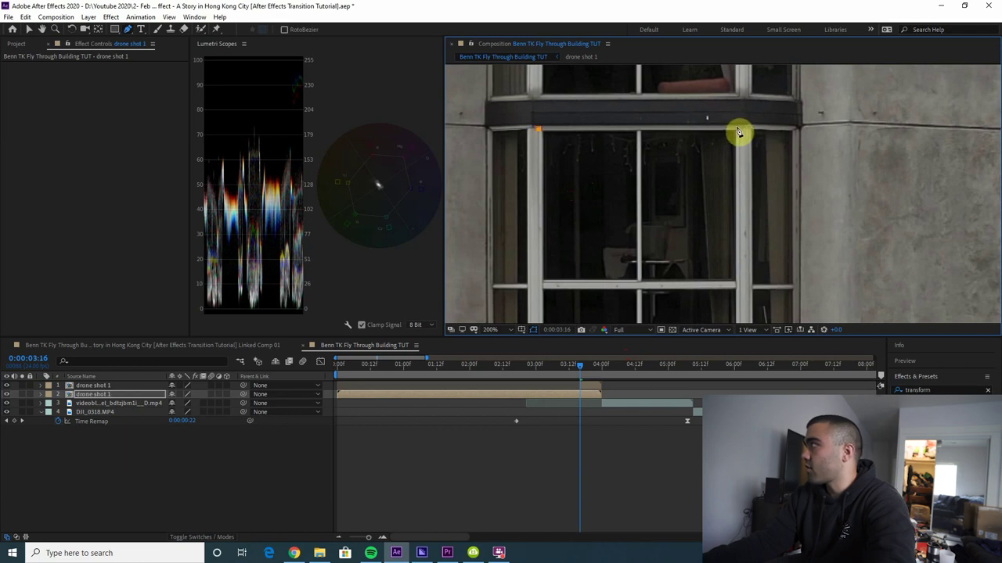
scroll(731, 235, "down", 3)
left_click(739, 296)
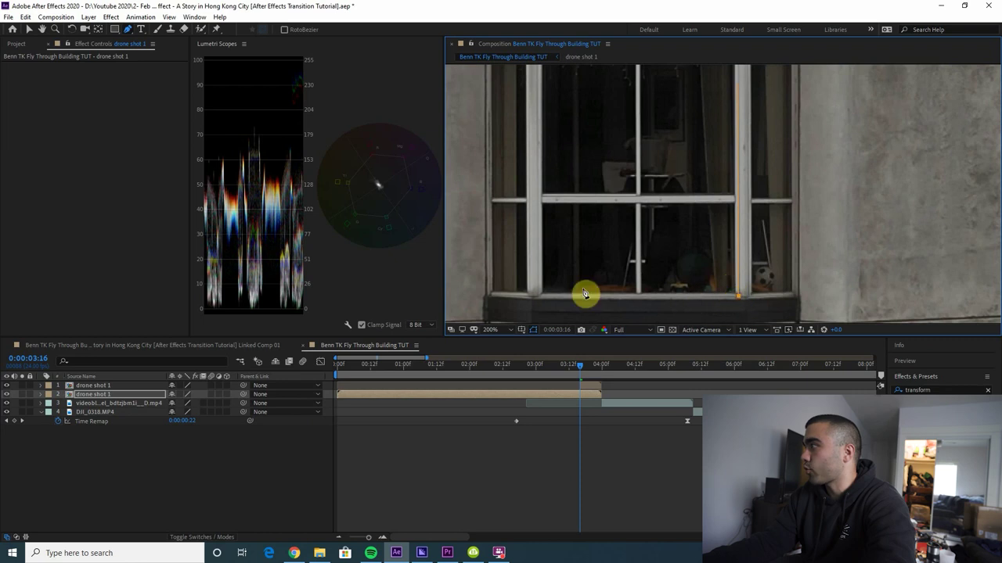
left_click(540, 295)
left_click_drag(541, 87, 585, 218)
left_click(577, 175)
left_click_drag(634, 293, 583, 166)
scroll(587, 197, "down", 1)
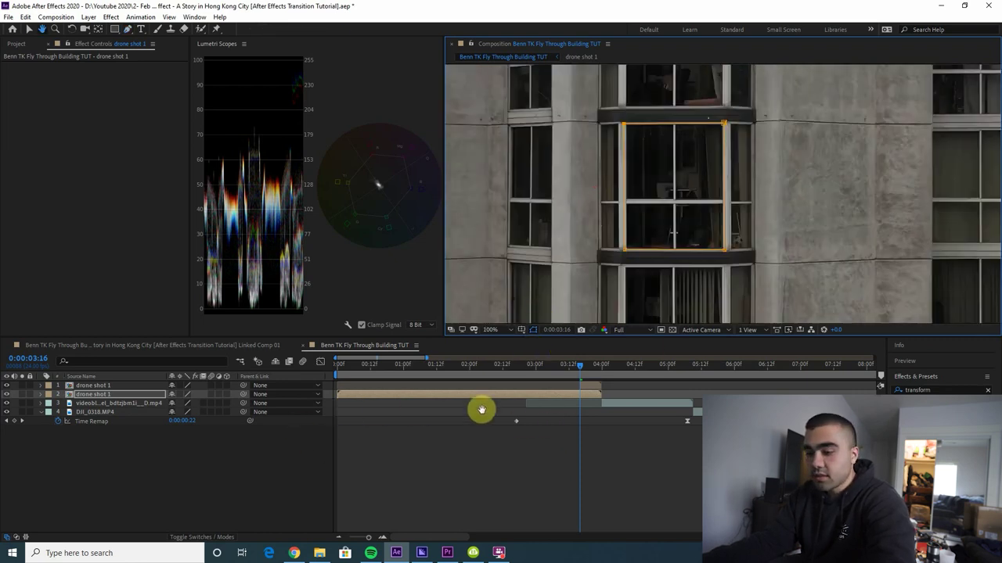
- Reveal the window mask's path and track the mask forward using the Position, Scale & Rotation method
key("v")
key("m")
left_click(75, 413)
key("u")
key("m")
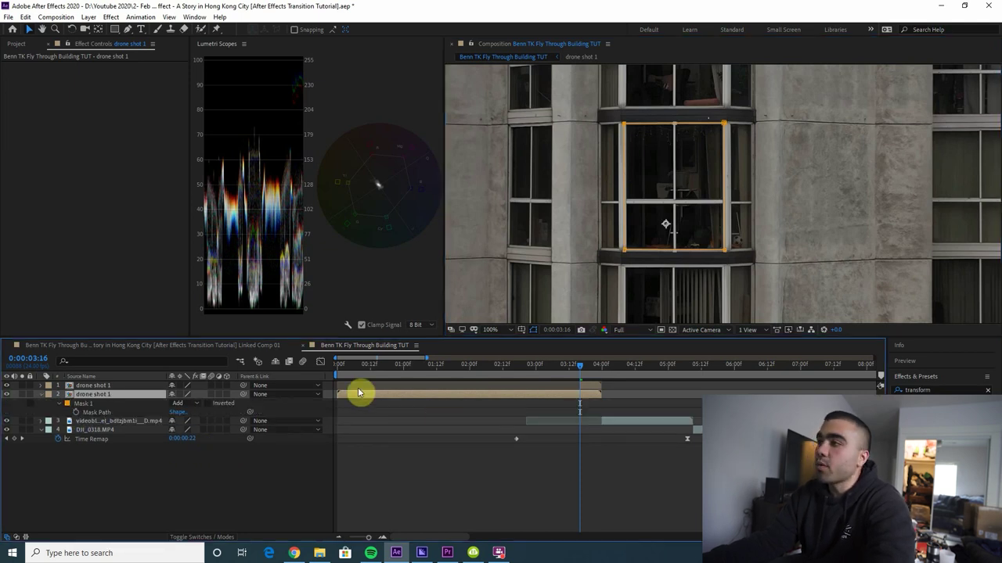
right_click(80, 407)
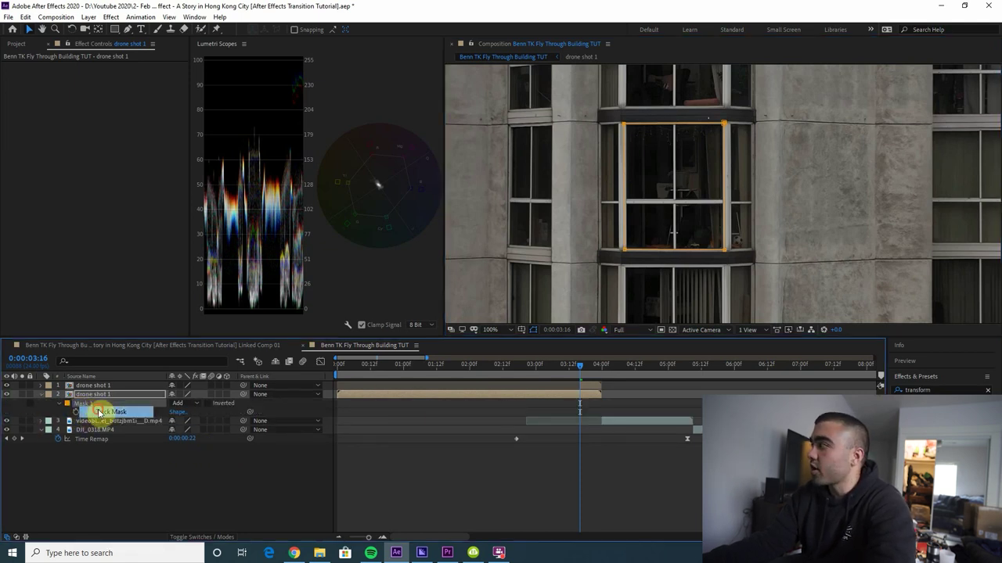
left_click(100, 412)
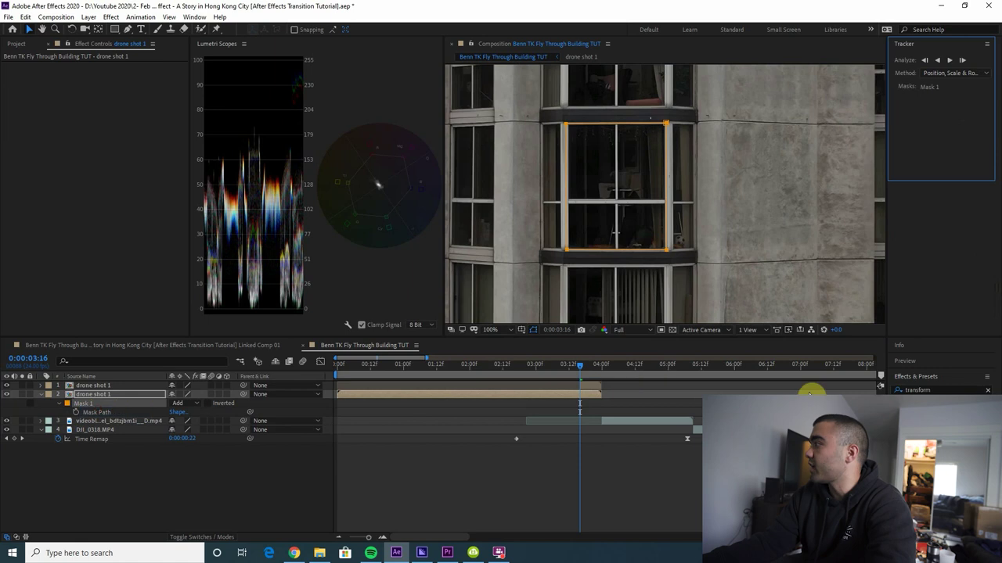
left_click(950, 61)
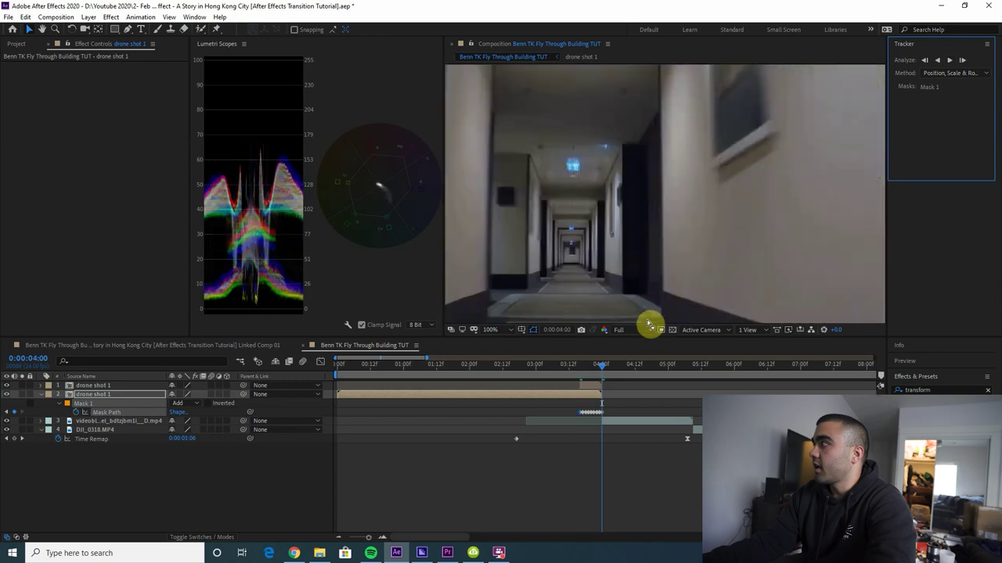
- Check that the tracked mask follows the window between 0:00:03:16 and 0:00:03:23
left_click_drag(599, 368, 600, 372)
scroll(595, 263, "down", 2)
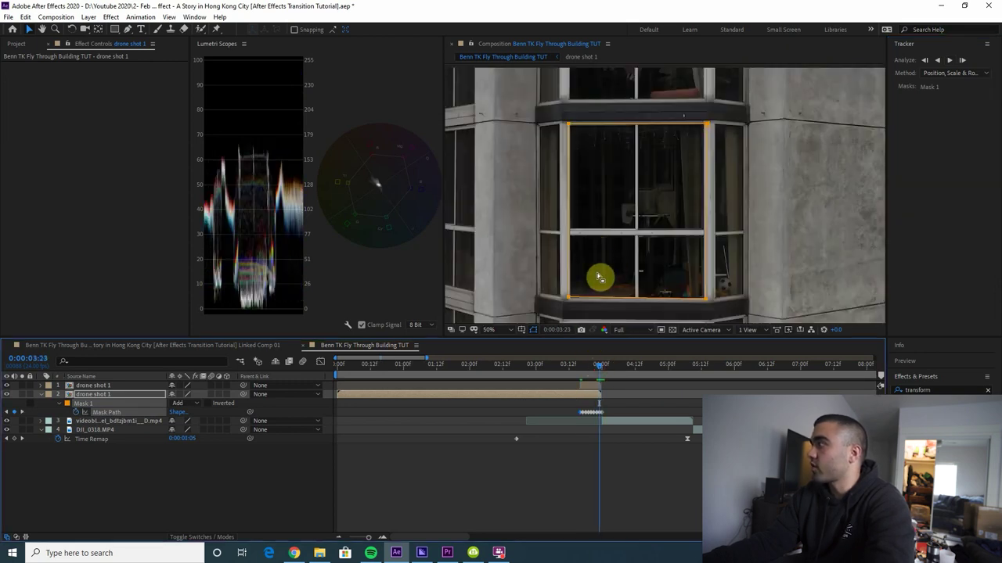
left_click_drag(589, 380, 582, 380)
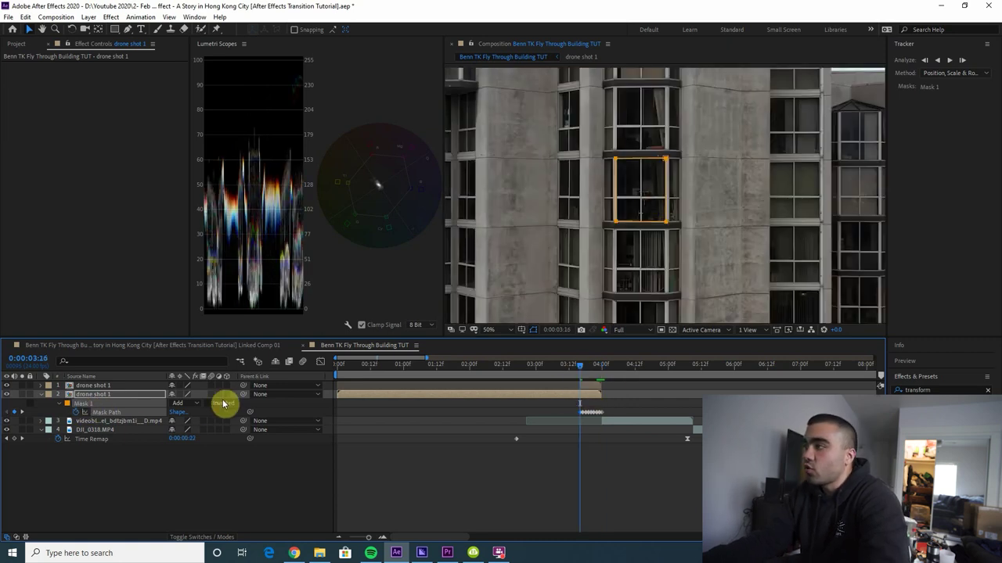
- Set Mask 1 to Subtract mode and solo the masked drone shot 1 layer
left_click(186, 403)
left_click(198, 439)
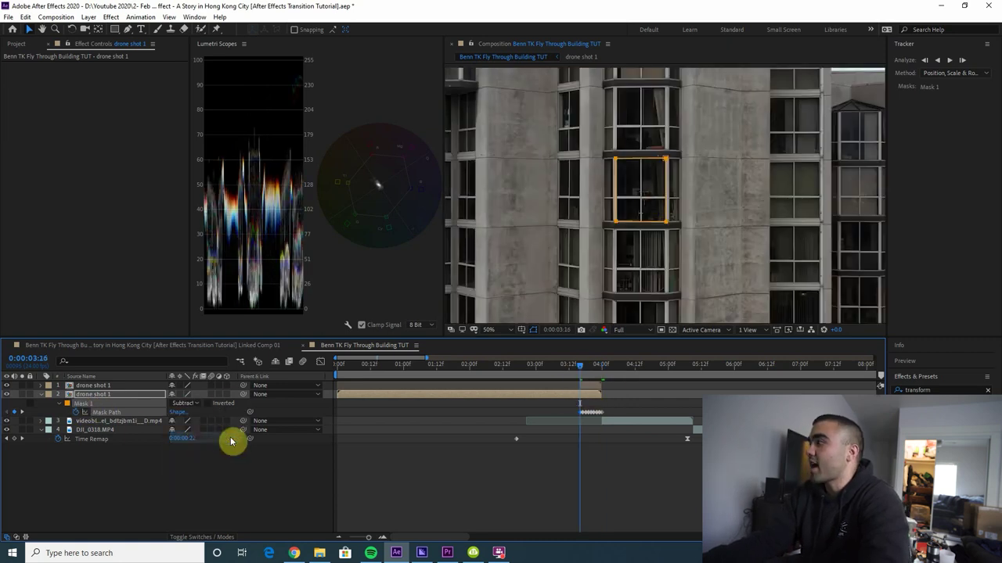
left_click(22, 398)
- Duplicate the masked drone shot 1 layer and trim the two copies so they meet at 0:00:03:16
left_click_drag(579, 368, 582, 400)
left_click(582, 401)
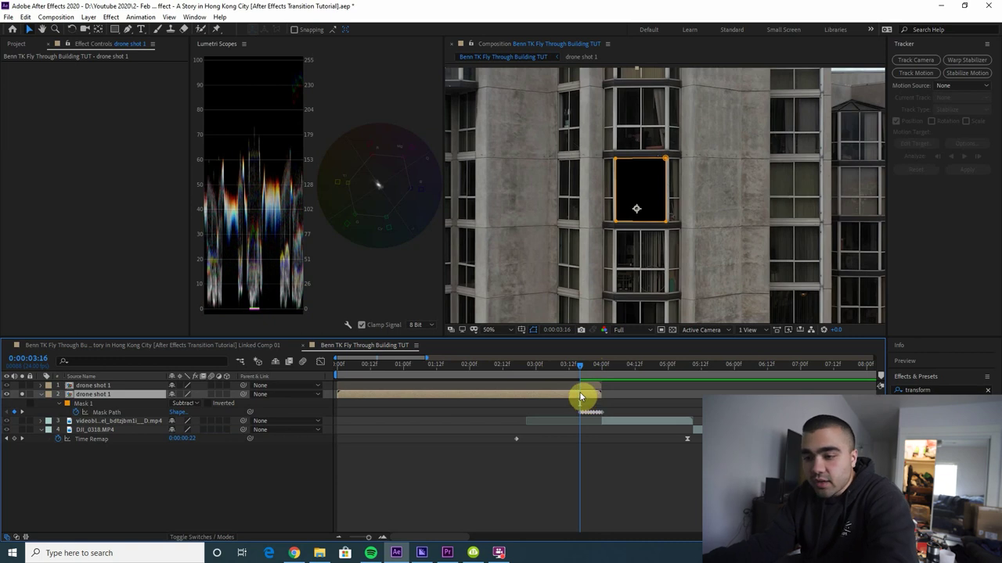
key("ctrl+d")
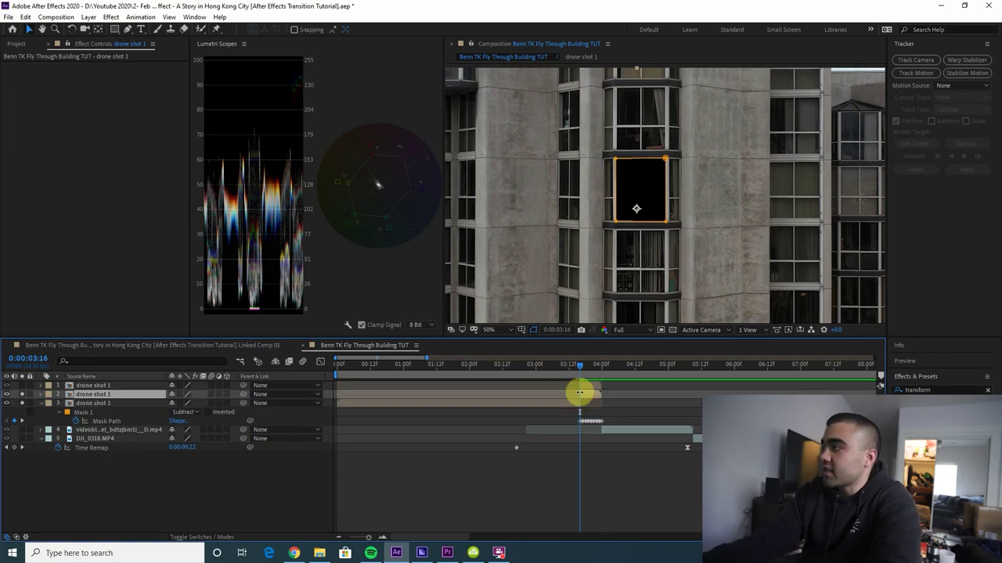
left_click(573, 405)
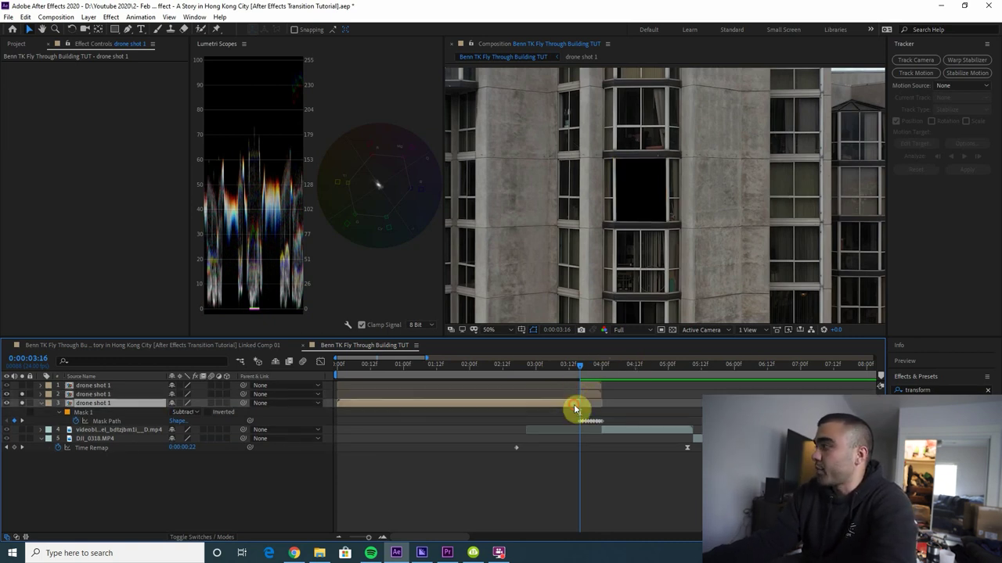
- Delete Mask 1 from the drone shot 1 part before 0:00:03:16 and preview across the cut
left_click_drag(574, 368, 545, 368)
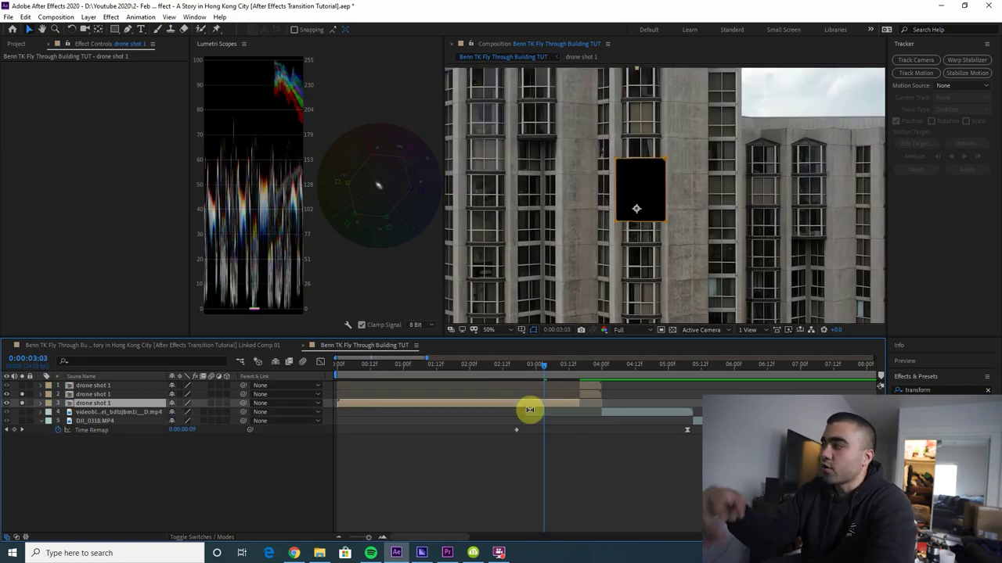
left_click(84, 413)
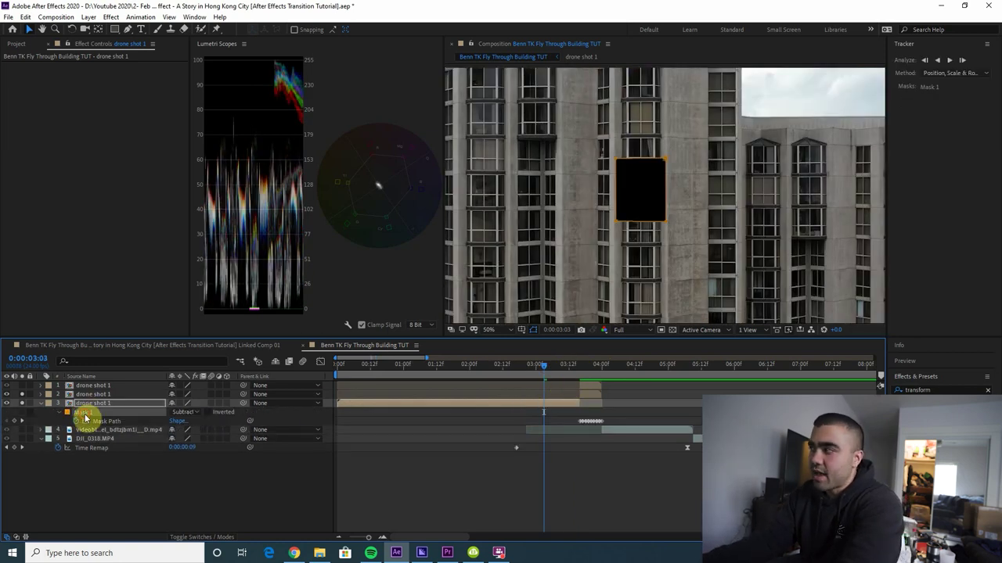
key("Delete")
key("space")
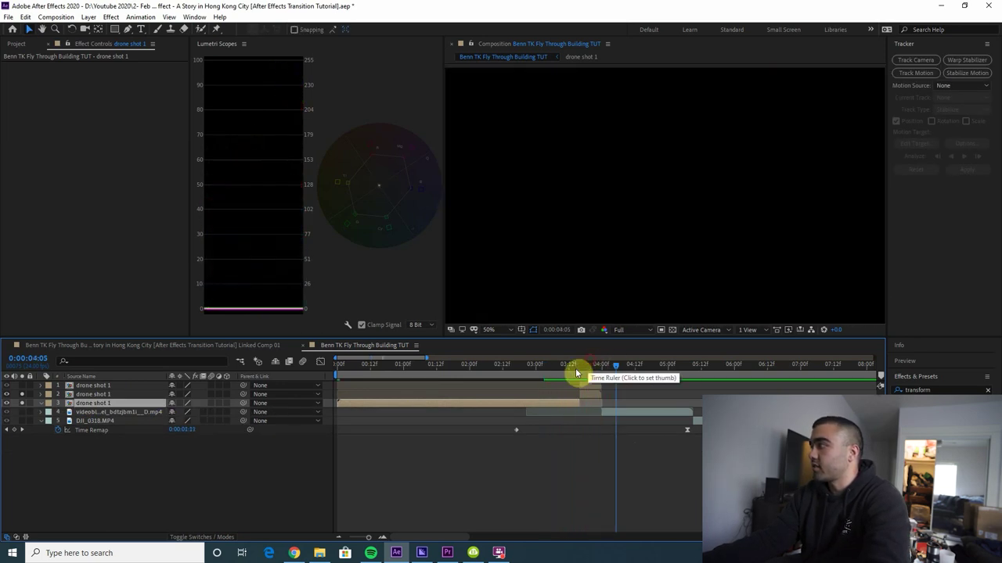
left_click(560, 376)
mouse_move(560, 376)
left_mouse_down()
mouse_move(593, 377)
mouse_move(578, 376)
left_mouse_up()
- Turn off solo for the two lower drone shot 1 layers and select the top one
key("ctrl+Up")
key("ctrl+Up")
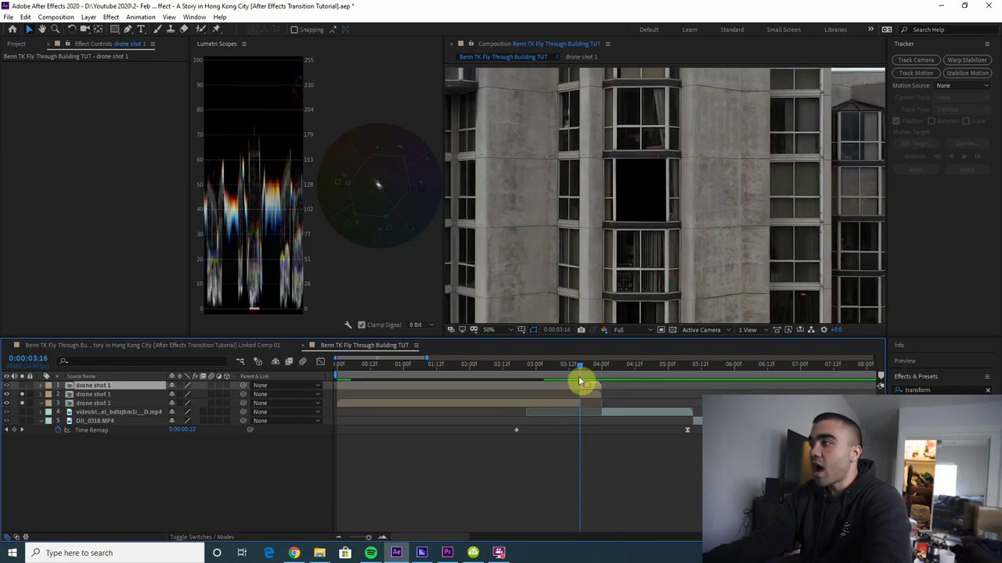
left_click(22, 403)
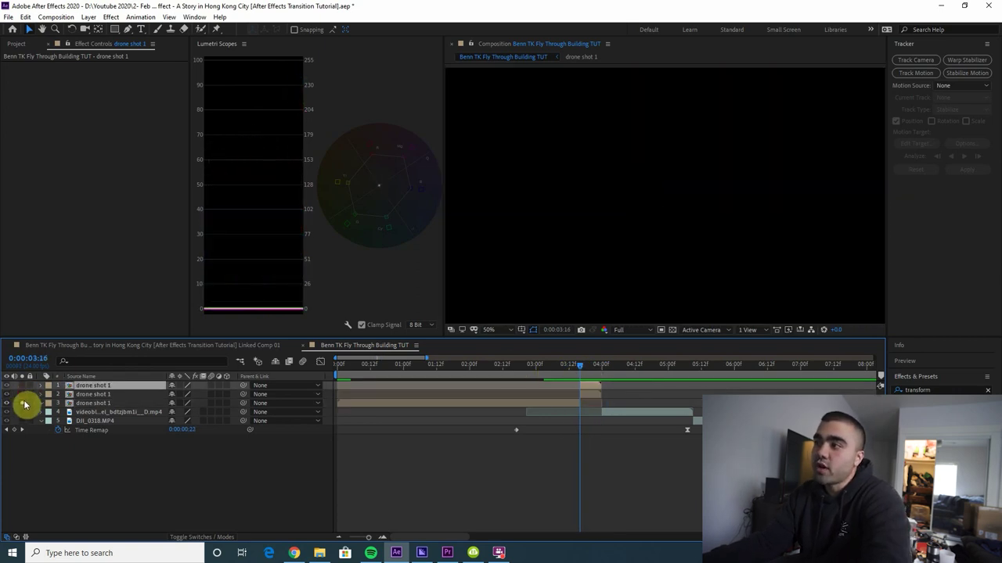
left_click(22, 403)
left_click(82, 385)
- Draw a closed four-point Pen mask around the left half of the window on the top drone shot 1 layer
scroll(651, 189, "up", 1)
key("space")
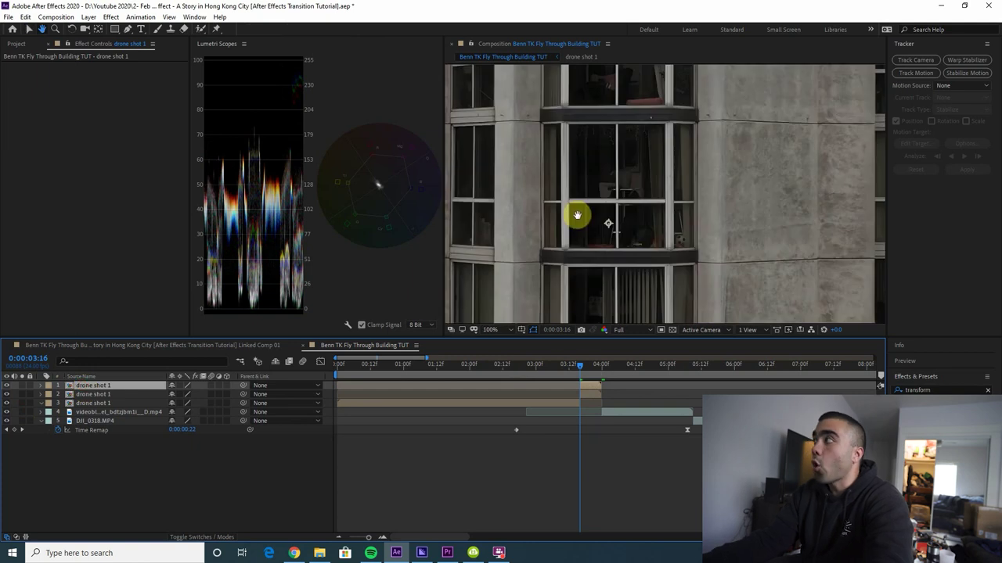
scroll(610, 141, "up", 1)
key("g")
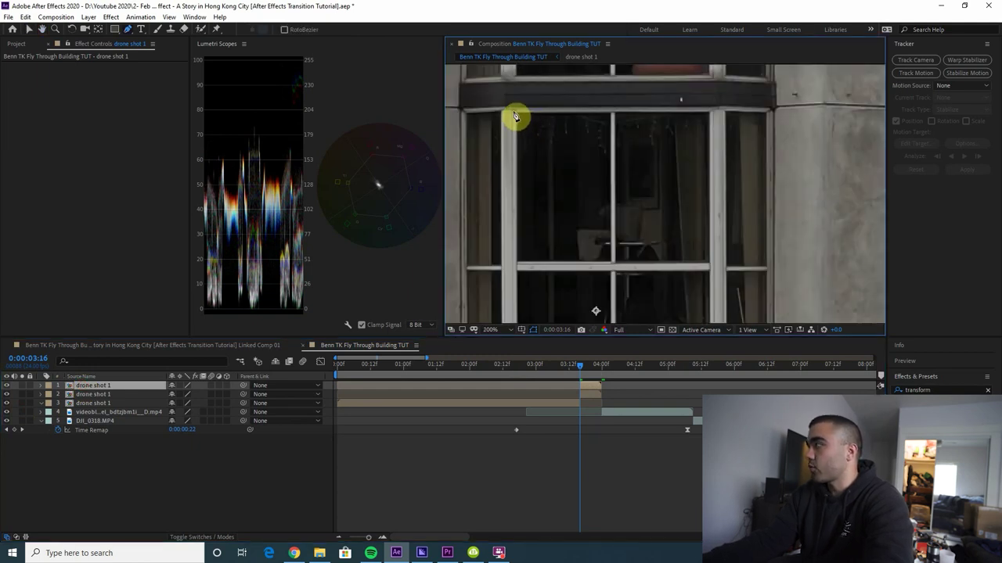
left_click(513, 111)
left_click(615, 111)
key("space")
left_click_drag(610, 306, 621, 241)
left_click(622, 300)
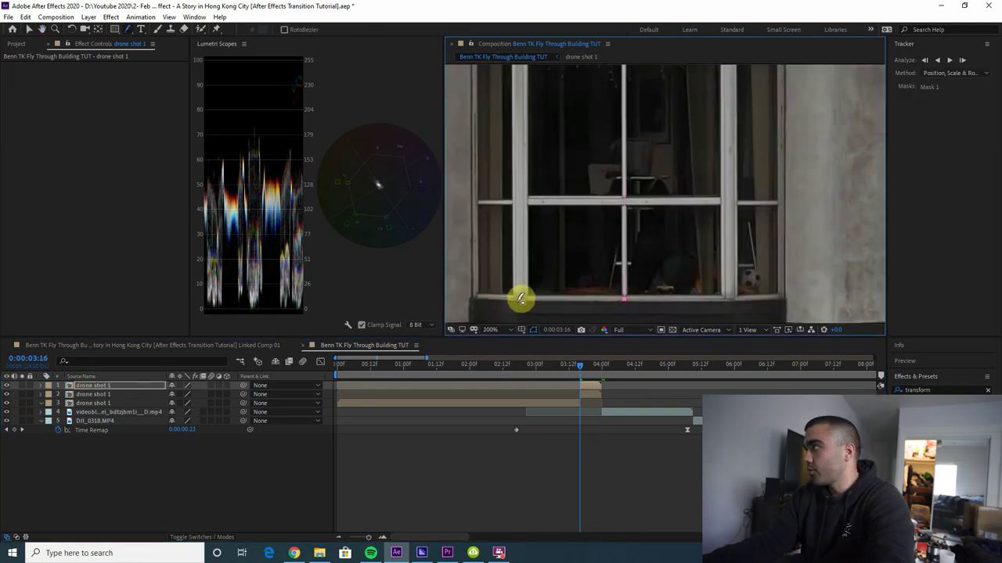
left_click_drag(551, 110, 577, 195)
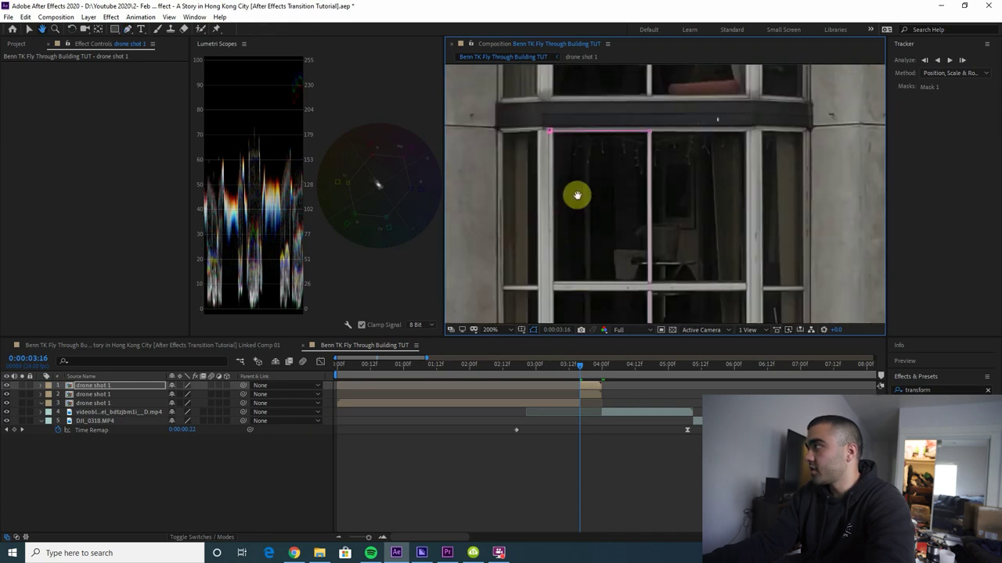
left_click(550, 134)
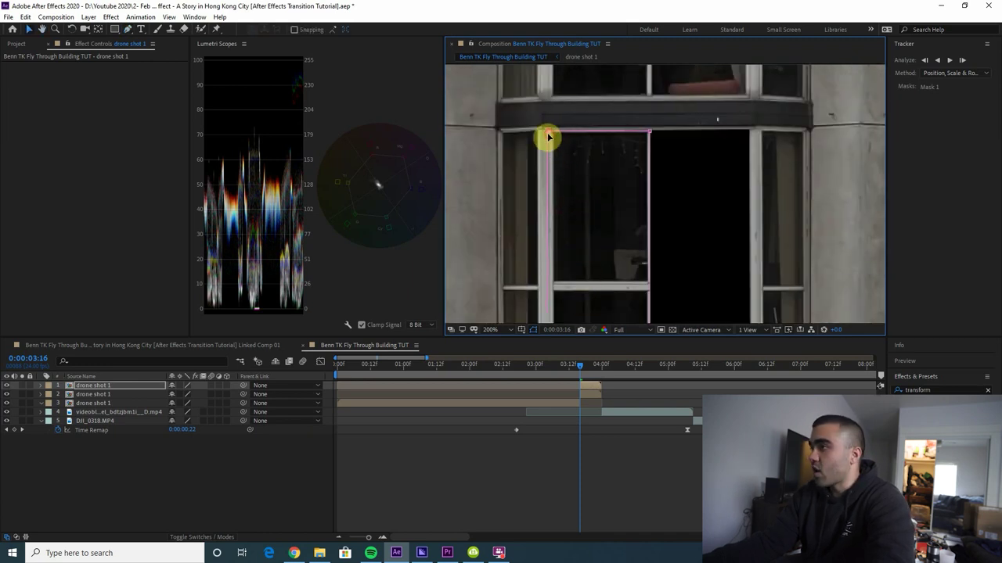
key("comma")
key("comma")
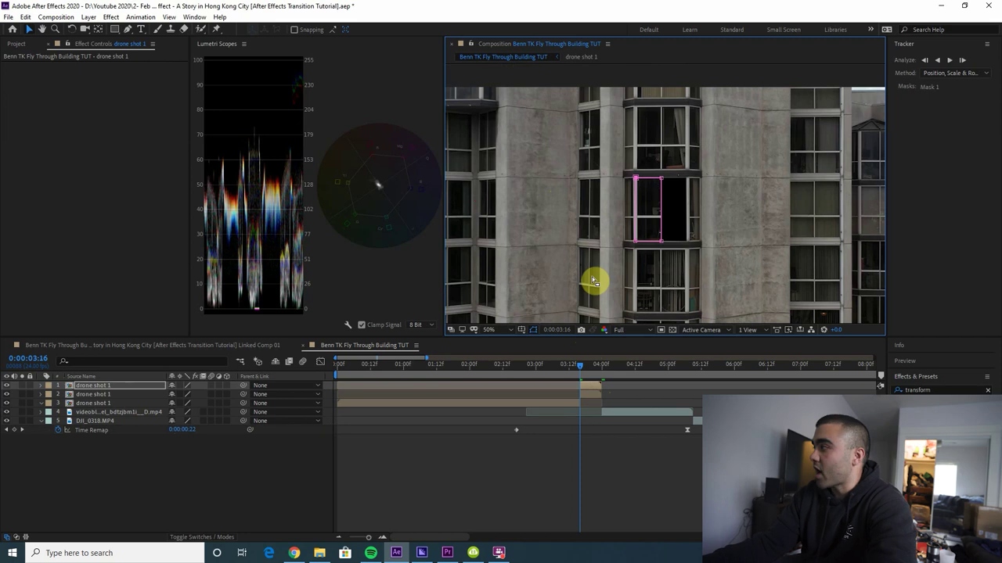
- Track the left-pane mask forward from 0:00:03:16 to the end of the top drone shot 1 layer
key("m")
right_click(88, 397)
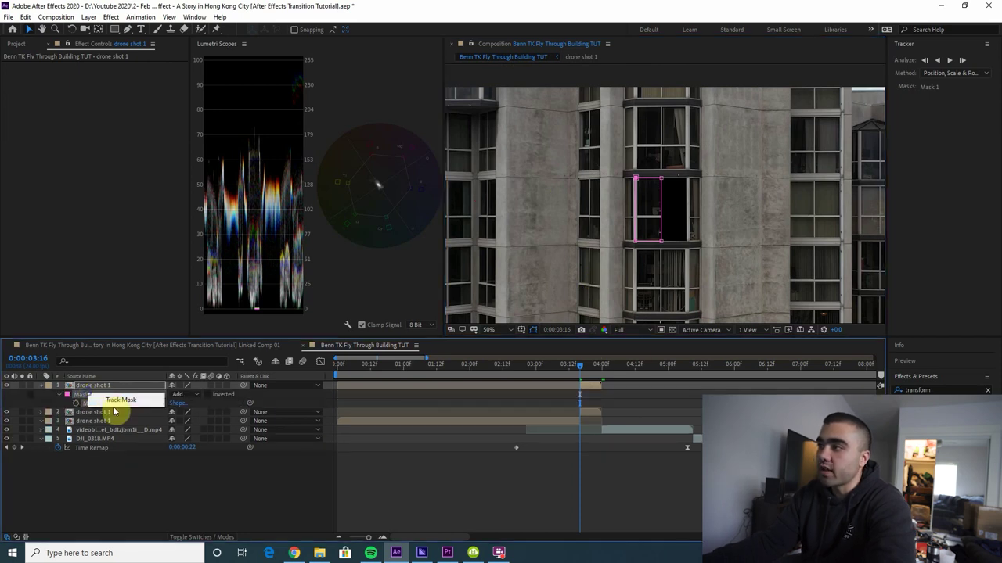
left_click(115, 401)
left_click(961, 61)
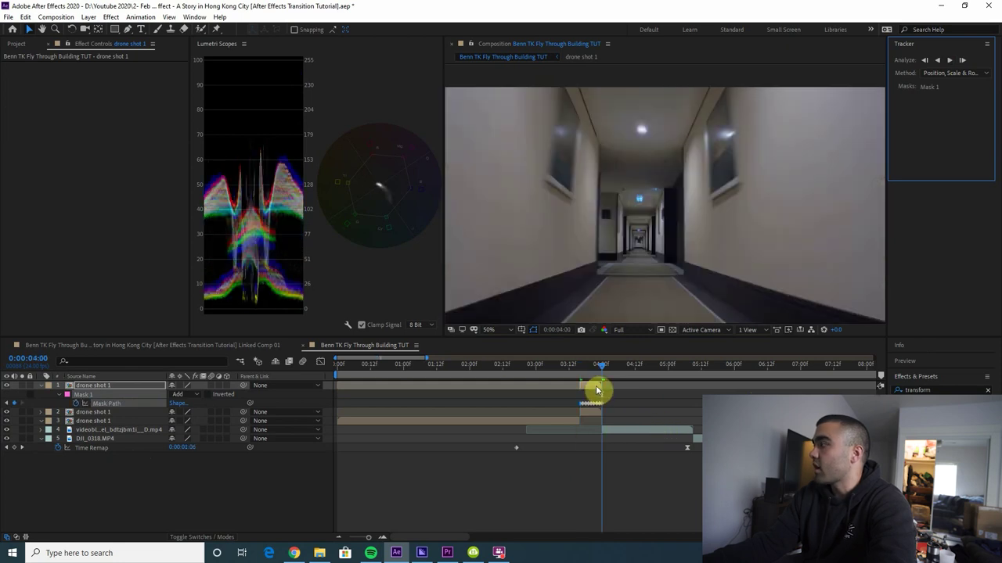
- Duplicate the top drone shot 1 layer at 0:00:03:16 and delete Mask 1 from the new copy
left_click(580, 373)
left_click(591, 385)
left_click(596, 396)
left_click(591, 386)
left_click(591, 413)
left_click(591, 395)
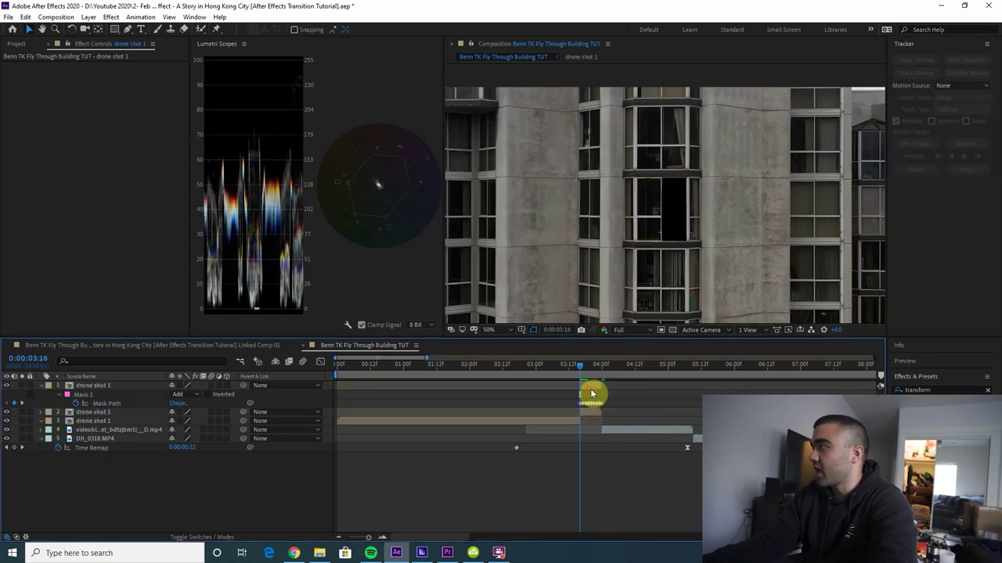
left_click(590, 387)
key("ctrl+d")
key("m")
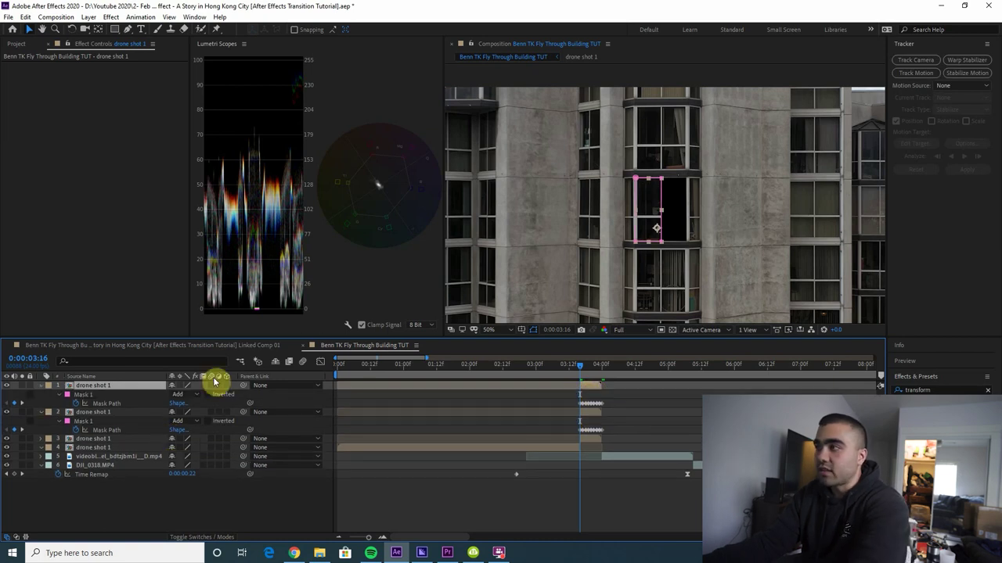
left_click(79, 403)
key("Delete")
scroll(529, 227, "up", 1)
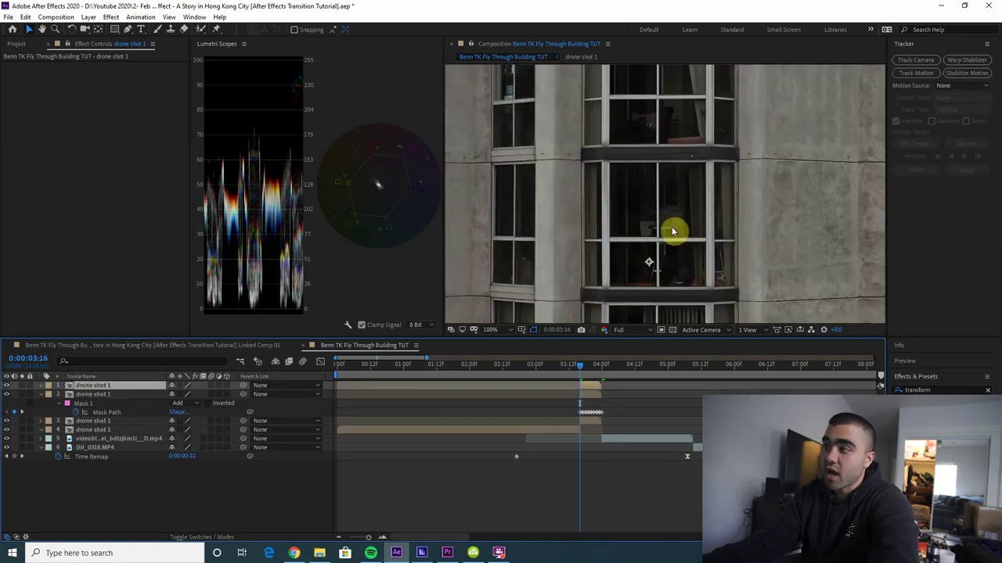
- Draw a closed four-point Pen mask around the right half of the window on the top drone shot 1 layer
scroll(644, 150, "up", 1)
key("g")
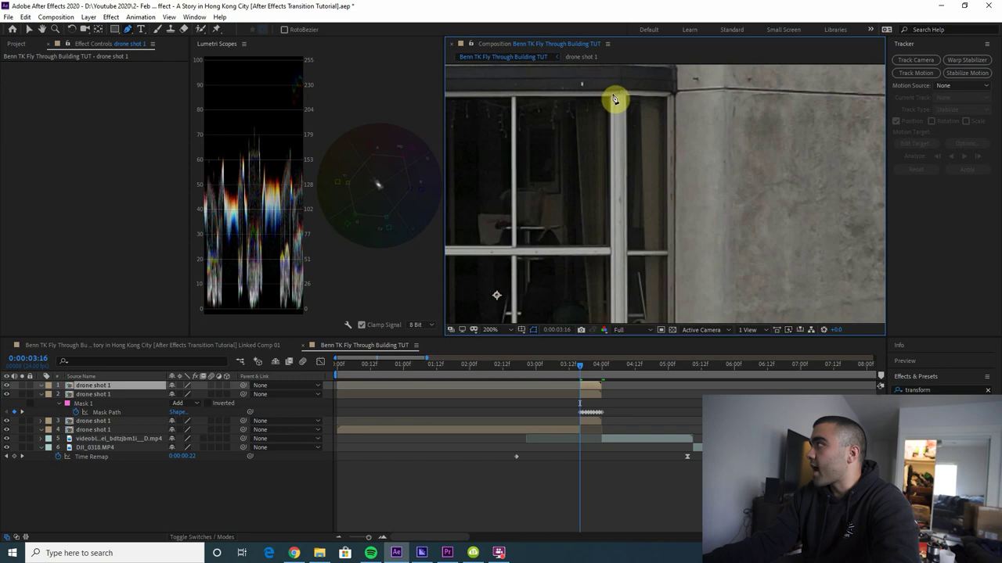
left_click(613, 95)
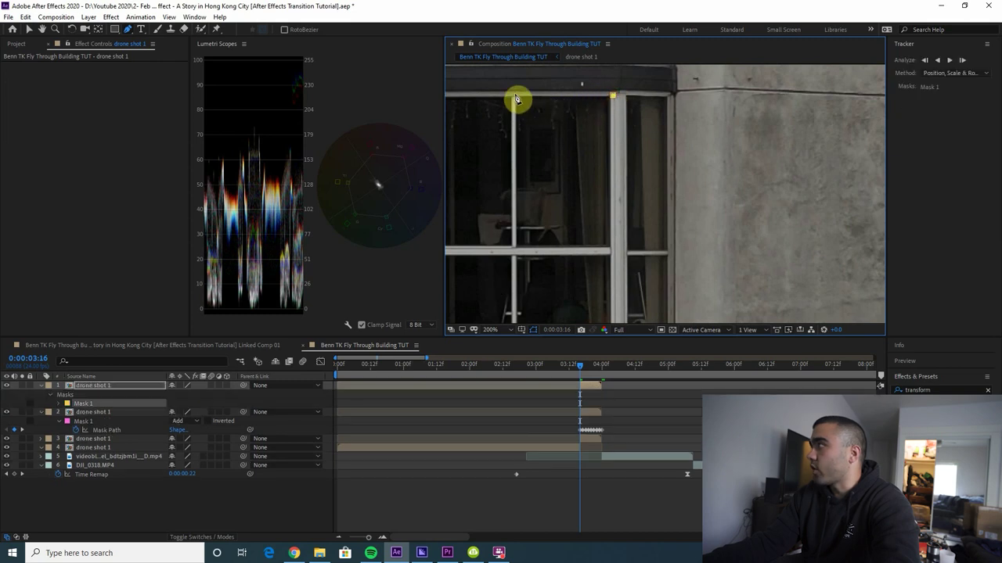
left_click(513, 96)
left_click_drag(536, 285, 529, 204)
left_click(507, 272)
left_click(606, 272)
left_click_drag(618, 187, 626, 285)
left_click(613, 113)
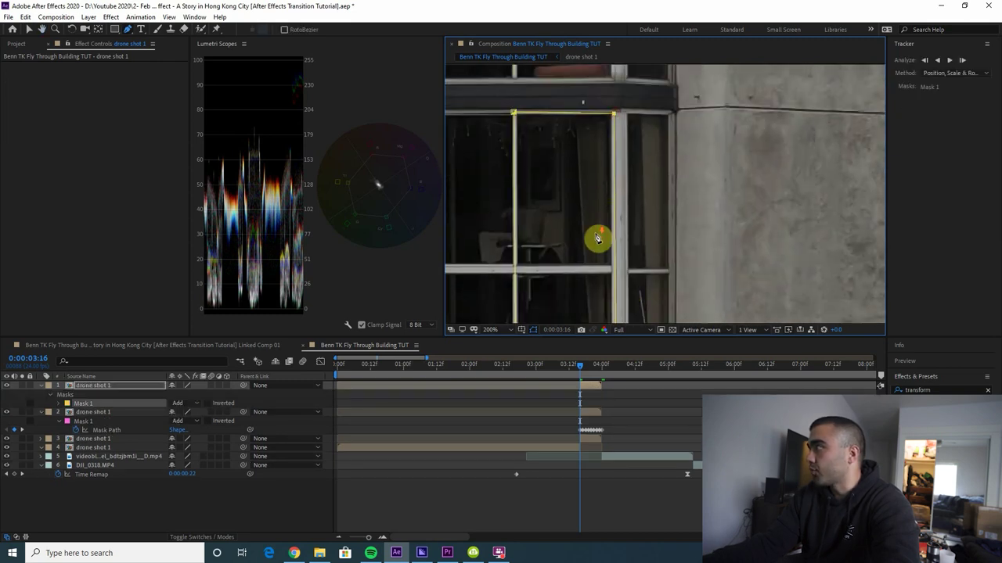
- Track the right-pane mask forward from 0:00:03:16 to the end of the top drone shot 1 layer
scroll(606, 226, "down", 2)
key("v")
key("m")
right_click(86, 396)
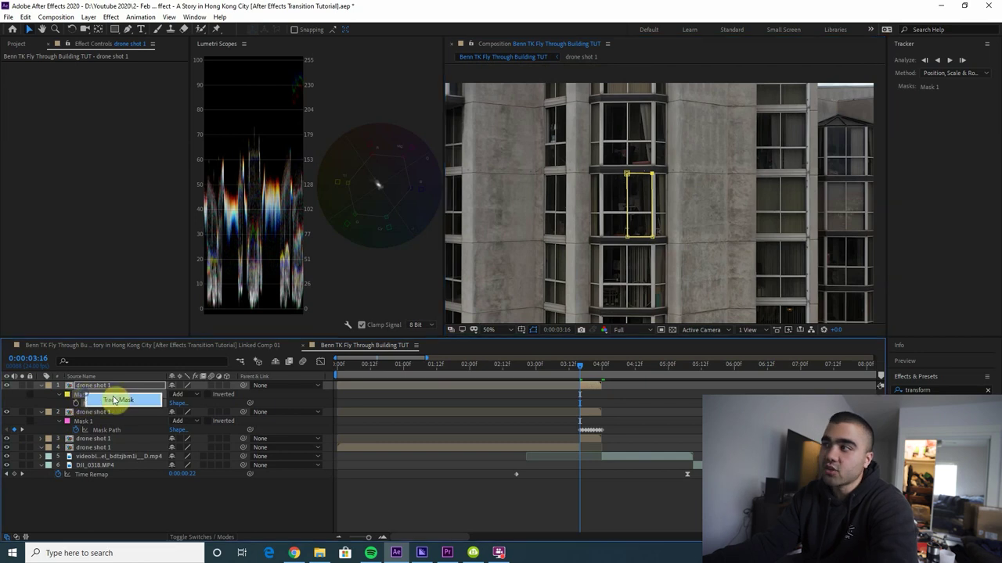
left_click(949, 60)
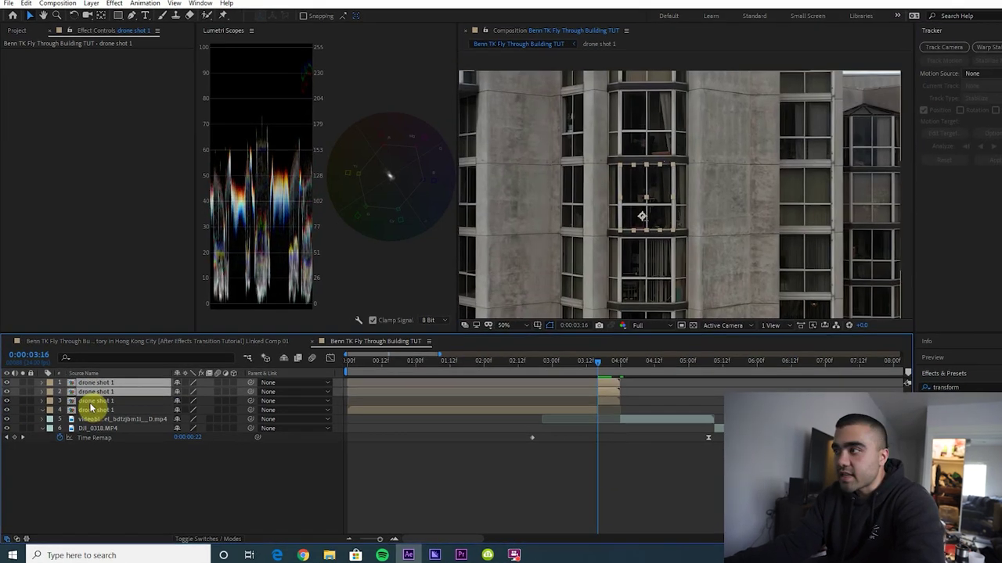
- Rename the left-pane drone shot 1 layer as left window and the right-pane one as right window
left_click(93, 402)
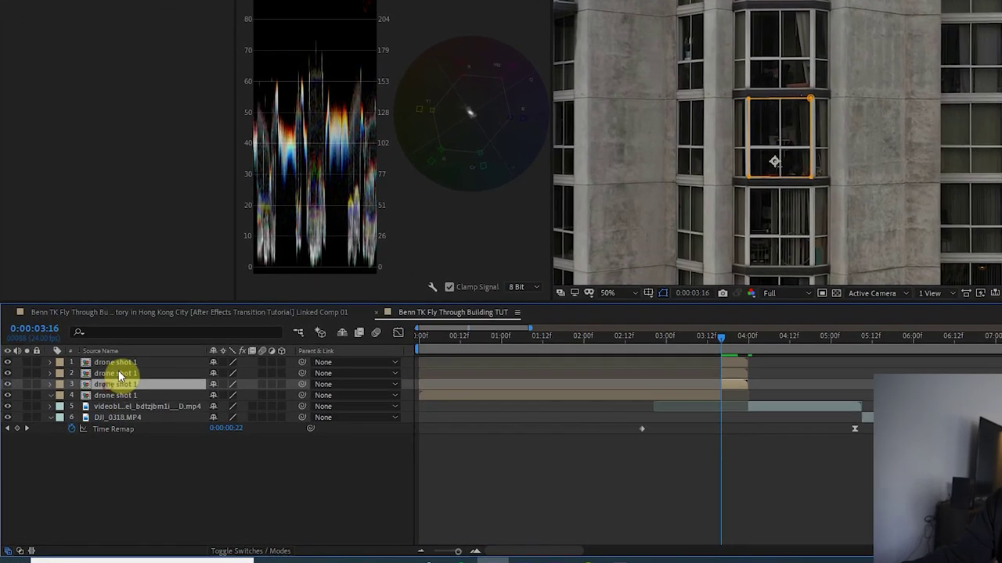
right_click(95, 394)
left_click(172, 345)
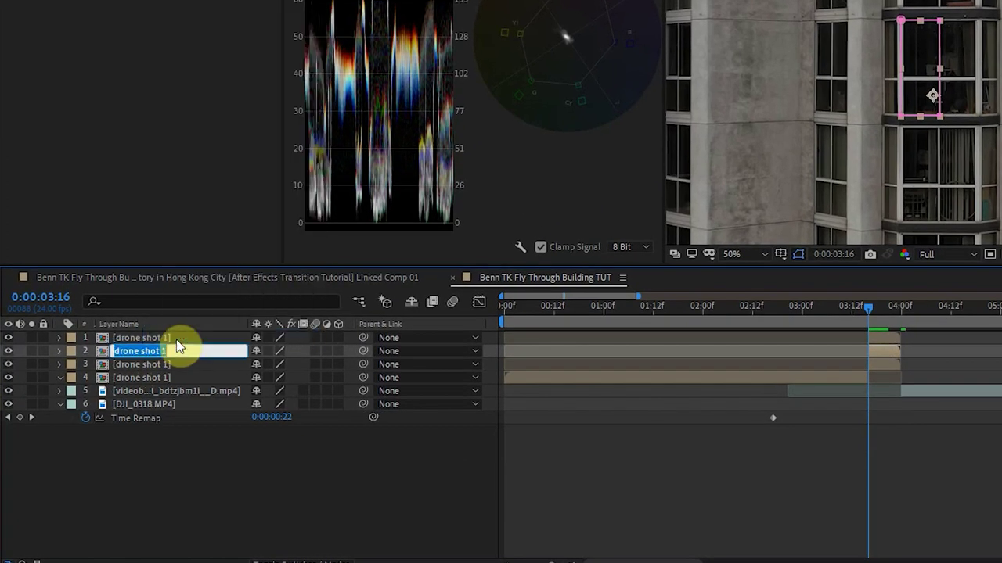
type("left window")
key("Return")
right_click(179, 339)
left_click(200, 329)
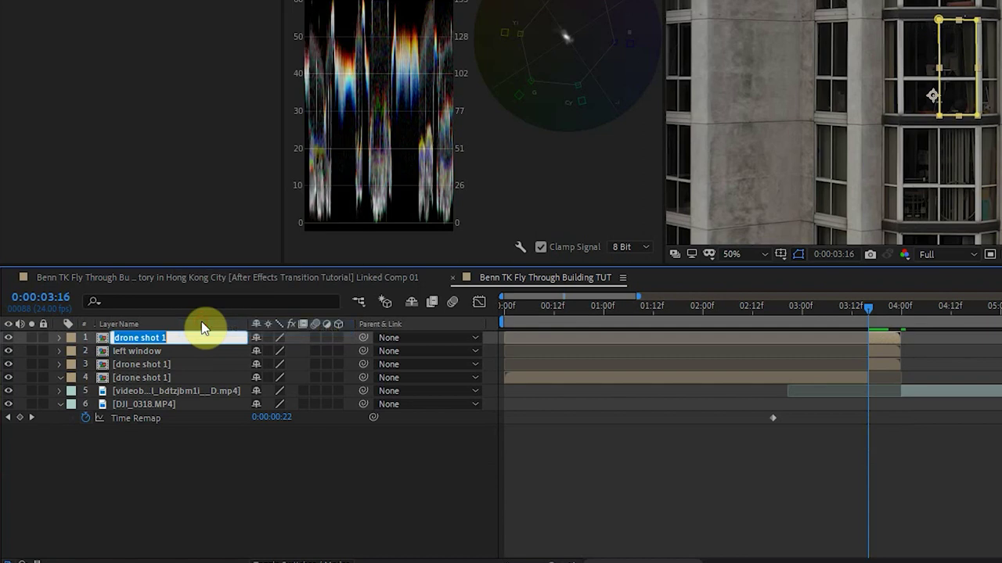
type("ruig")
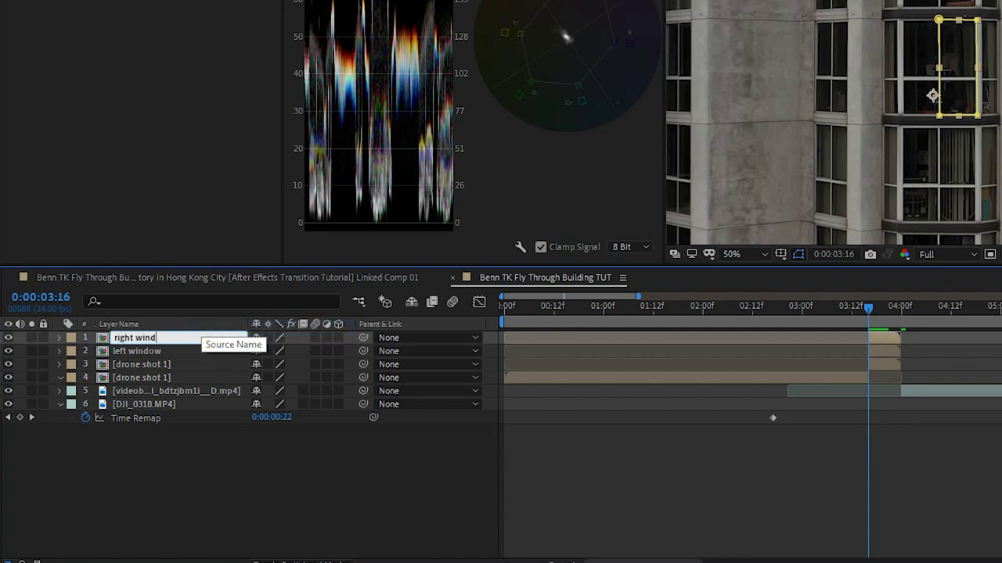
- Make the right window and left window layers 3D and add an Orientation keyframe to each at 0:00:03:16
left_click(342, 337)
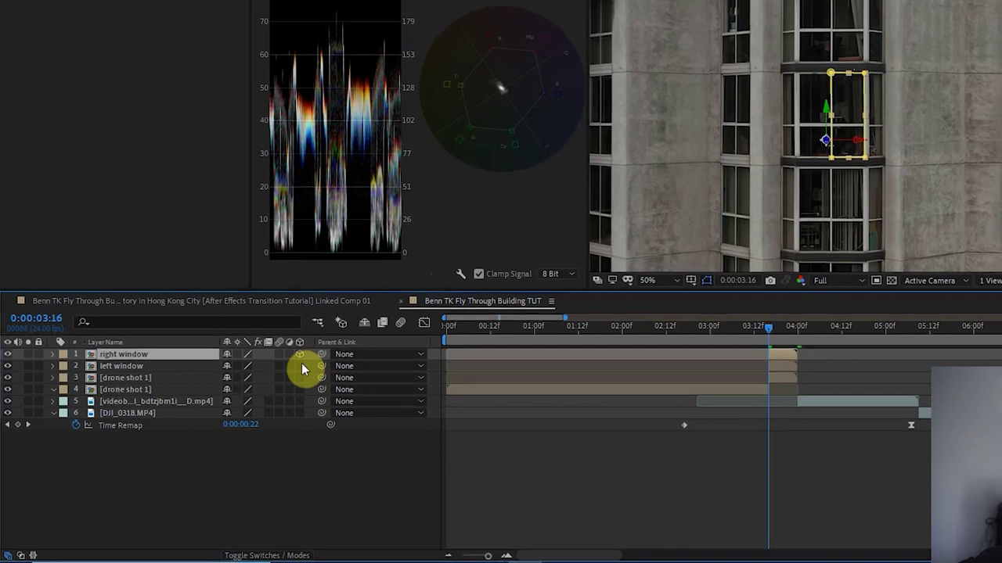
left_click(300, 365)
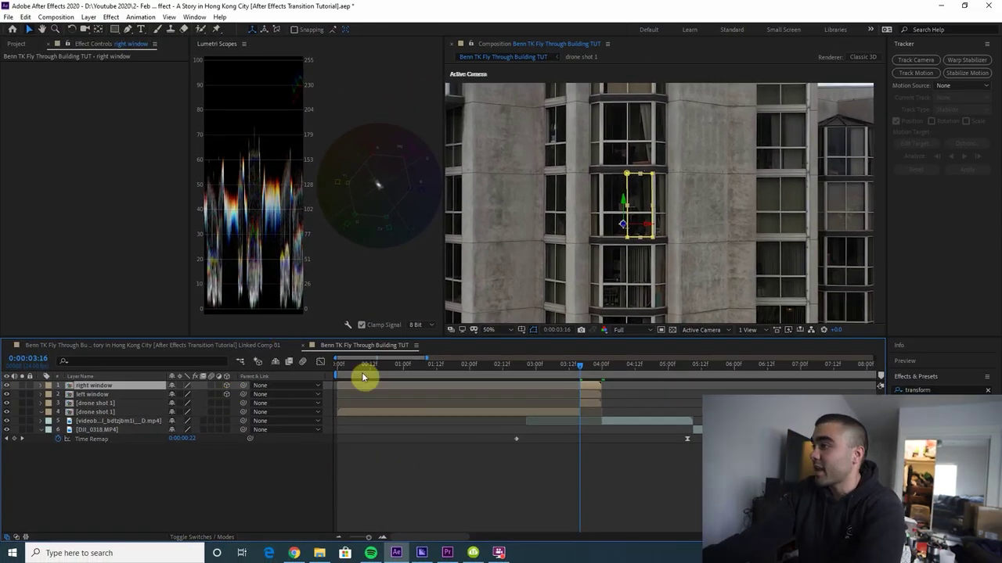
key("r")
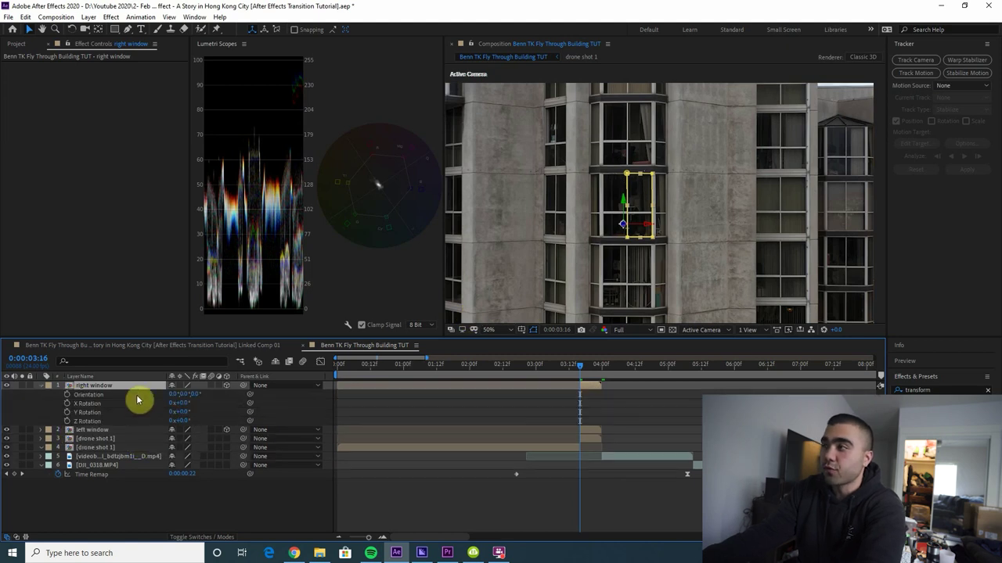
left_click(66, 402)
left_click(70, 396)
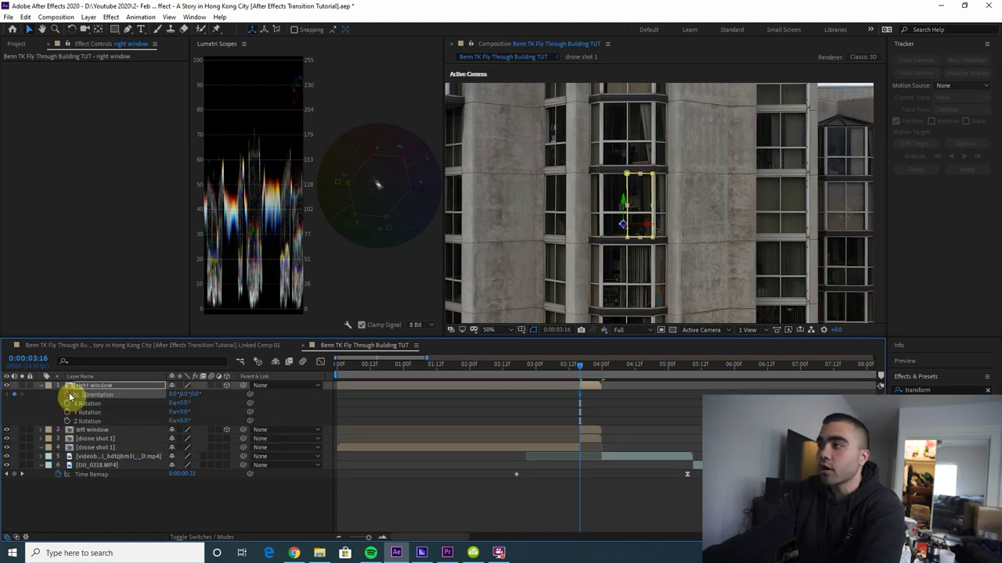
left_click(89, 432)
key("r")
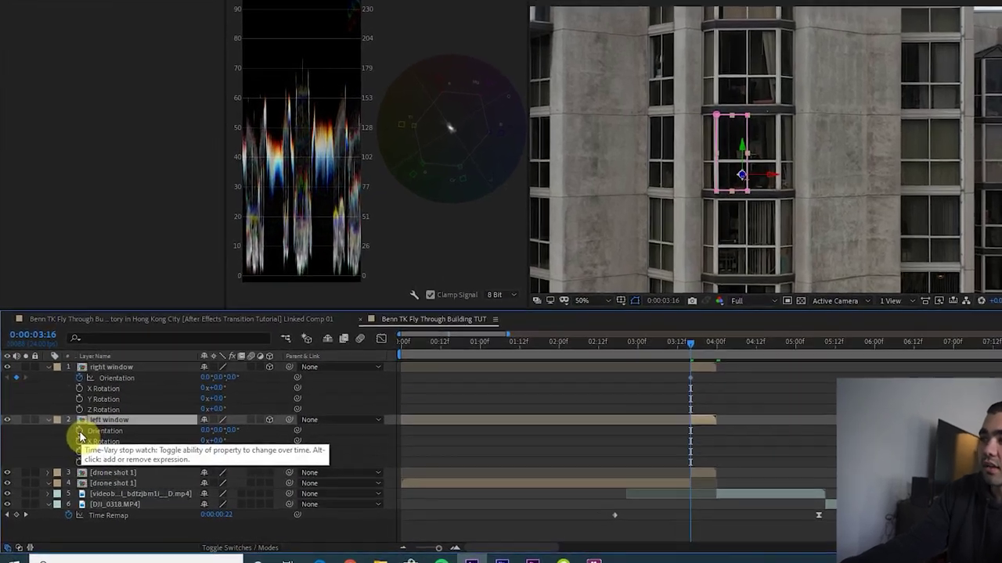
left_click(79, 432)
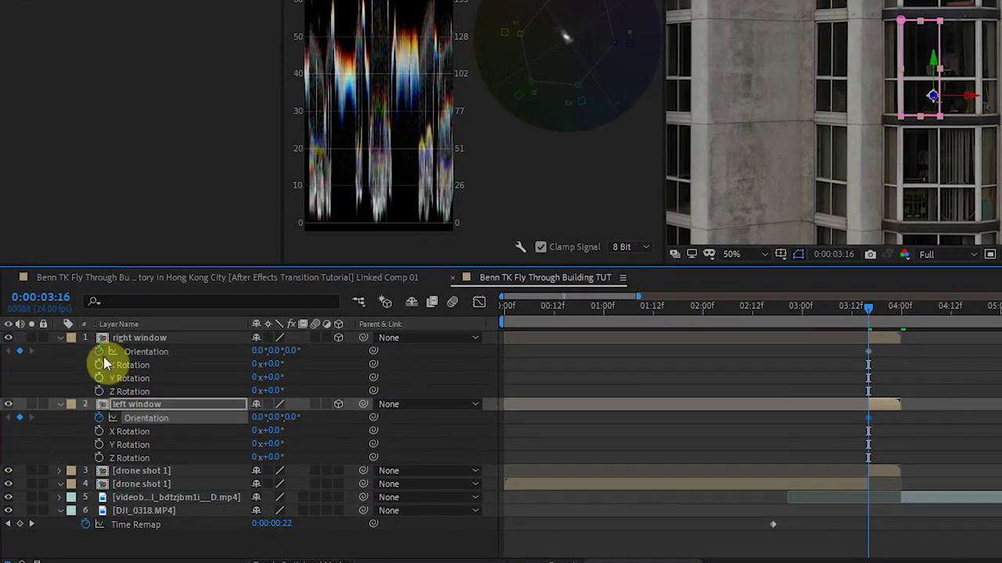
- At 0:00:03:23, set the Y orientation of the right window to 79° and of the left window to 277°
left_click(896, 306)
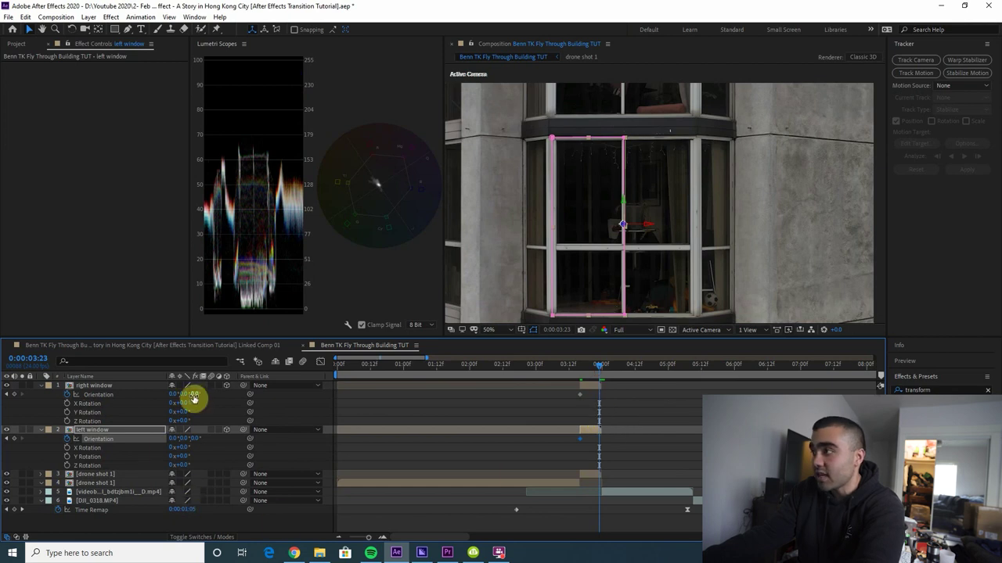
left_click_drag(183, 395, 235, 386)
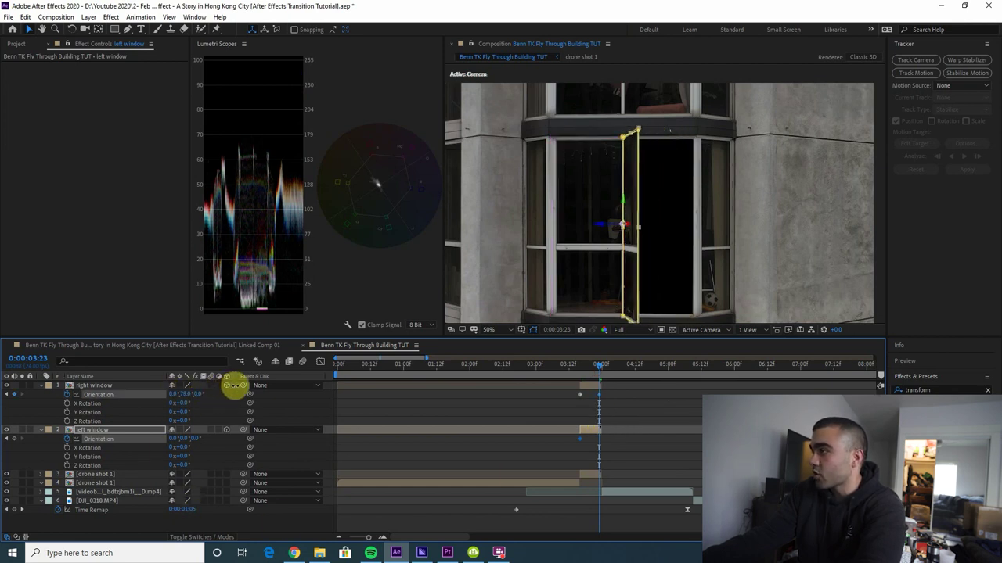
left_click(176, 439)
left_click_drag(182, 436, 114, 462)
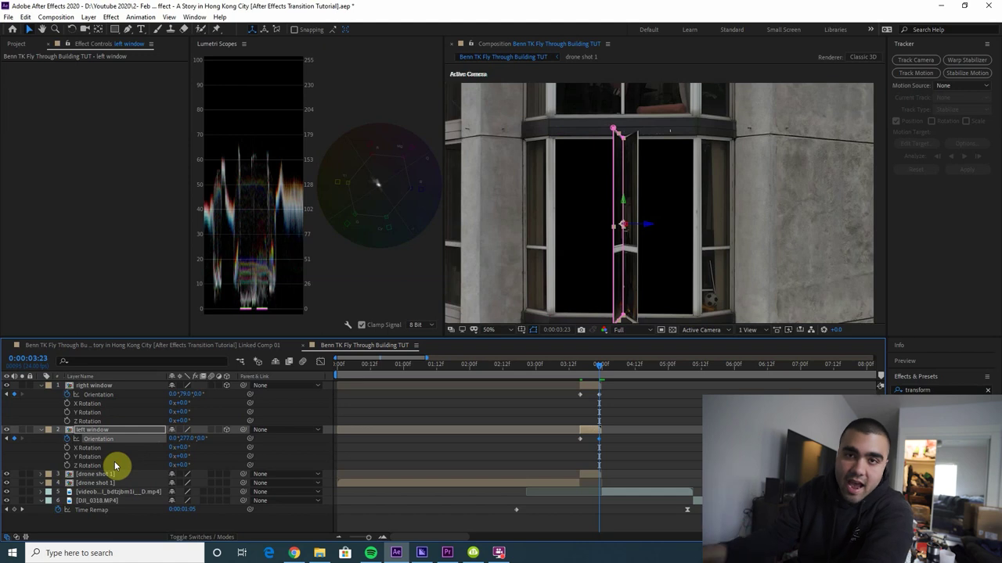
- Add Position keyframes to the left window and right window layers at 0:00:03:16
key("j")
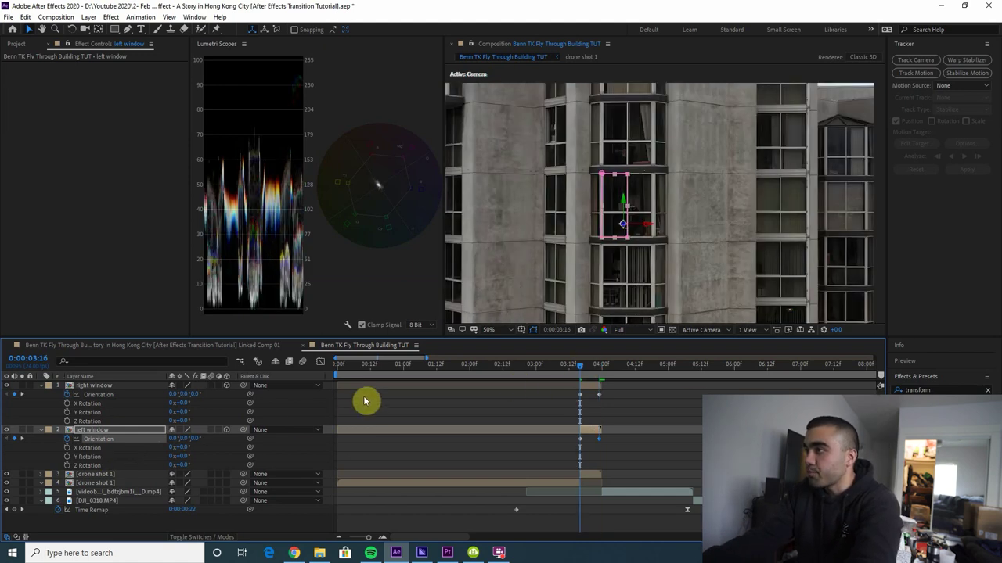
key("p")
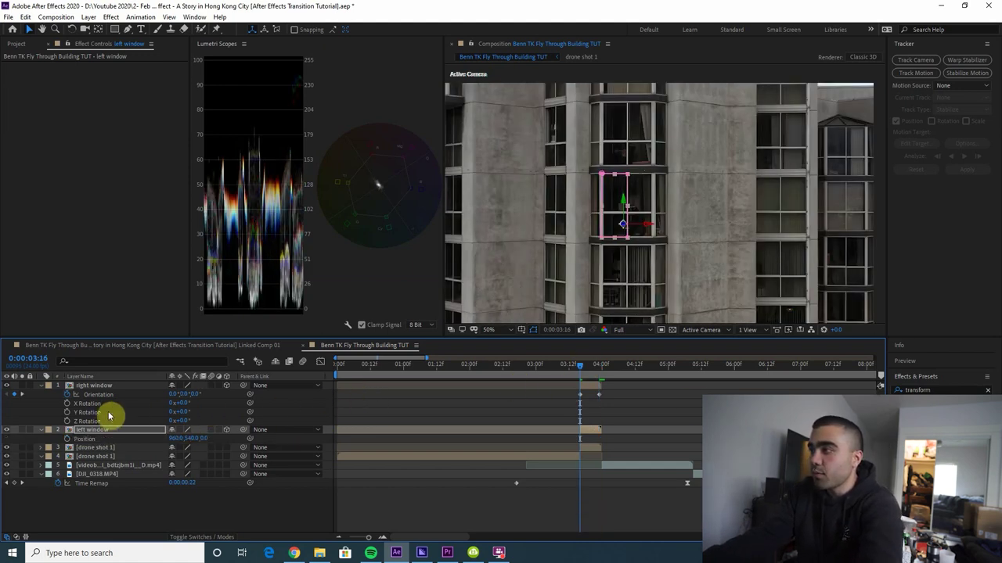
left_click(68, 440)
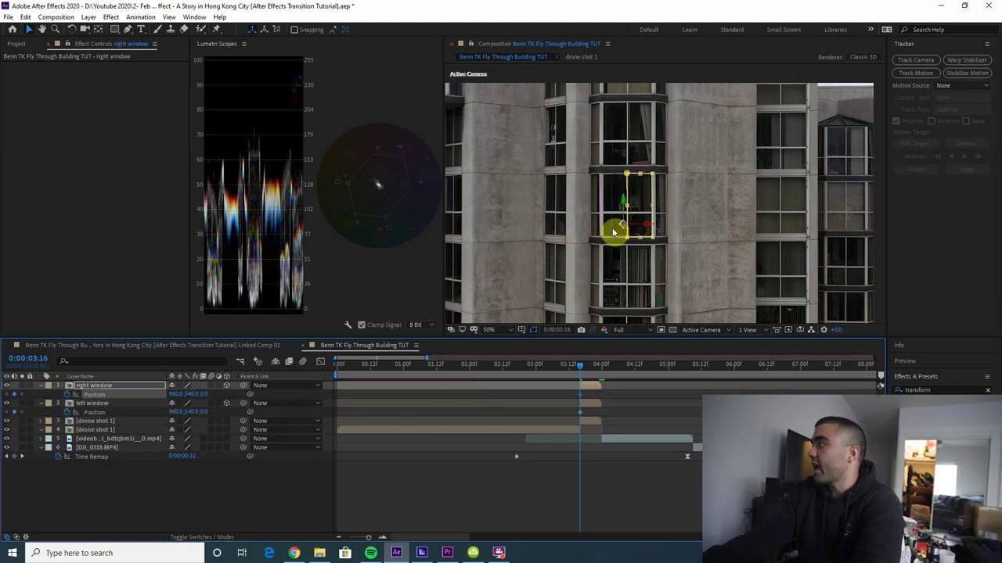
- At 0:00:03:23, set X position to 1151 for right window and 760 for left window, and place both below the upper drone shot 1
scroll(615, 234, "up", 1)
left_click_drag(585, 377, 599, 374)
left_click_drag(179, 395, 101, 409)
left_click_drag(172, 413, 111, 426)
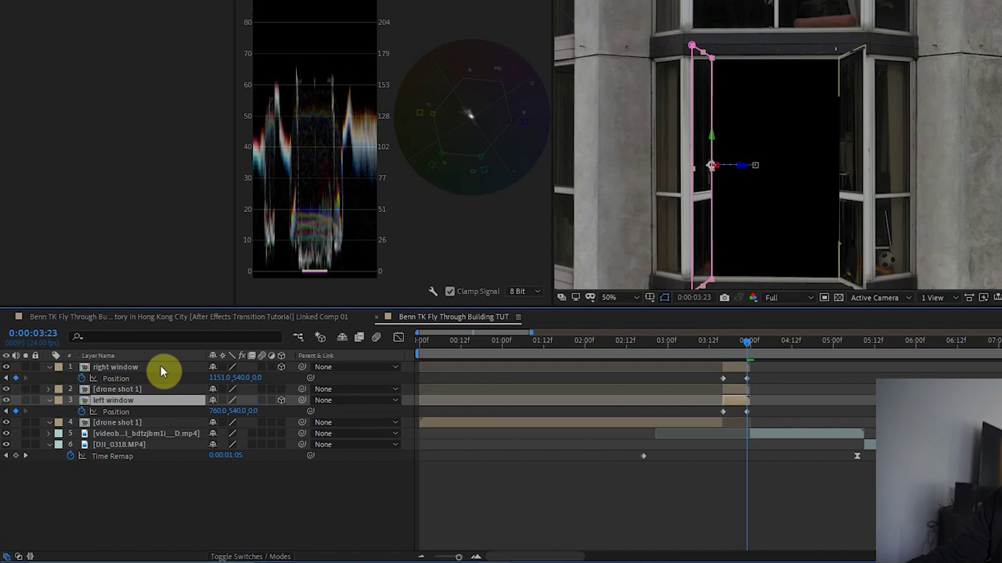
left_click_drag(150, 365, 149, 402)
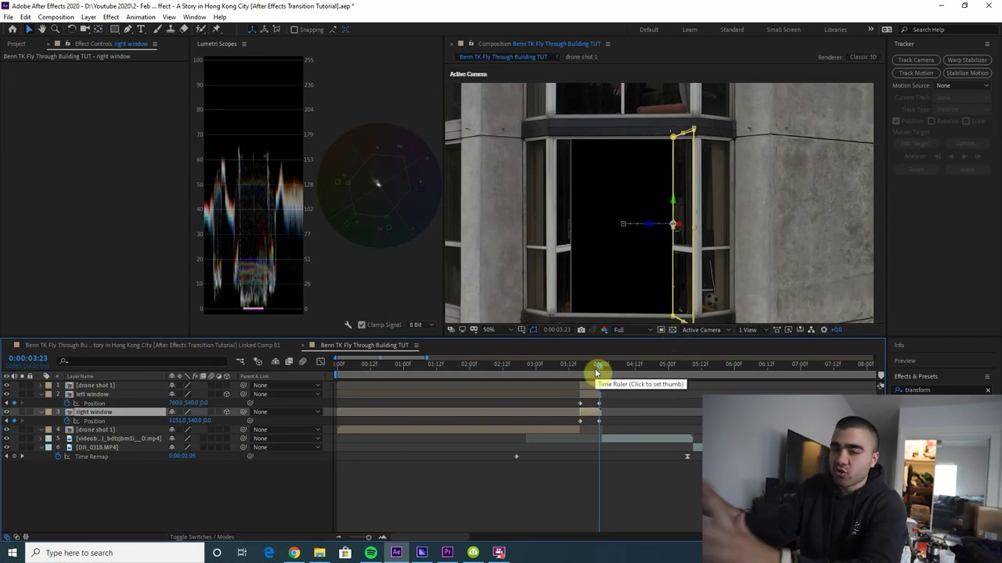
- Adjust the X positions of both window layers frame by frame from 0:00:03:22 back to 0:00:03:19 to match the window frame
key("Page_Up")
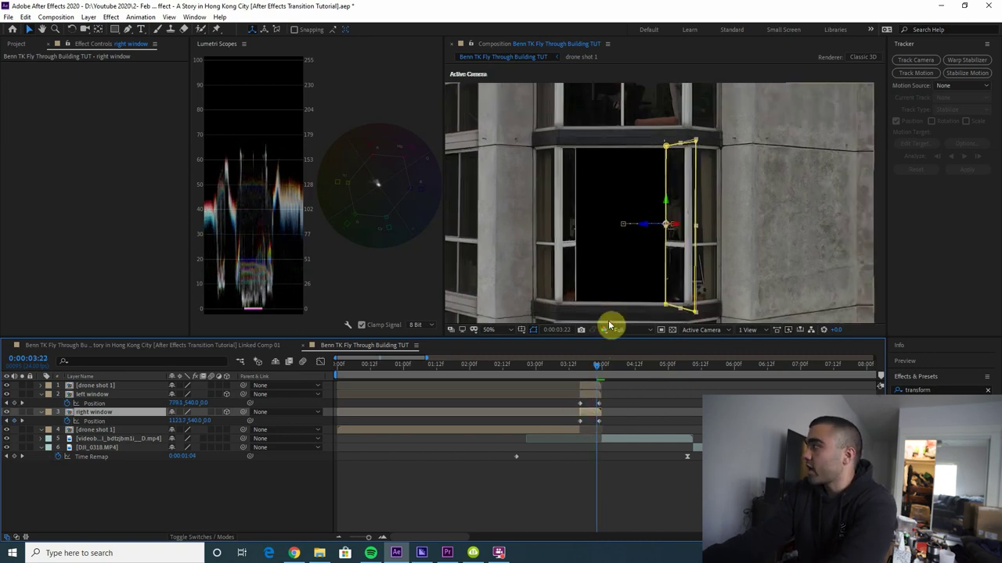
mouse_move(175, 420)
left_mouse_down()
mouse_move(161, 422)
mouse_move(194, 403)
mouse_move(192, 421)
mouse_move(191, 405)
mouse_move(204, 404)
mouse_move(161, 420)
mouse_move(196, 400)
mouse_move(193, 413)
mouse_move(164, 420)
mouse_move(178, 403)
mouse_move(161, 418)
mouse_move(168, 425)
left_mouse_up()
key("Page_Up")
key("Page_Up")
key("Page_Up")
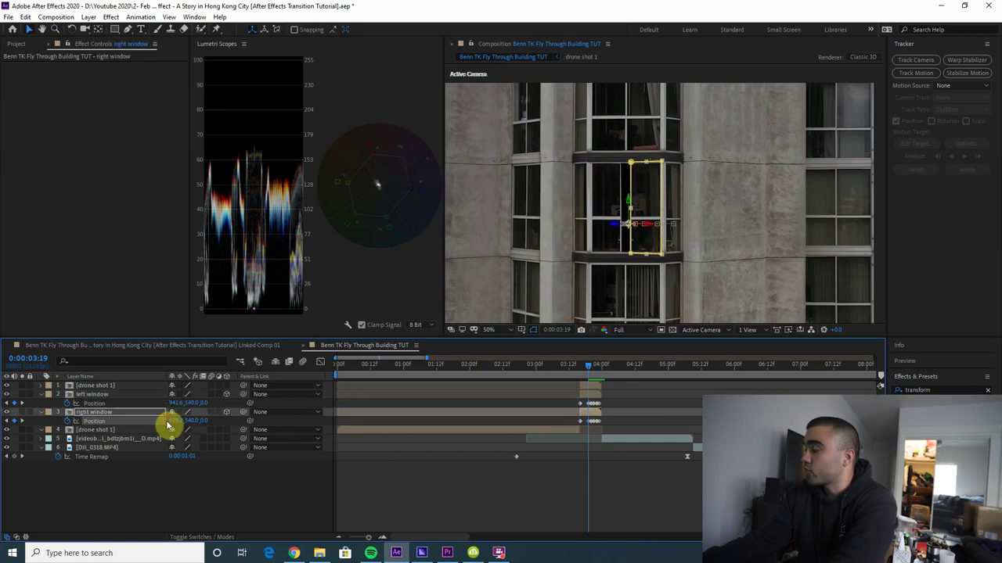
- Fine-tune the left and right window positions on the frames between 0:00:03:19 and 0:00:03:16
key("Page_Up")
mouse_move(181, 403)
left_mouse_down()
mouse_move(196, 411)
mouse_move(180, 420)
mouse_move(190, 410)
left_mouse_up()
key("Page_Up")
left_click_drag(188, 420, 183, 418)
left_click_drag(587, 367, 579, 368)
left_click_drag(178, 403, 172, 411)
left_click_drag(554, 374, 568, 370)
- Set Mask Feather to 25 pixels on the left window and right window masks and preview the opening
left_click(114, 405)
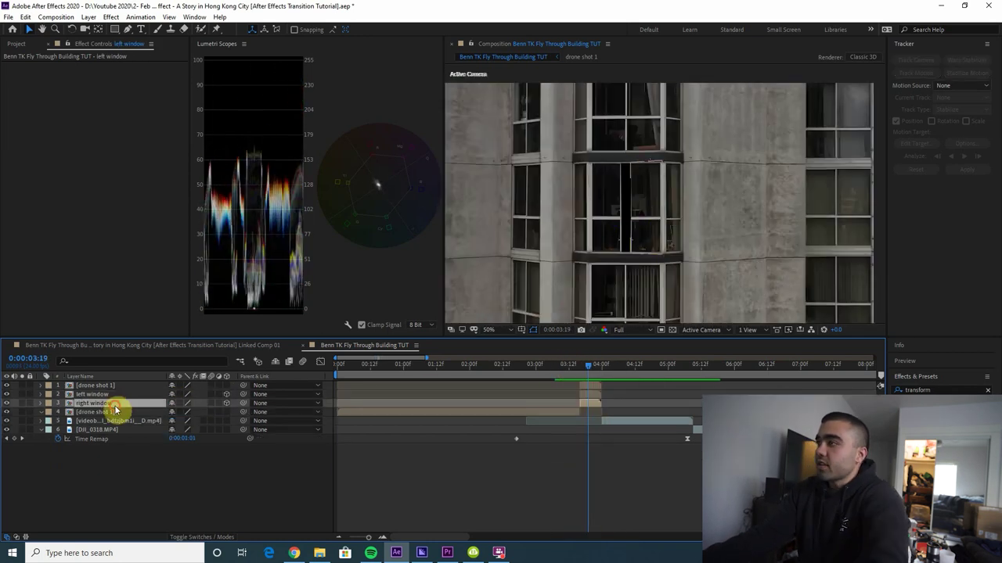
left_click(110, 395, "shift")
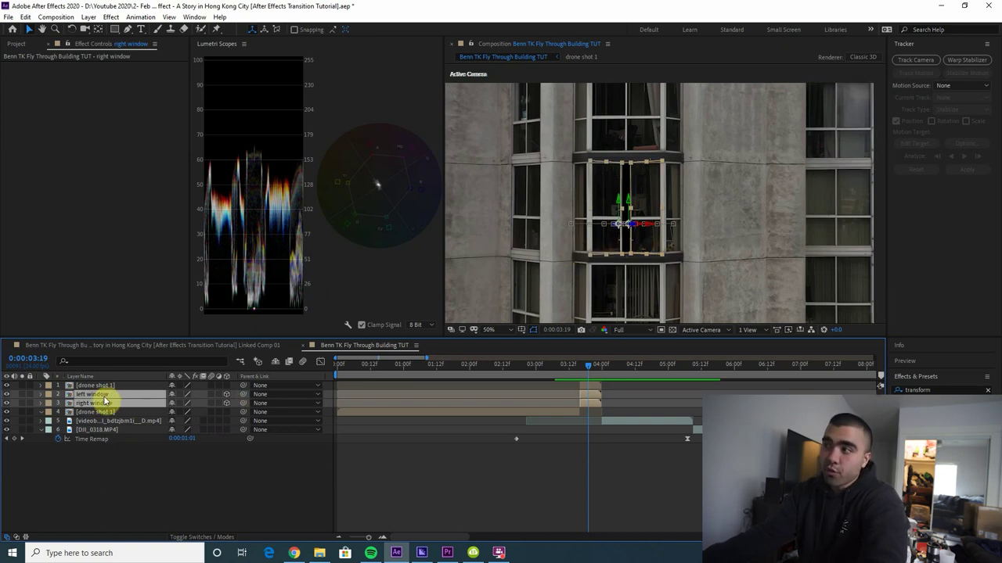
key("f")
key("Return")
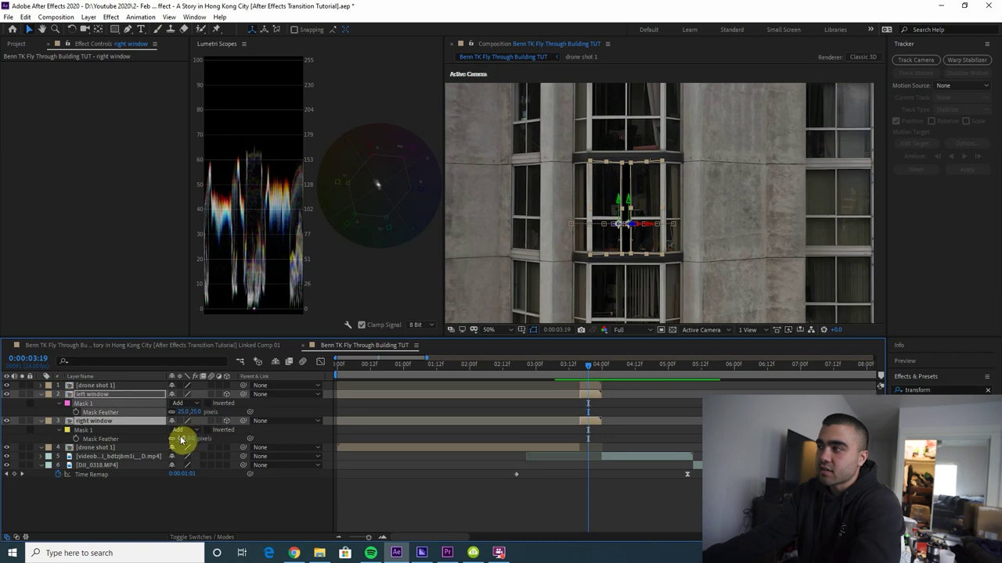
key("Return")
left_click_drag(617, 366, 565, 372)
key("space")
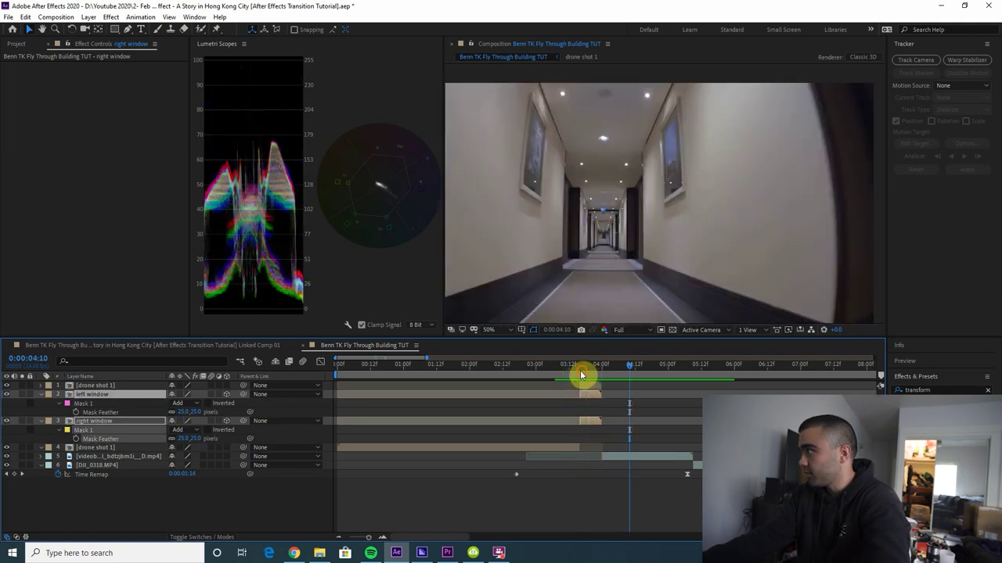
- Slide the hallway clip earlier to start at 0:00:03:16 and preview the move through the window to the picture at the hallway's end
left_click(595, 368)
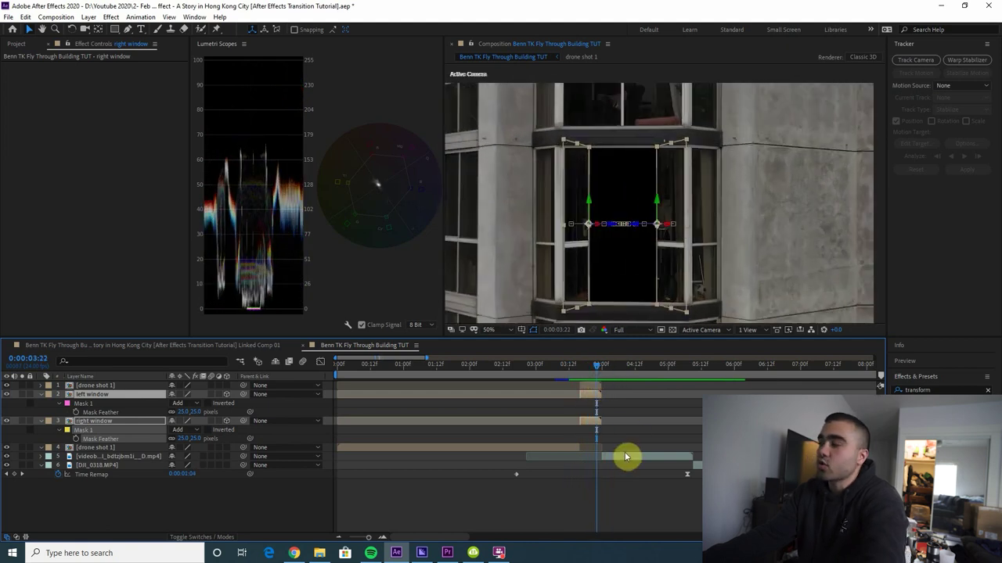
left_click_drag(626, 458, 606, 458)
left_click_drag(576, 371, 569, 373)
key("space")
key("space")
left_click(572, 366)
key("space")
left_click_drag(574, 367, 655, 373)
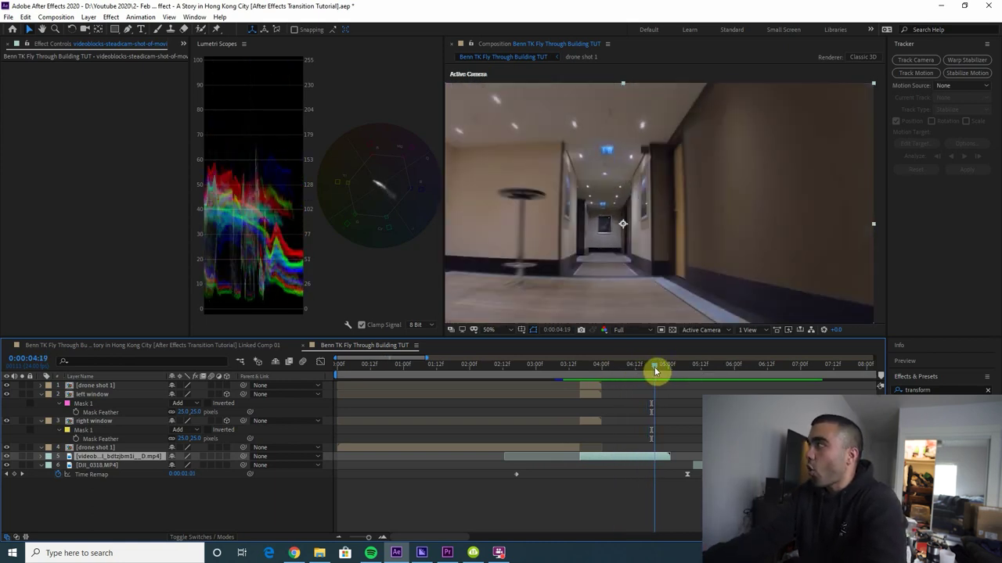
scroll(606, 227, "up", 2)
key("space")
left_click_drag(563, 273, 687, 233)
scroll(663, 212, "up", 1)
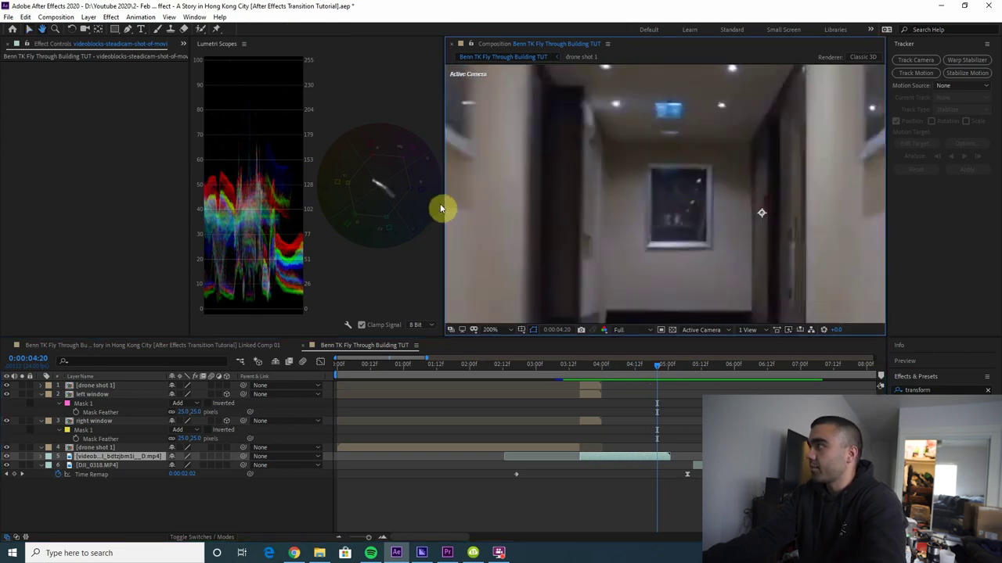
- Switch the workspace layout to Default
left_click(194, 16)
mouse_move(235, 29)
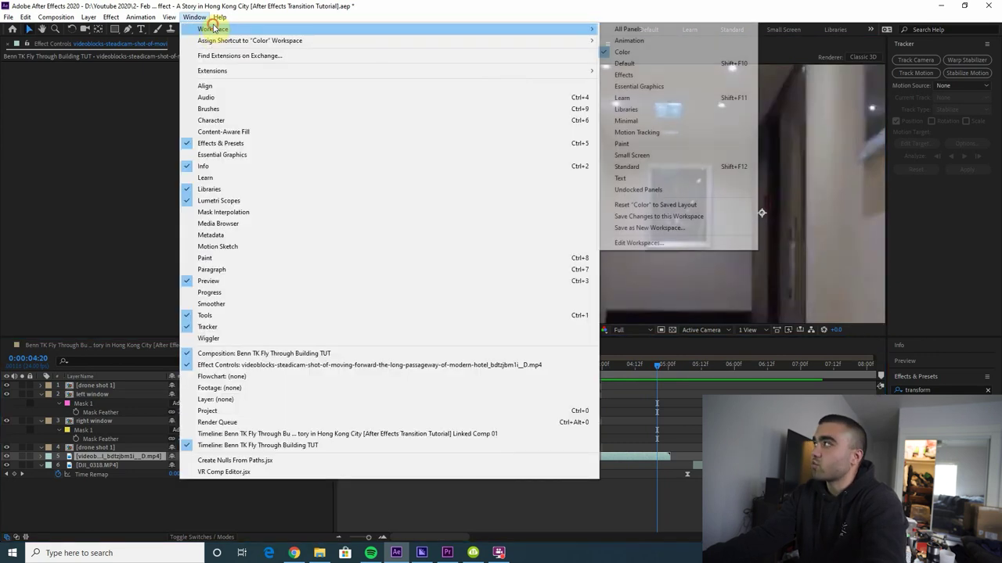
left_click(621, 75)
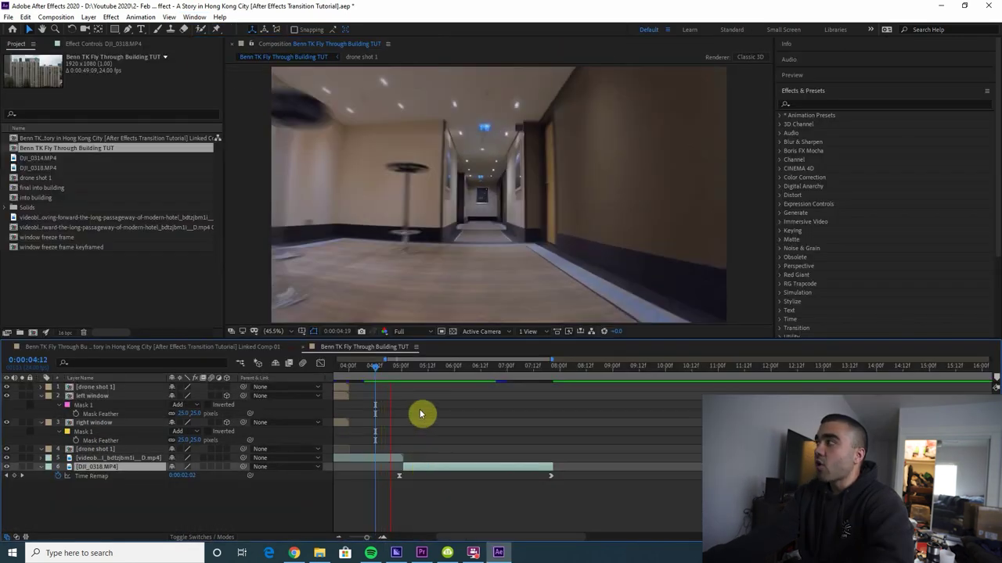
left_click_drag(467, 539, 436, 543)
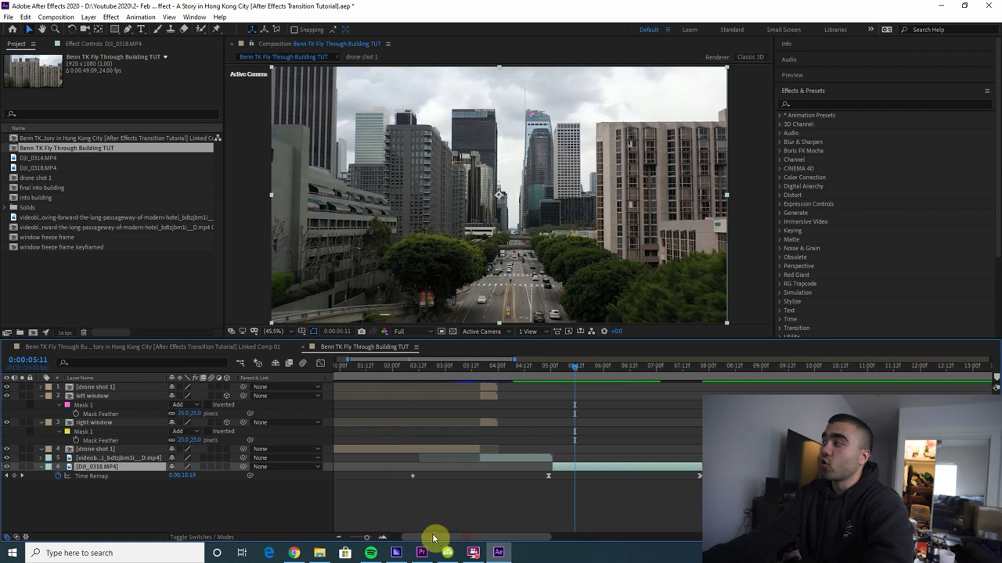
- Duplicate the hallway passageway video layer and rename the lower copy hallway
left_click_drag(530, 373, 508, 373)
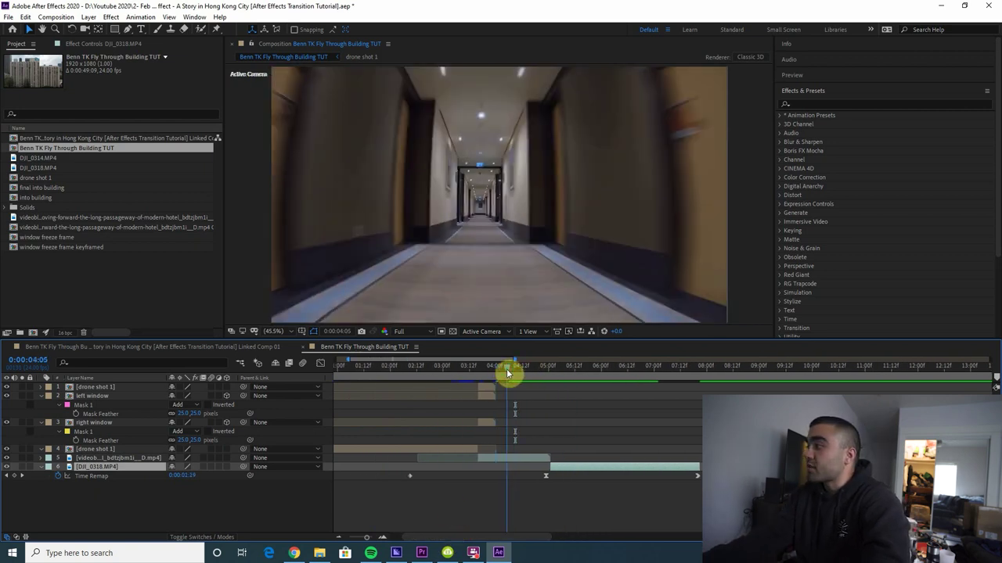
left_click(515, 461)
key("ctrl+d")
right_click(120, 466)
left_click(128, 457)
type("hal")
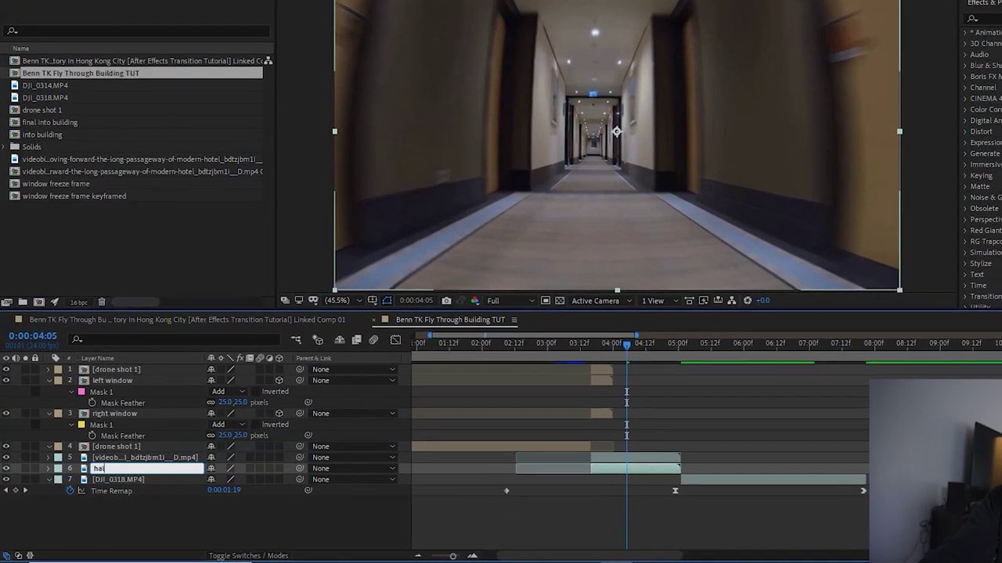
type("llway")
- Rename the upper copy of the passageway video layer window
right_click(138, 466)
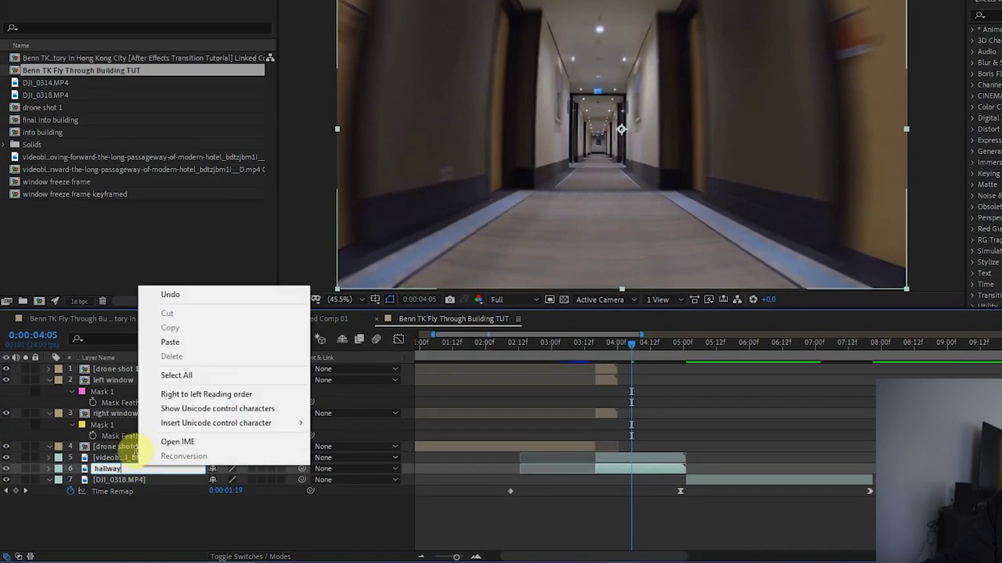
left_click(134, 458)
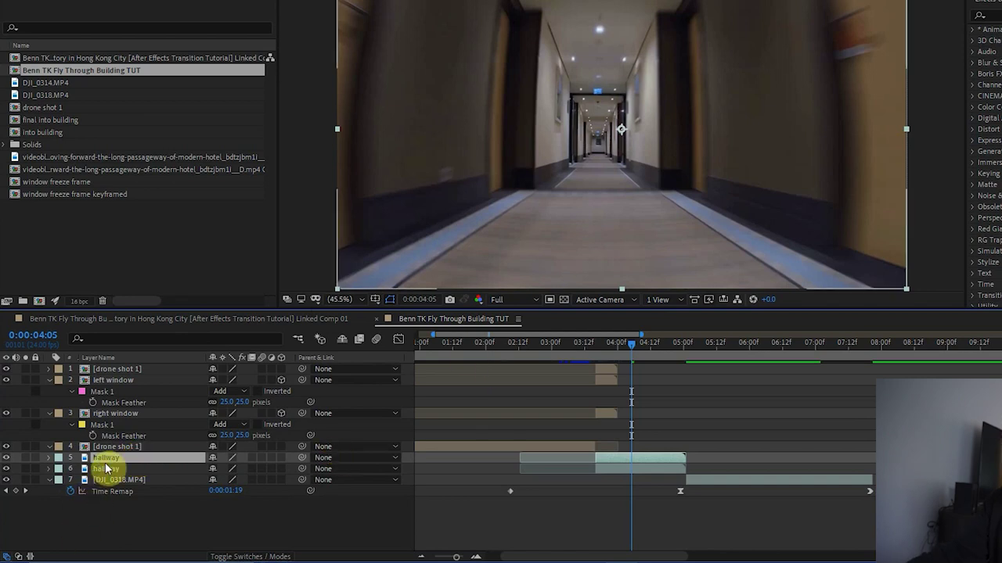
right_click(107, 465)
left_click(130, 457)
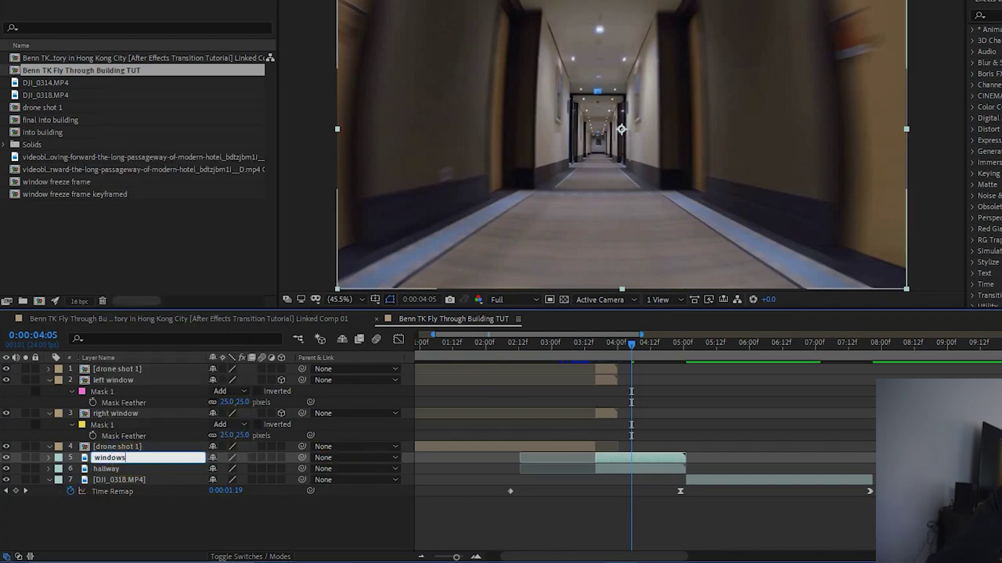
key("Return")
- At 0:00:05:00, draw a four-point mask on the window layer around the inside of the picture frame at the hallway's end
left_click_drag(664, 358, 684, 358)
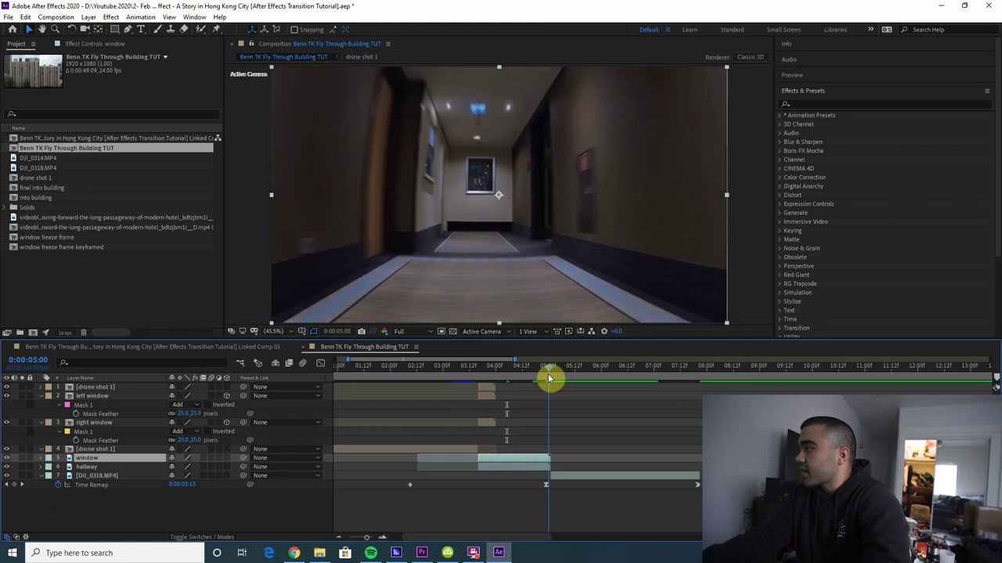
scroll(472, 195, "up", 2)
left_click_drag(467, 142, 481, 229)
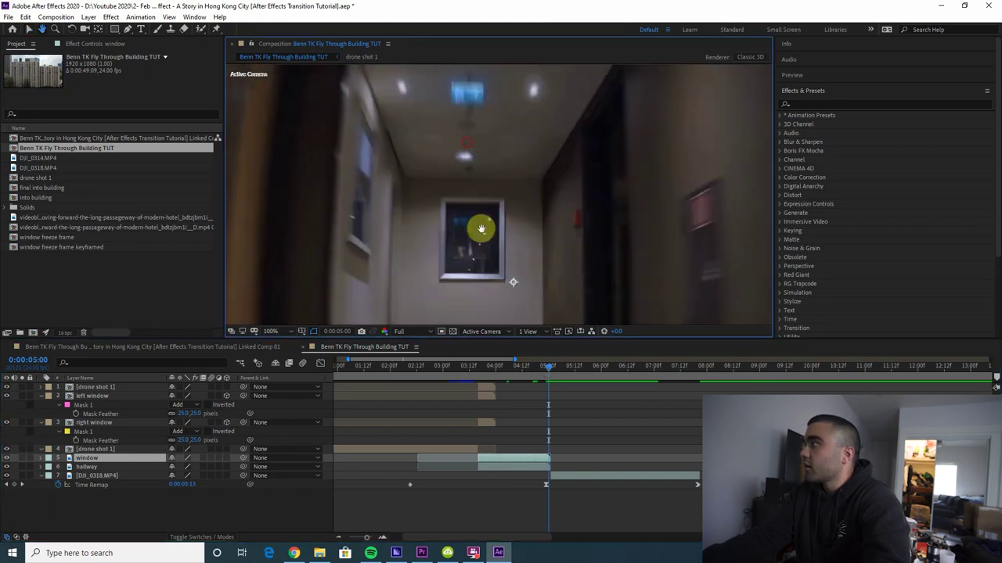
scroll(462, 224, "up", 1)
scroll(537, 197, "up", 1)
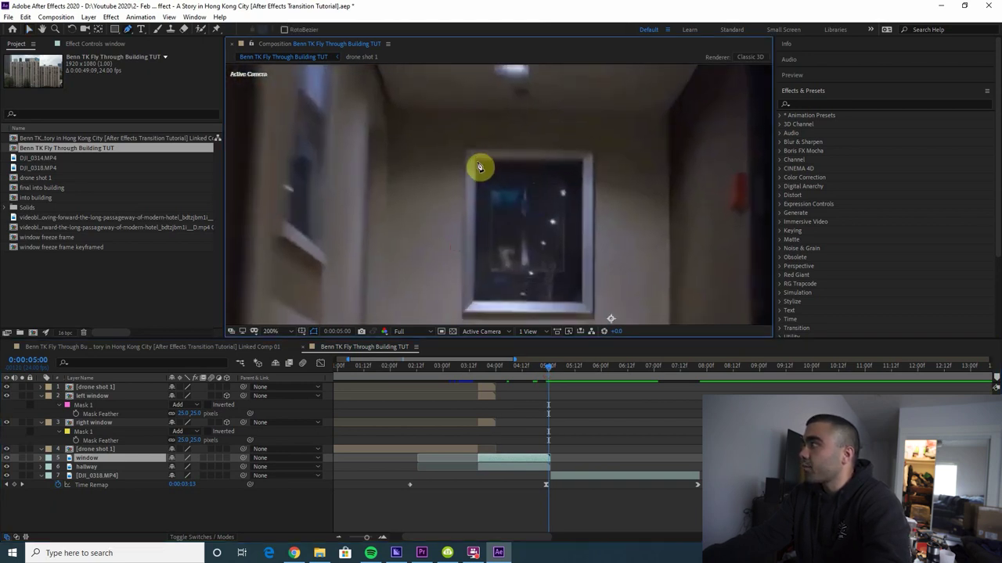
left_click(581, 161)
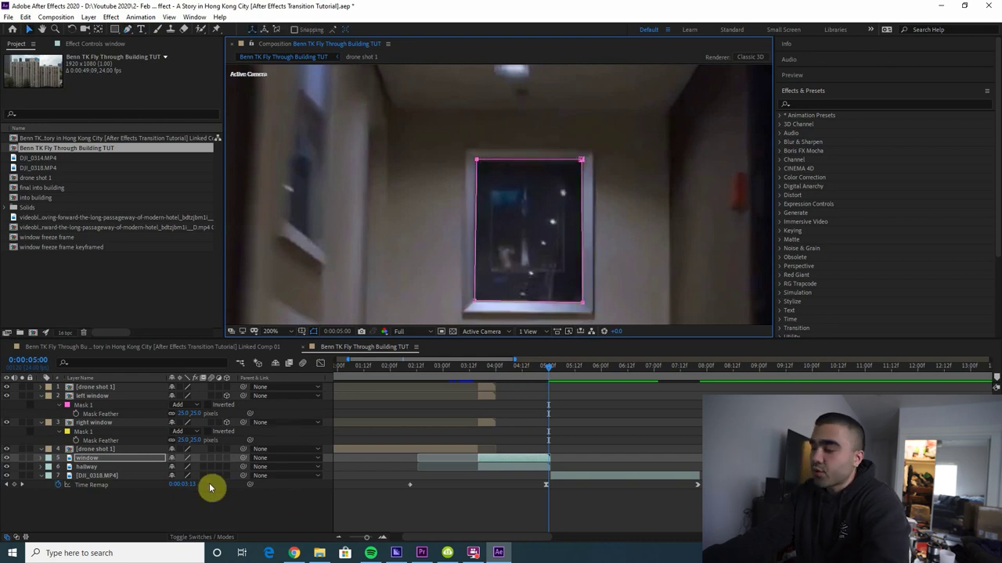
- Track the window layer's mask one frame backward to 0:00:04:23 and realign its corners with the picture
key("m")
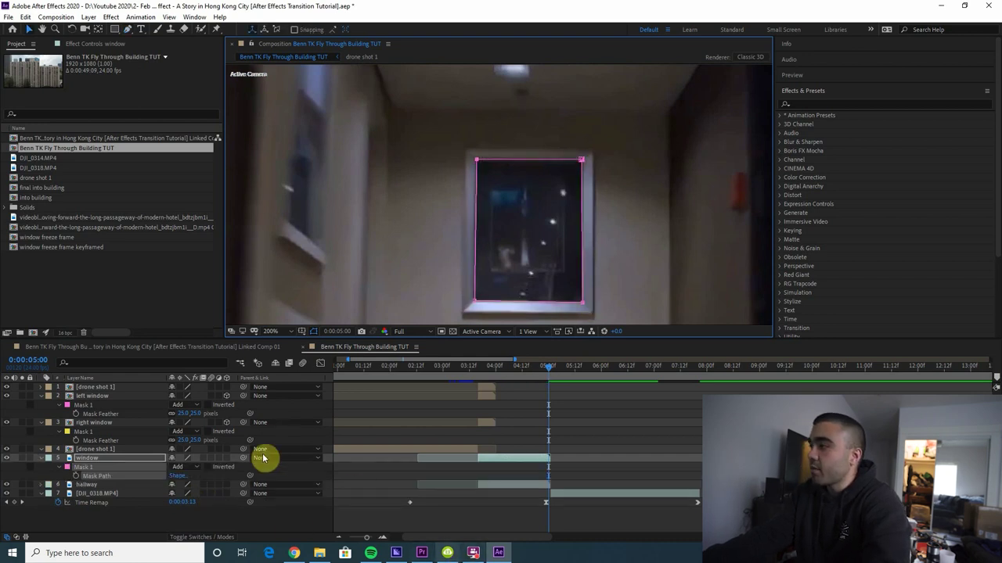
right_click(98, 469)
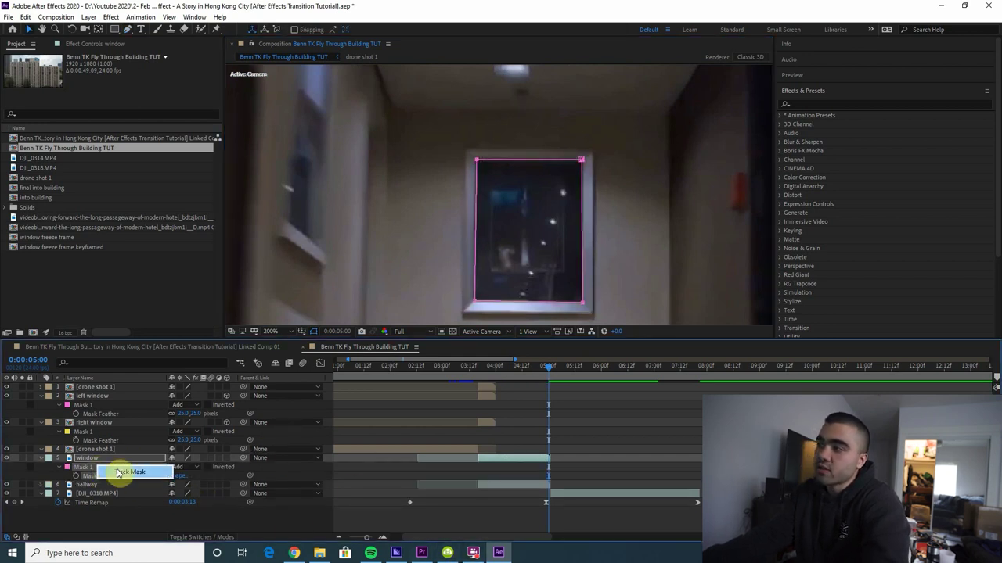
left_click(117, 472)
left_click(813, 171)
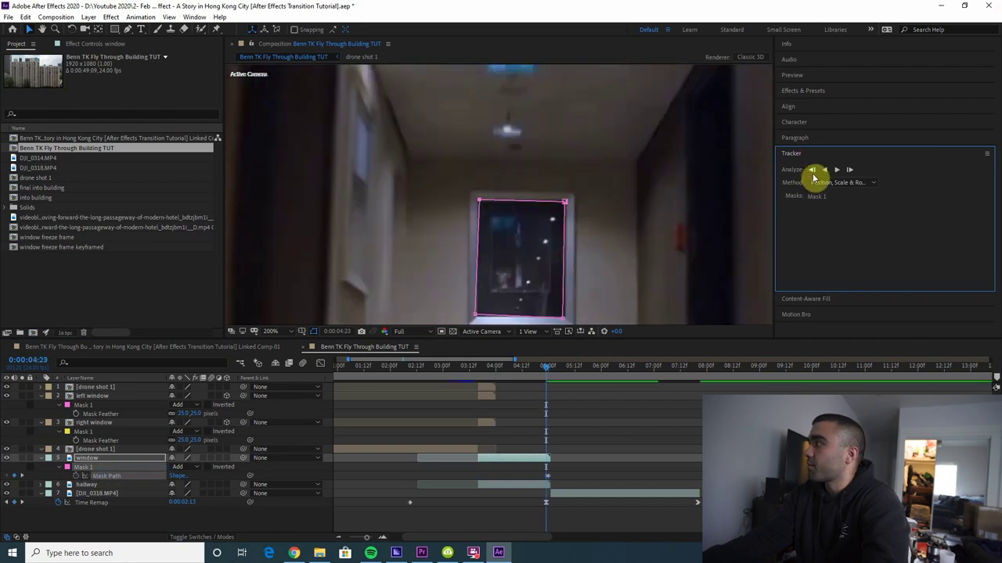
left_click_drag(569, 323, 553, 260)
left_click_drag(462, 258, 465, 260)
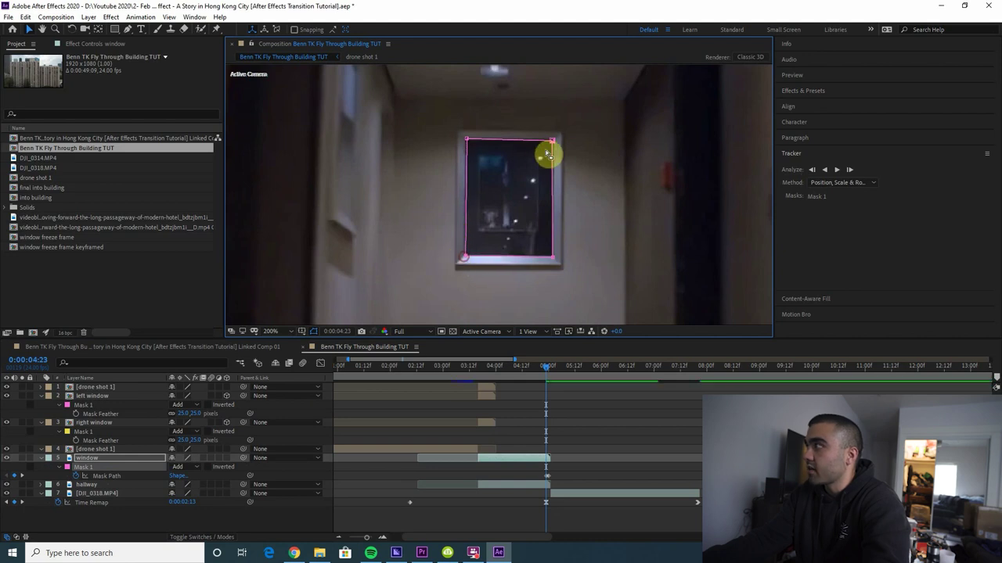
- Track the mask back to 0:00:04:22 and straighten its two lower corners and upper-left corner on the picture
left_click(811, 169)
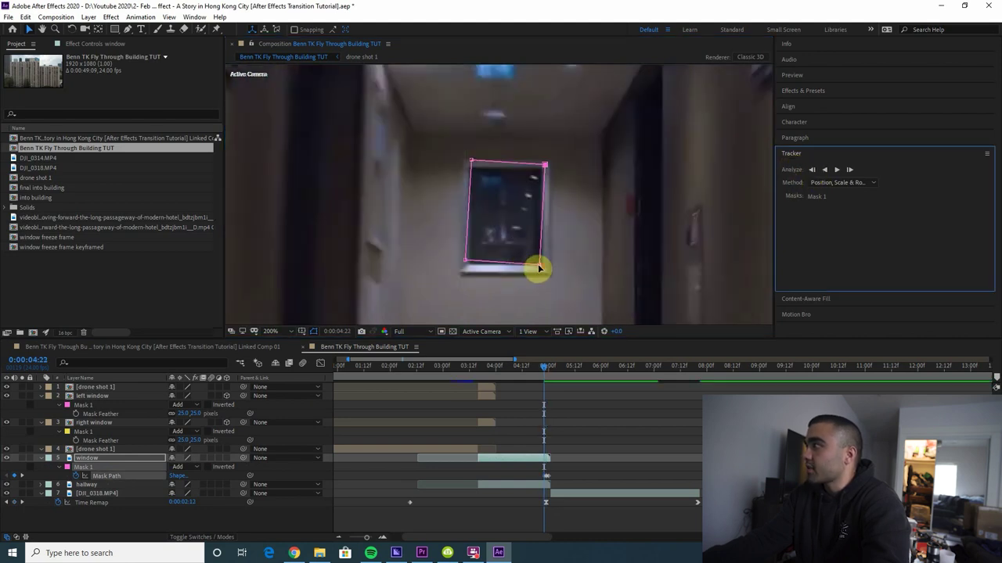
left_click_drag(538, 265, 542, 265)
left_click_drag(465, 259, 470, 265)
left_click_drag(471, 159, 471, 167)
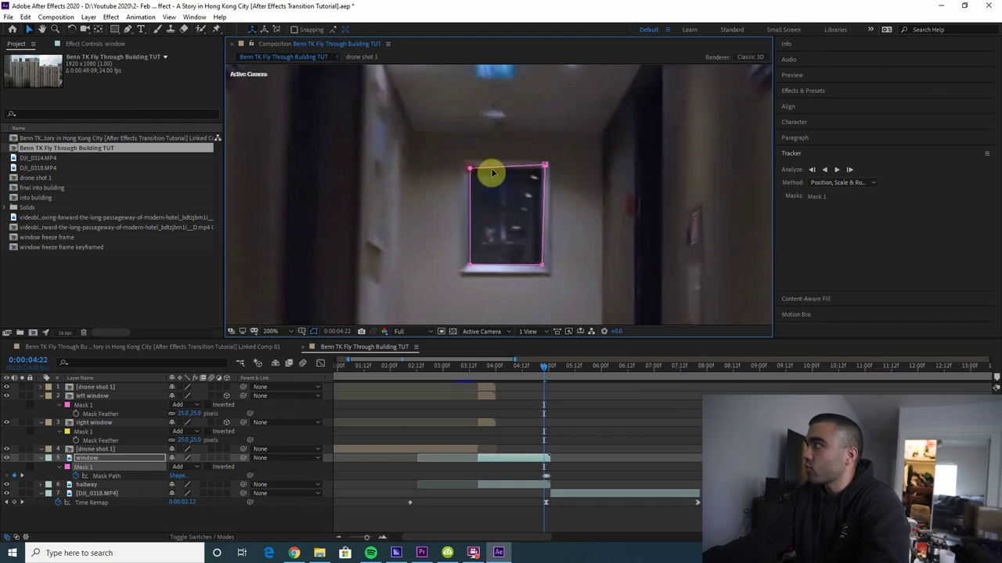
- Continue tracking the window mask backward through the hallway clip, correcting its corners on the frames where it drifts
left_click(824, 170)
left_click_drag(546, 296, 547, 299)
left_click(812, 169)
scroll(516, 258, "up", 1)
key("Page_Up")
left_click_drag(521, 101, 517, 129)
left_click_drag(439, 100, 446, 133)
key("Page_Up")
left_click_drag(440, 217, 445, 224)
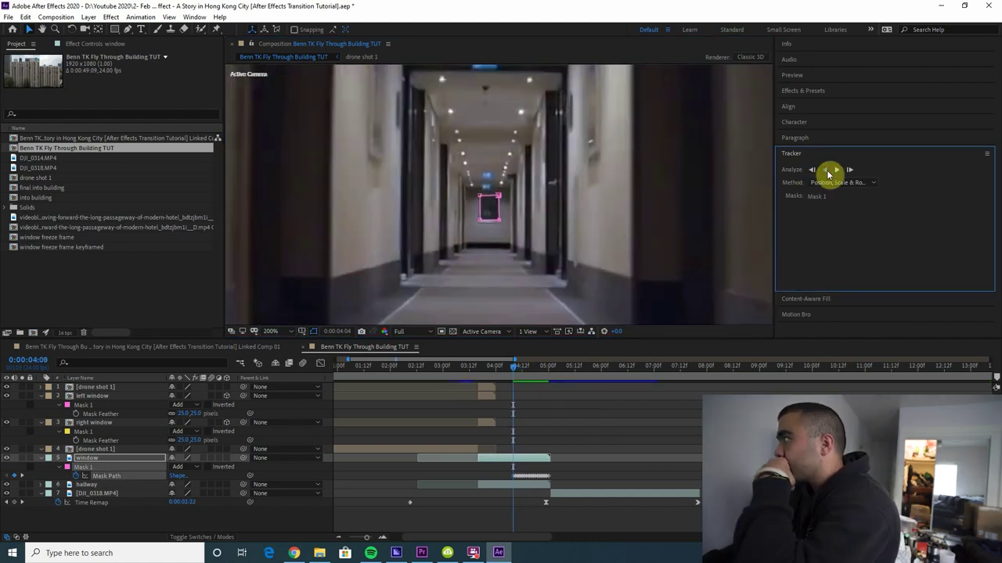
- Step through the tracked window mask frame by frame from 0:00:04:00 and refine its fit around the picture near 0:00:04:07
scroll(532, 190, "up", 3)
scroll(524, 277, "down", 2)
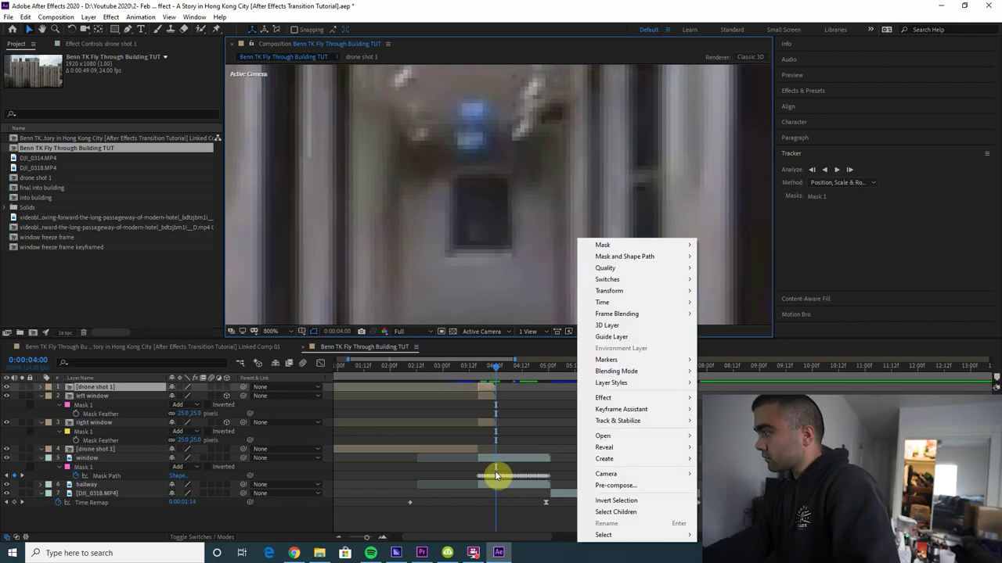
left_click(495, 475)
key("Page_Down")
key("Page_Down")
key("Page_Down")
key("Page_Down")
key("Page_Down")
key("Page_Down")
left_click(849, 169)
left_click(435, 142)
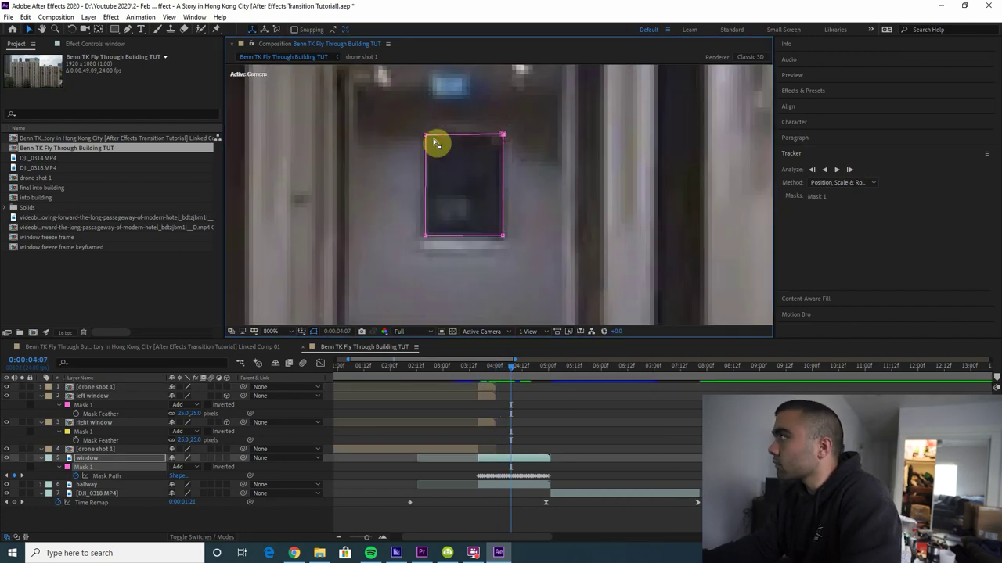
key("Page_Down")
key("Page_Down")
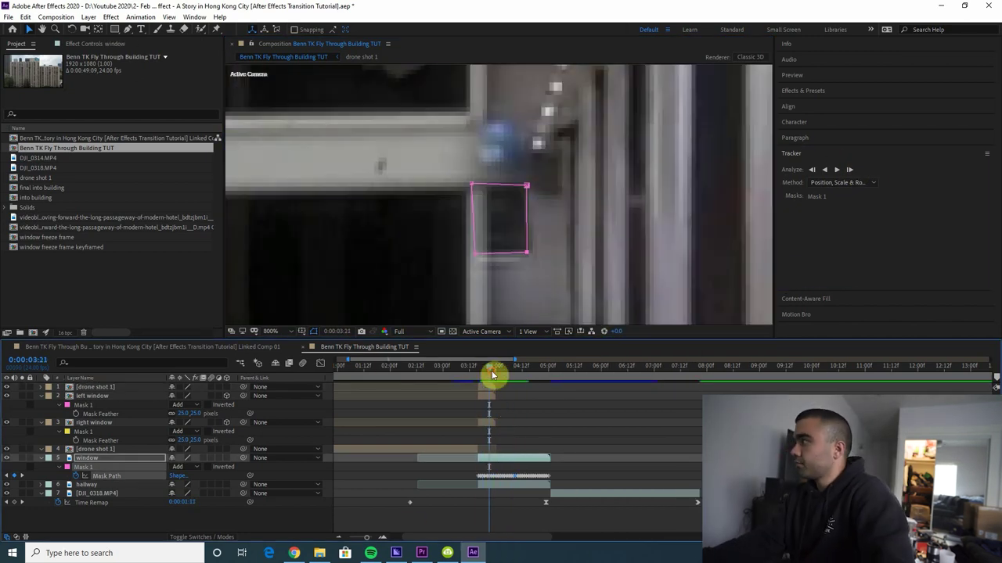
- Set the window layer's mask mode to Subtract and preview the hallway move
key("shift+/")
left_click_drag(492, 376, 548, 379)
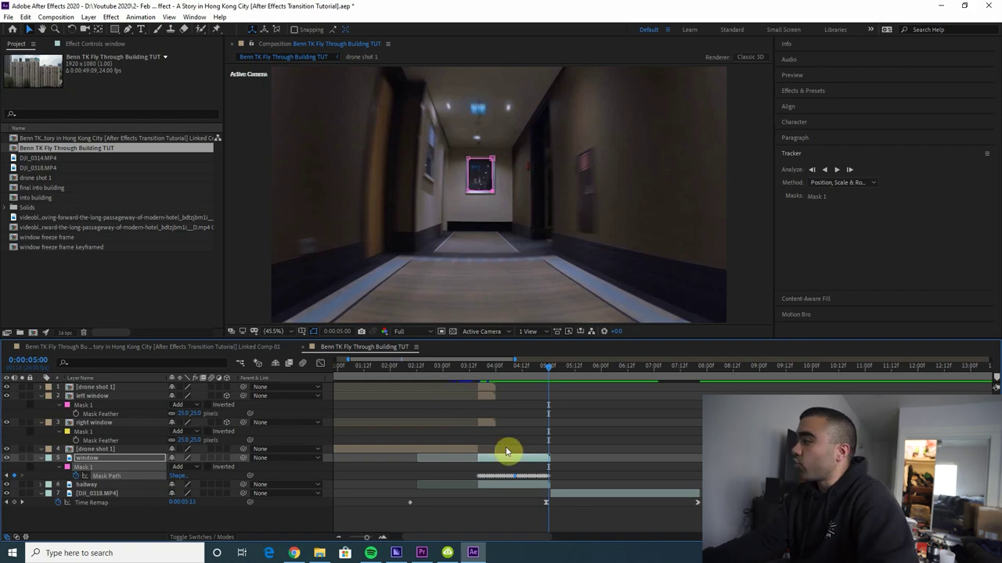
left_click(186, 472)
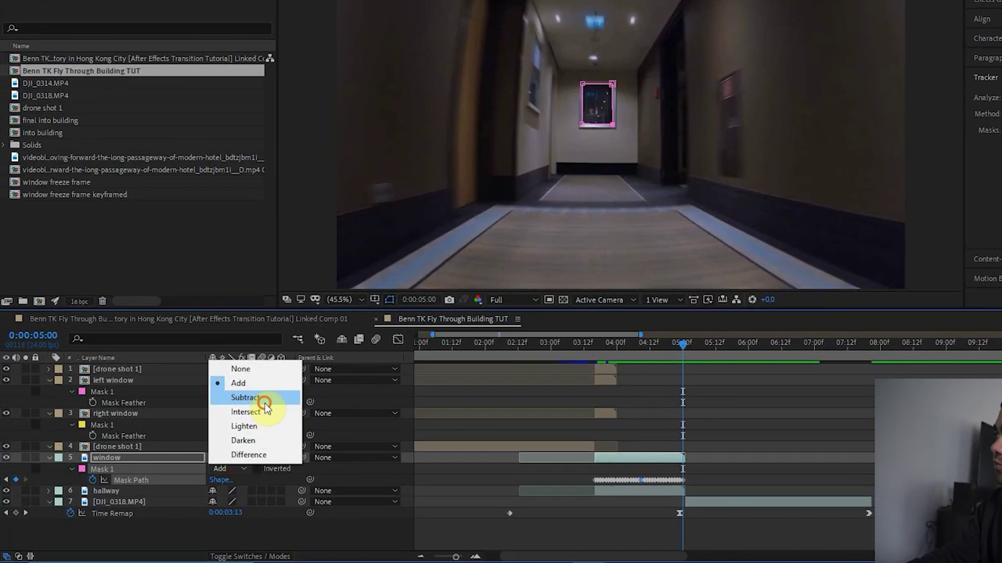
left_click(213, 413)
left_click(582, 343)
key("space")
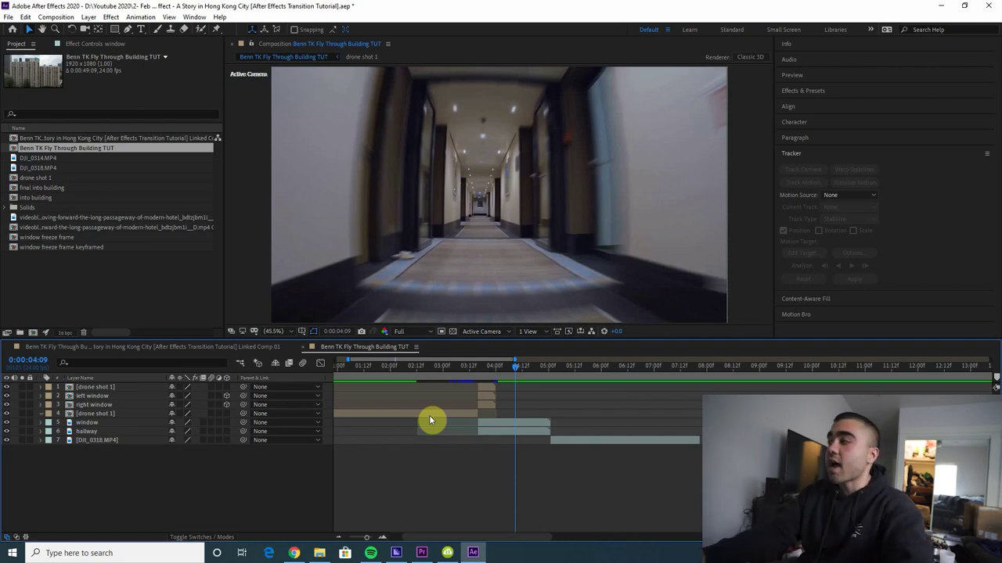
- Create a 1920 x 1080 px solid layer named White Solid
right_click(135, 479)
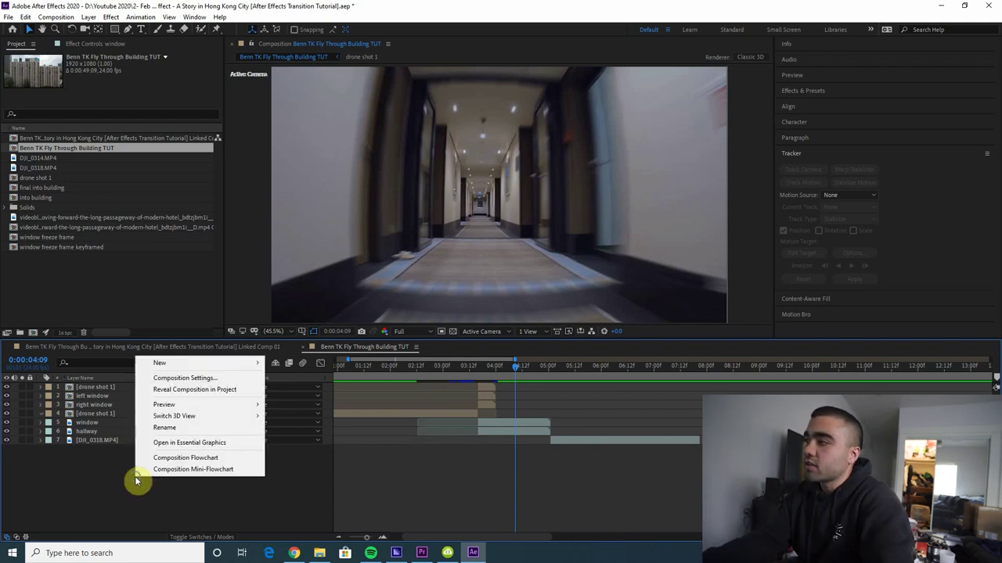
right_click(92, 503)
right_click(83, 464)
left_click(136, 350)
mouse_move(135, 349)
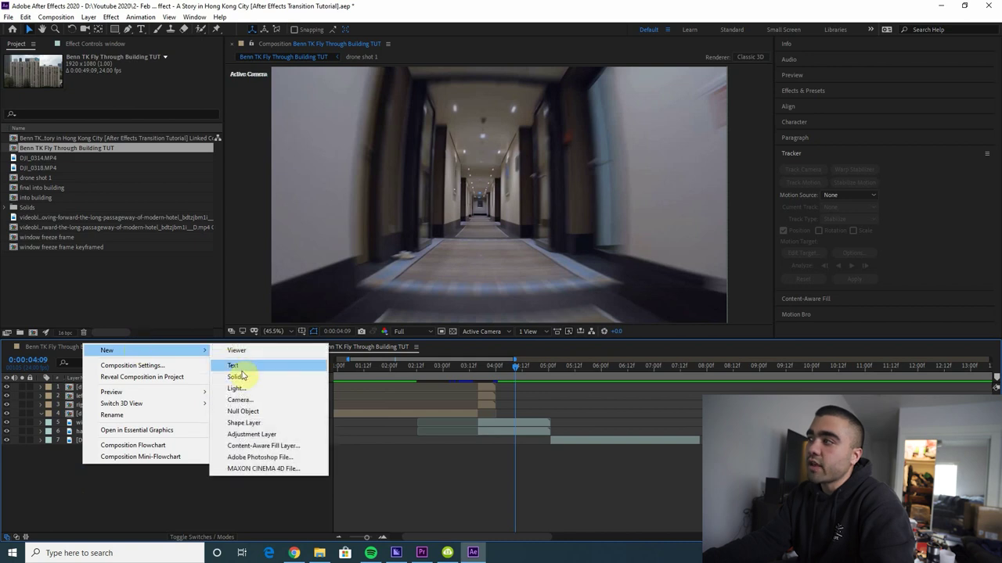
left_click(244, 381)
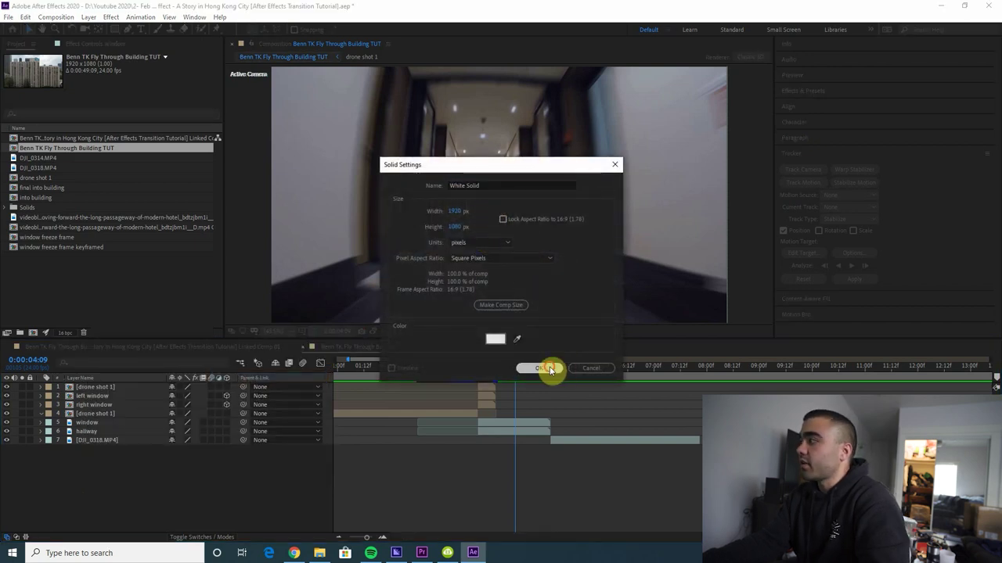
left_click(549, 369)
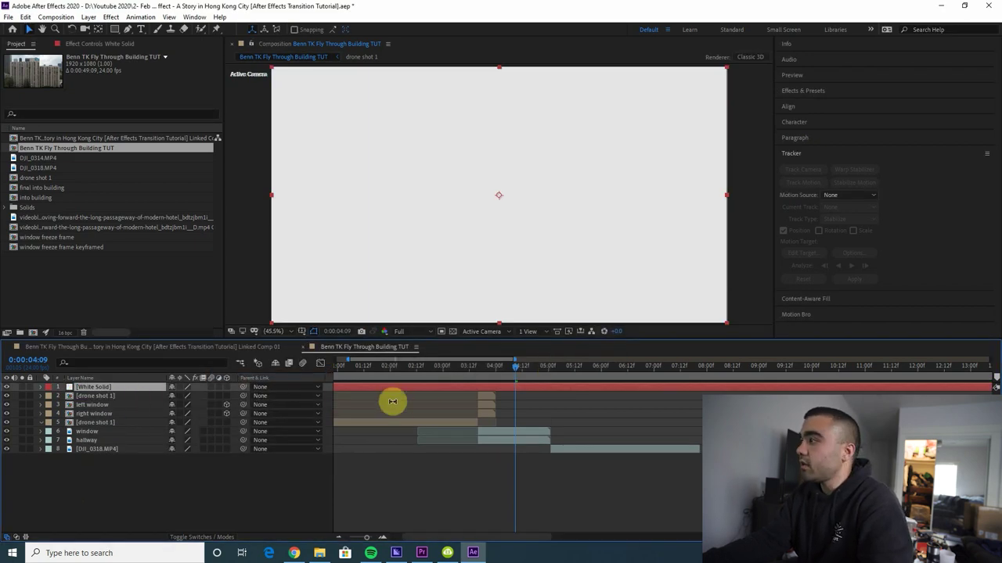
- Trim the white solid to start at 0:00:03:16 and end at 0:00:05:00
left_click(480, 377)
key("alt+bracketleft")
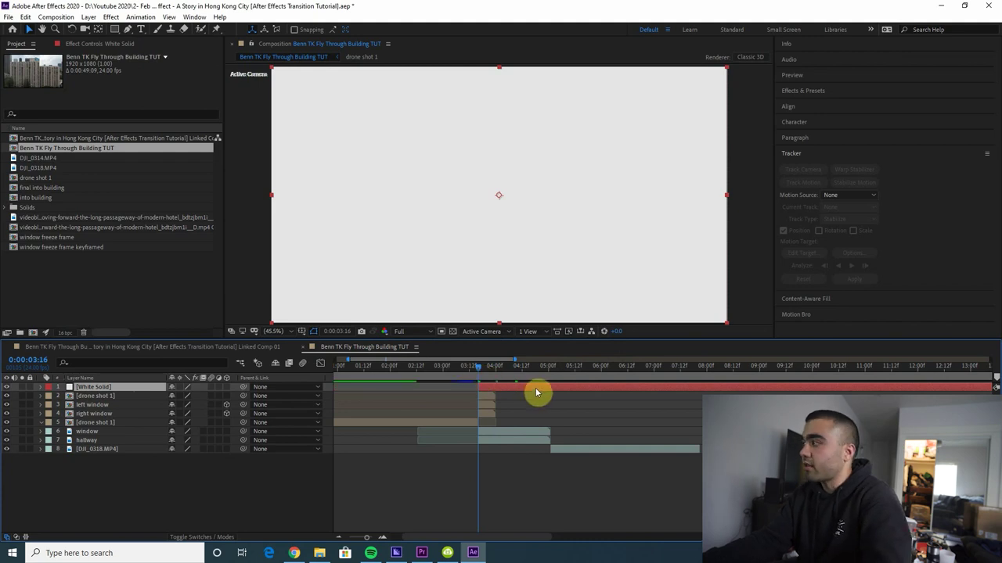
key("alt+bracketright")
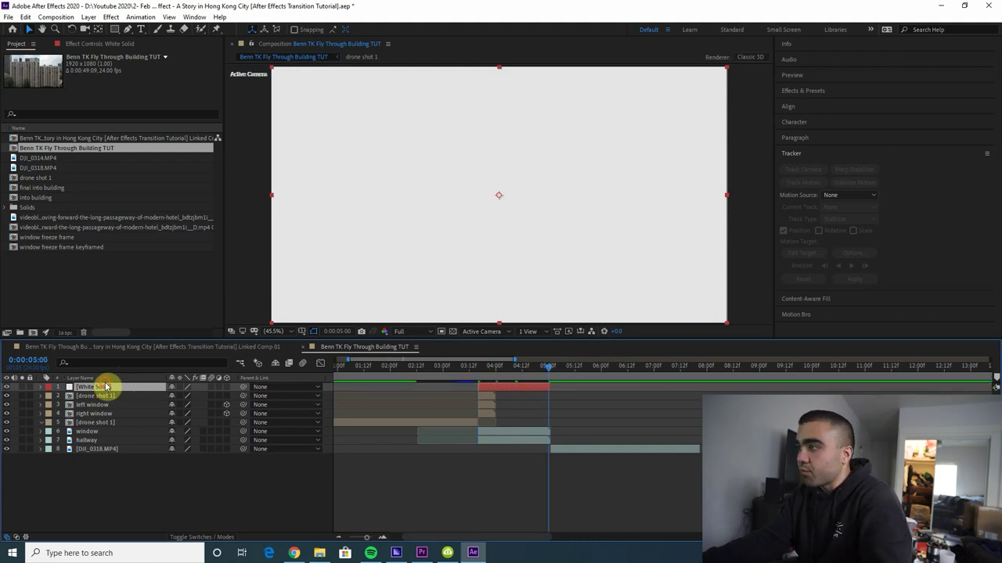
- Move the white solid between the window and hallway layers and preview the white picture opening
left_click_drag(106, 399, 103, 438)
key("space")
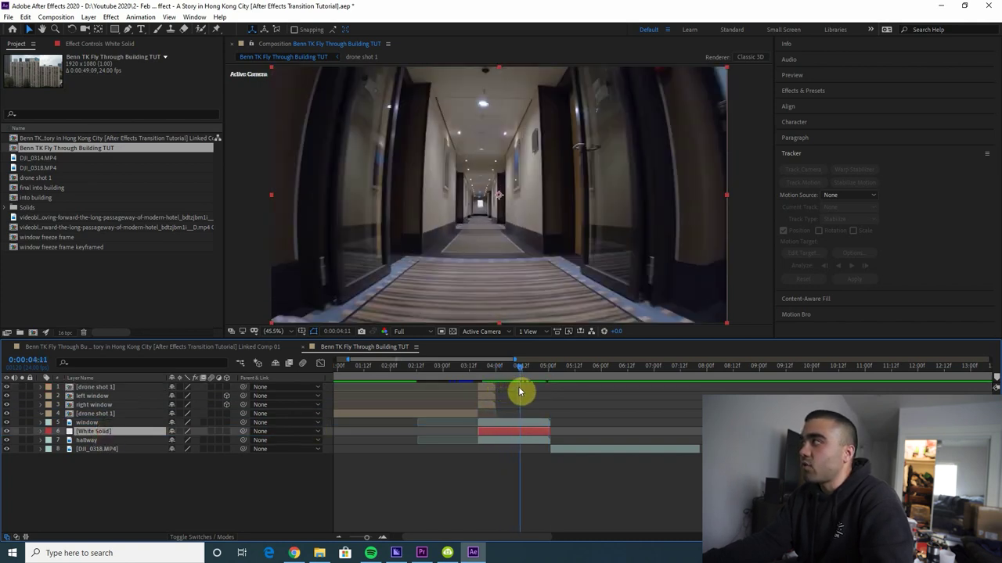
key("space")
left_click_drag(548, 396, 536, 402)
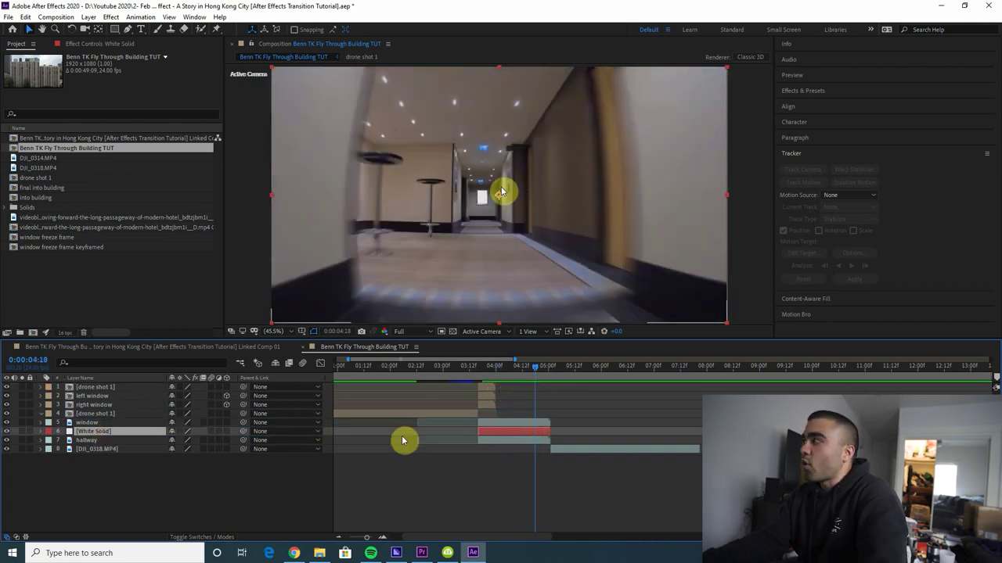
scroll(494, 185, "up", 1)
- Lower the white solid's opacity slightly at 0:00:05:00 and add an opacity keyframe there
left_click_drag(538, 371, 548, 368)
key("t")
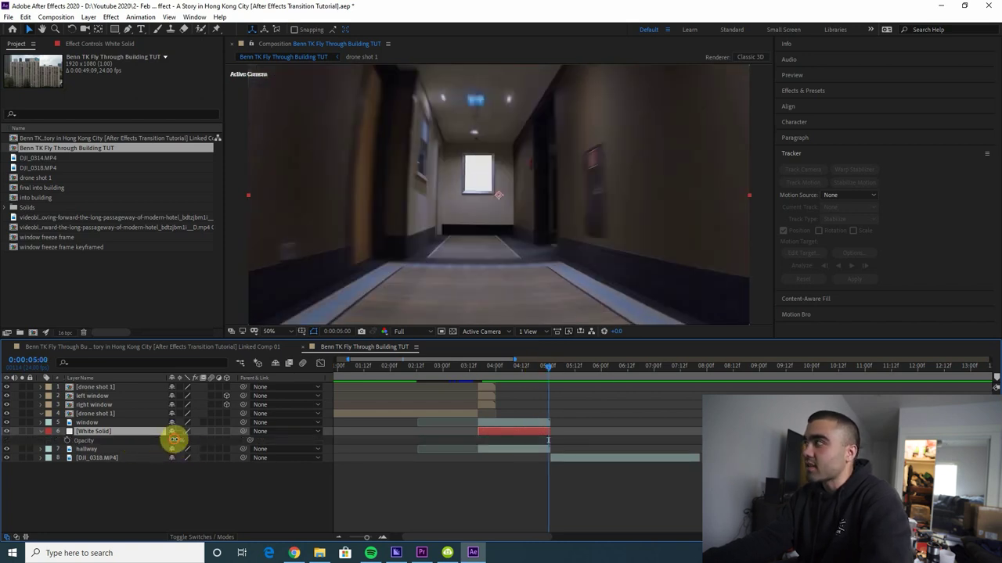
left_click_drag(174, 440, 171, 441)
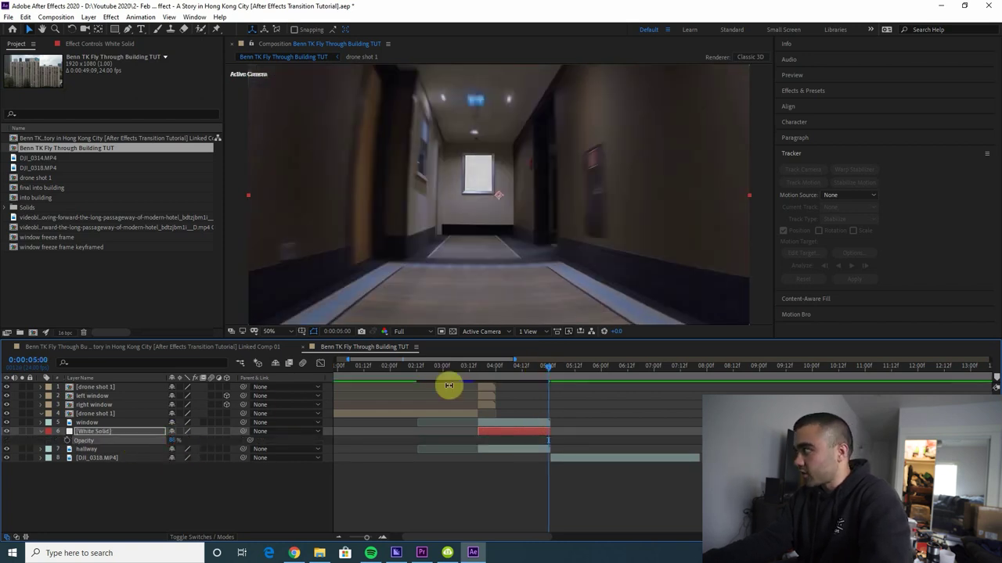
left_click(63, 450)
left_click(67, 443)
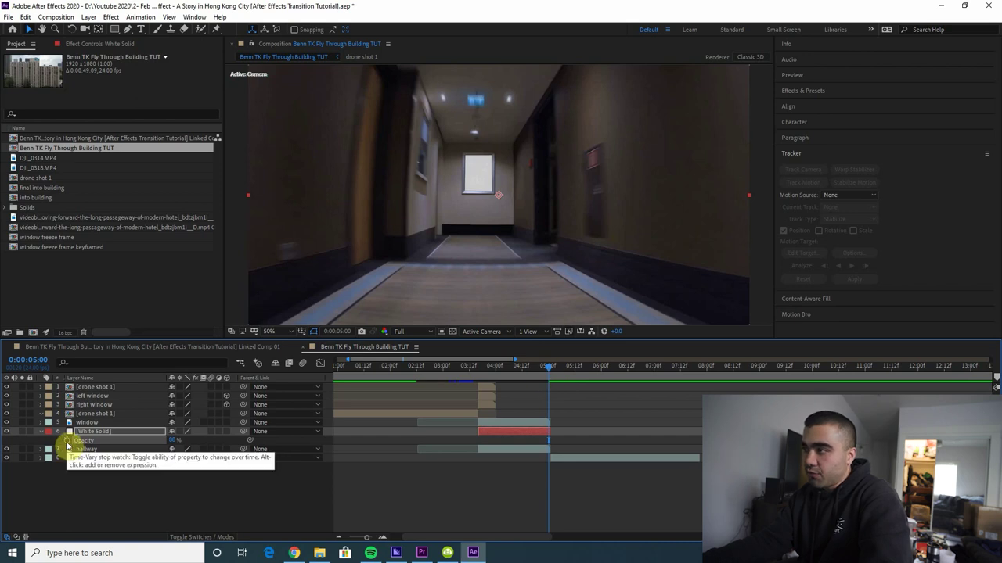
- Add a lower opacity keyframe to the white solid at 0:00:04:00
left_click(538, 377)
left_click_drag(538, 377, 493, 379)
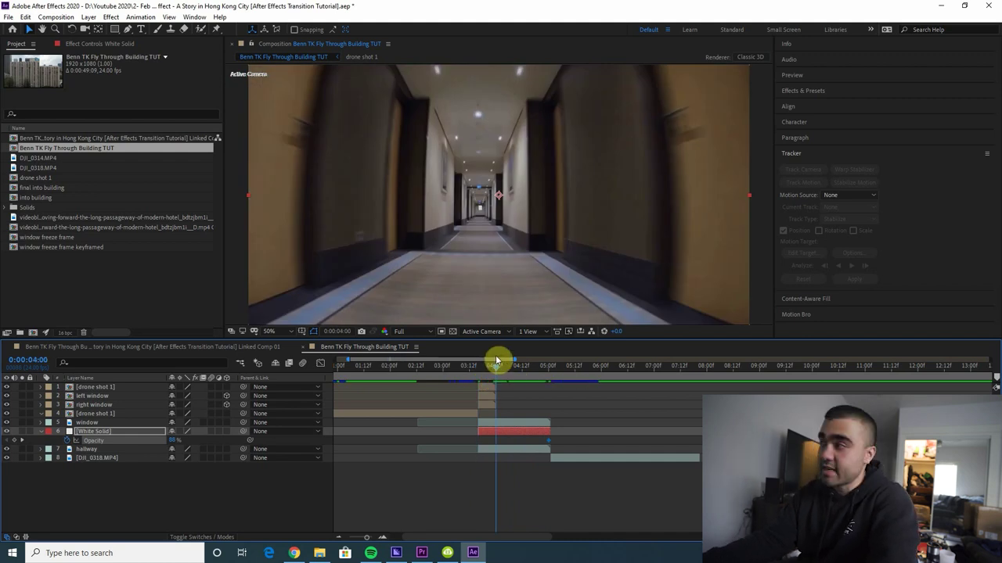
left_click_drag(173, 442, 168, 442)
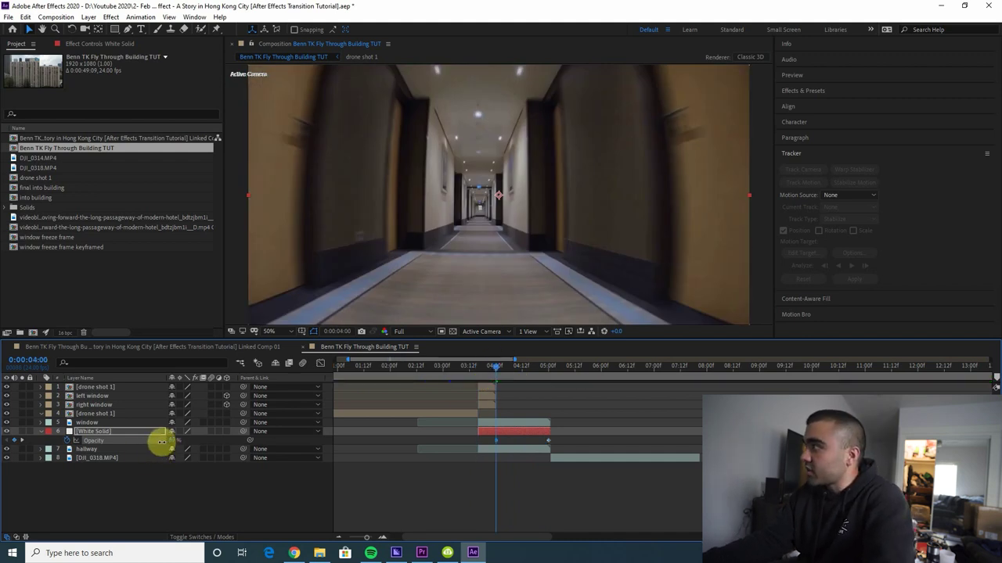
- Preview the white solid's opacity fade through the hallway up to the cut at 0:00:05:01
left_click_drag(502, 374, 460, 376)
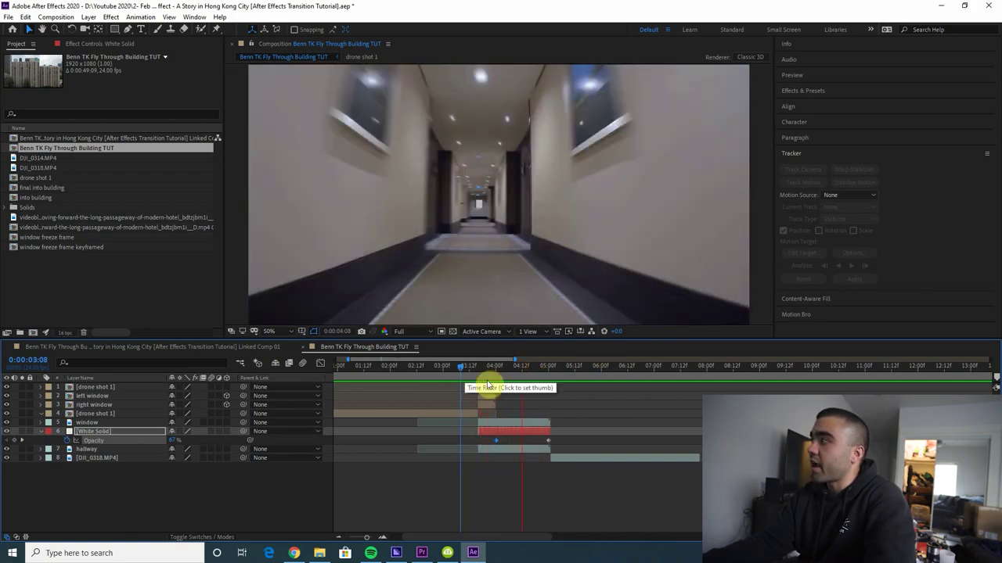
left_click_drag(534, 378, 546, 381)
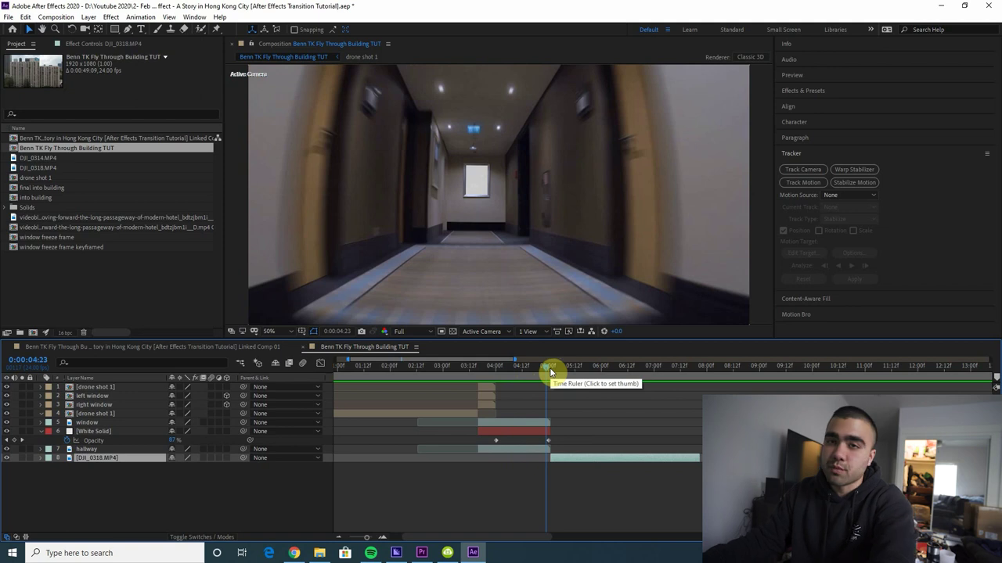
left_click(550, 373)
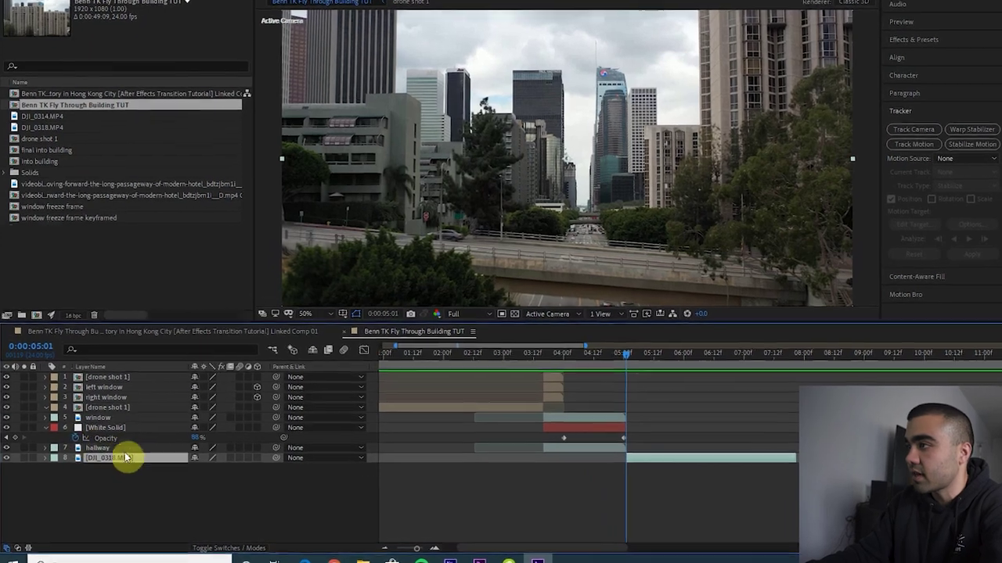
- Rename the DJI_0318.MP4 layer as drone shot 2 and duplicate it at 0:00:05:01
right_click(117, 458)
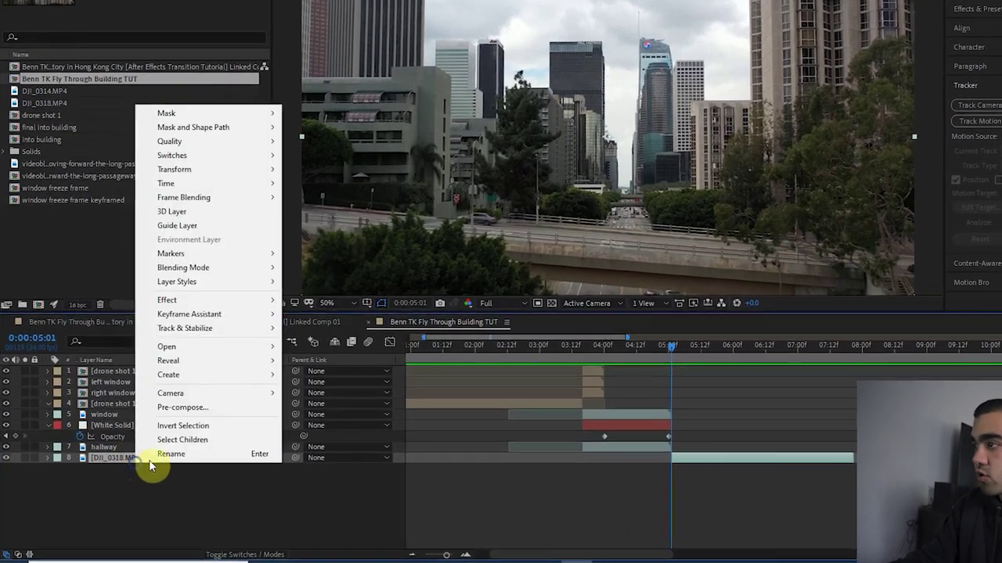
left_click(169, 454)
type("drone shot 3")
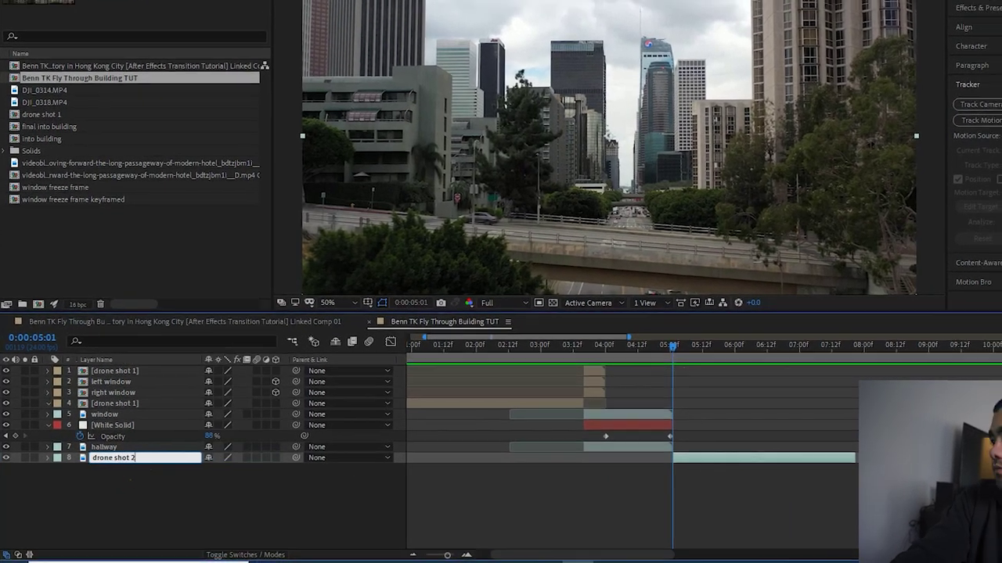
key("Return")
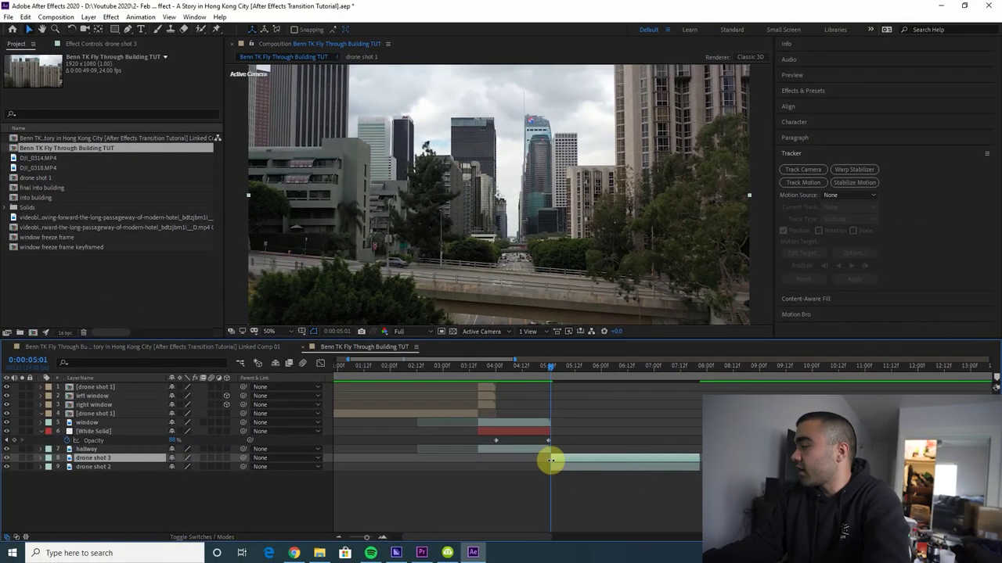
- Freeze the drone shot 3 layer on its frame at 0:00:05:01 and check the frames after it
right_click(550, 460)
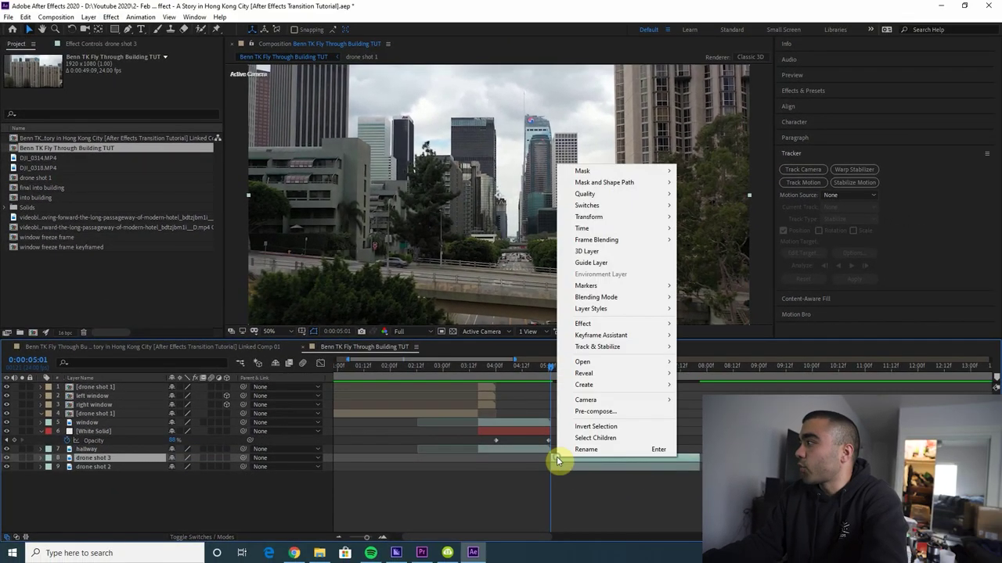
mouse_move(599, 232)
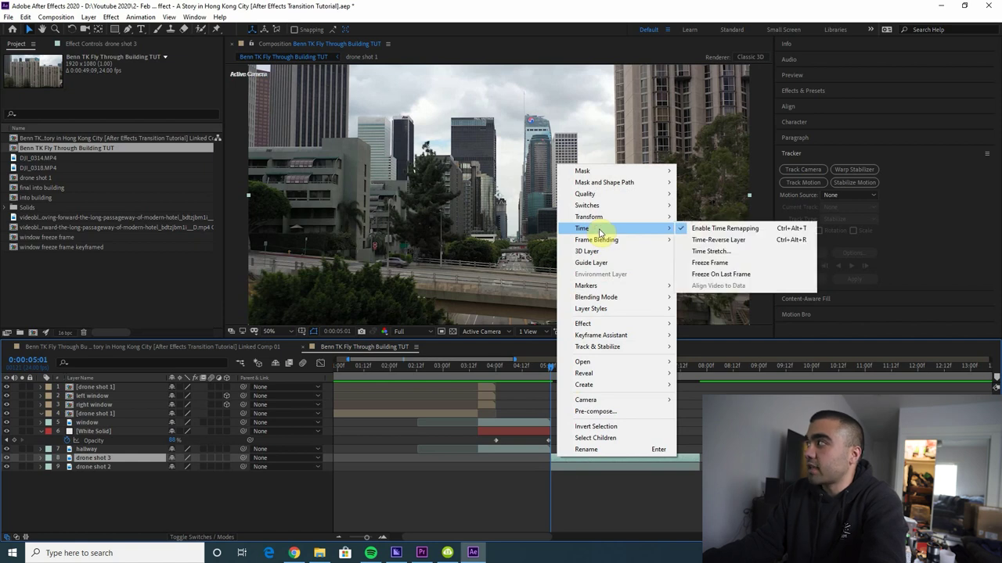
left_click(713, 263)
left_click(575, 366)
left_click_drag(594, 372, 551, 382)
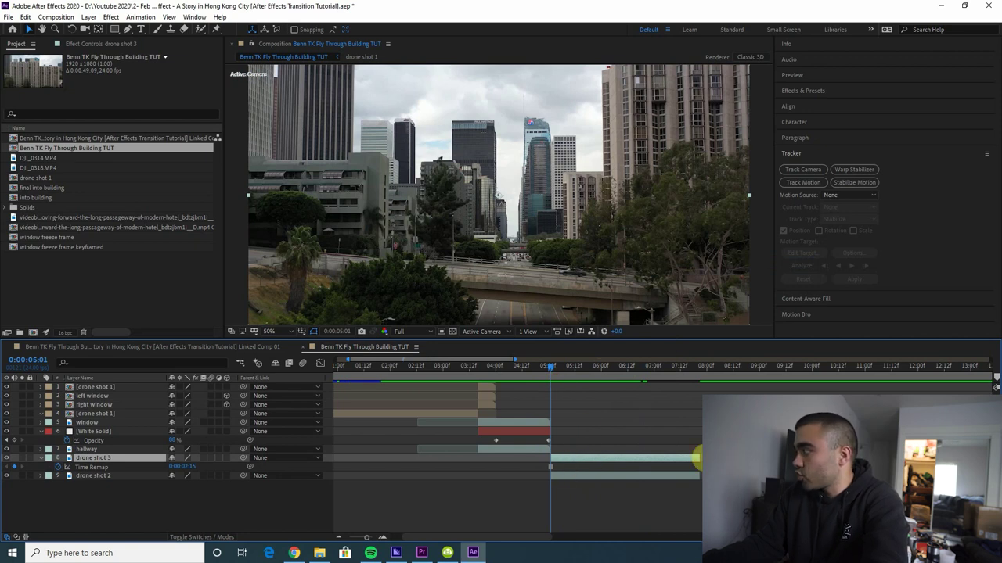
- Trim the frozen drone shot 3 layer to a few frames and place it between the white solid and the hallway
left_click_drag(695, 456, 565, 458)
key("=")
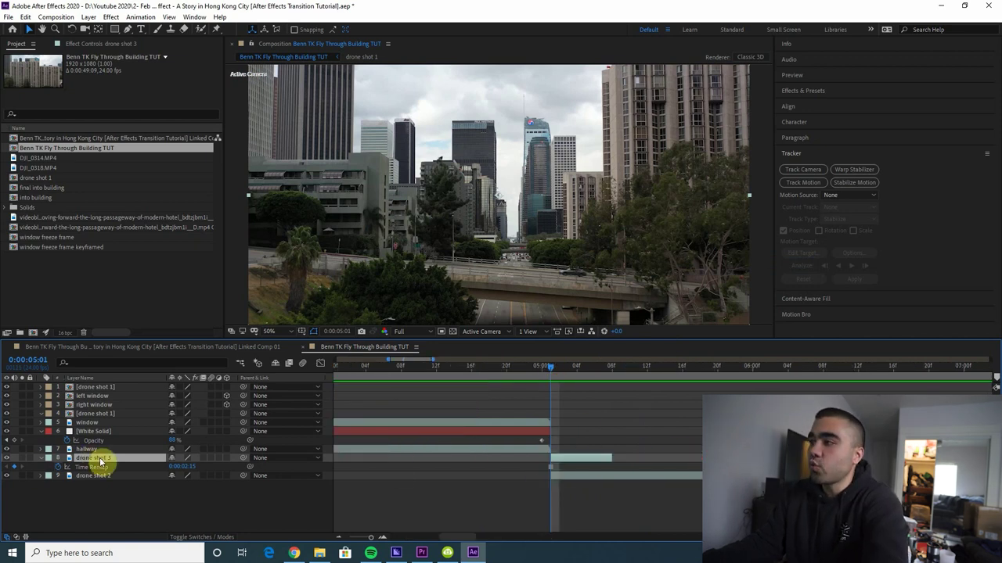
left_click_drag(102, 463, 98, 447)
- Move drone shot 3 earlier so it ends with the hallway layer, and extend its start back to 0:00:04:08
left_click_drag(574, 450, 478, 449)
key("i")
left_click_drag(506, 450, 549, 451)
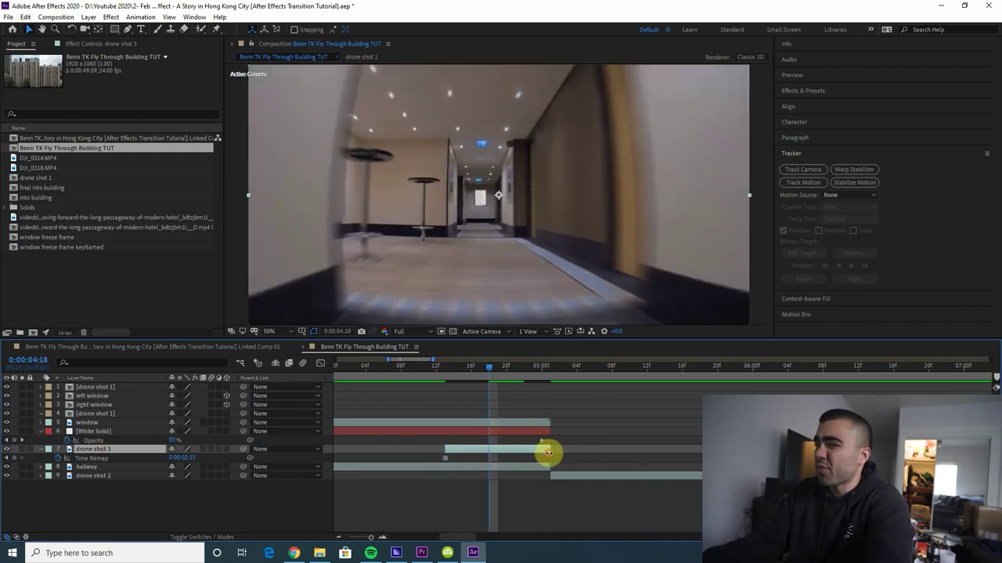
left_click_drag(444, 450, 409, 451)
left_click(416, 372)
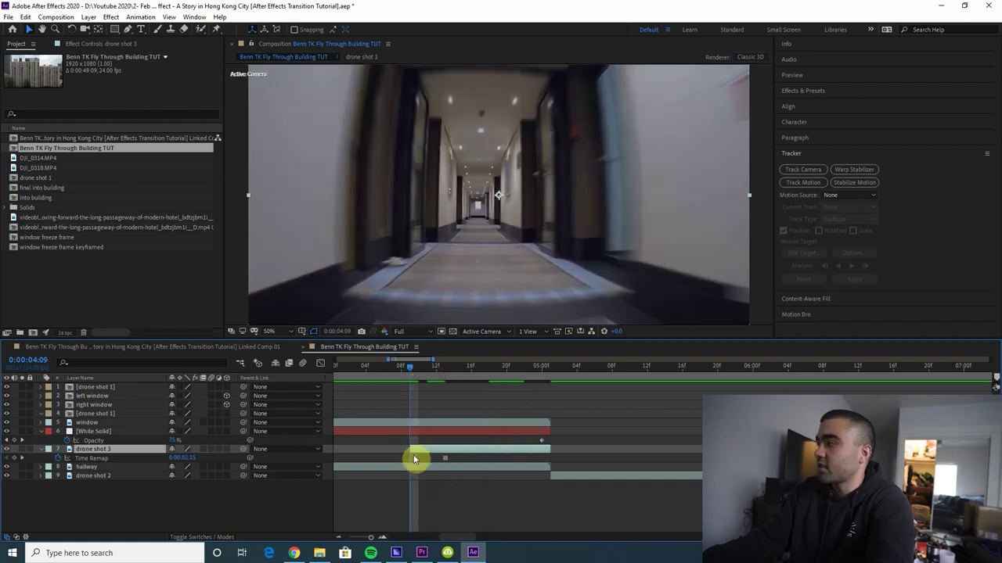
left_click(399, 373)
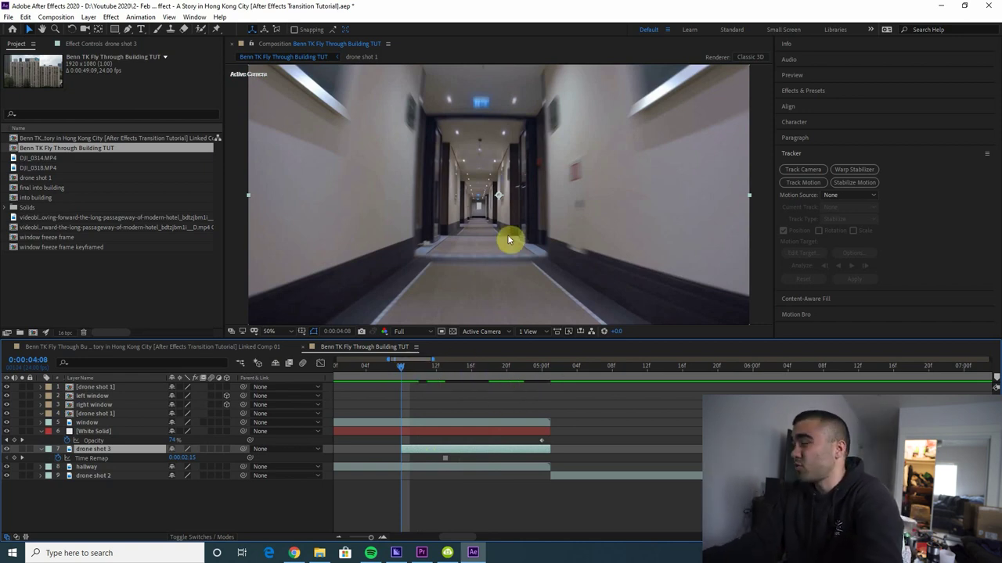
- Add scale and position keyframes to drone shot 3 at 0:00:05:00
left_click_drag(493, 367, 544, 390)
key("s")
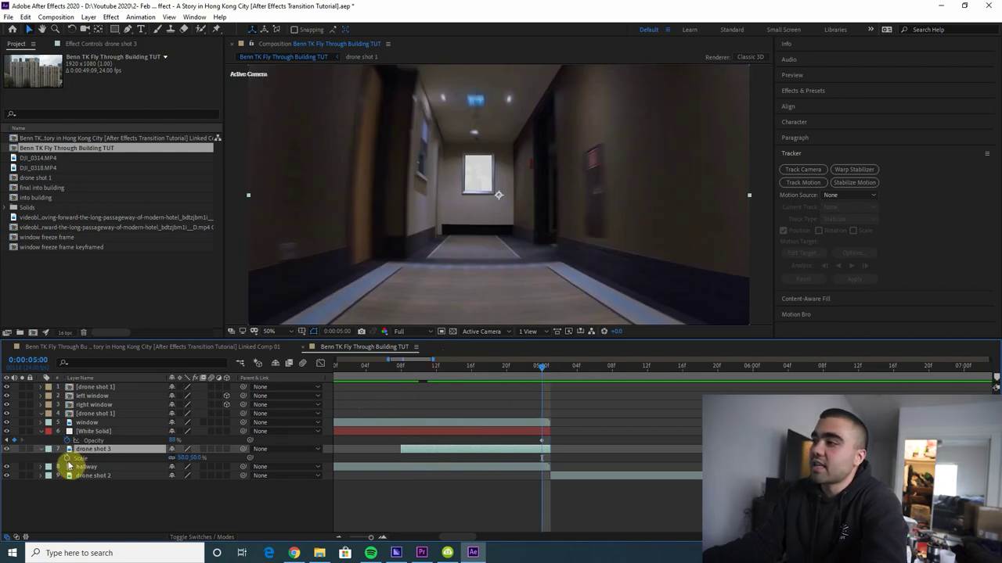
left_click(68, 458)
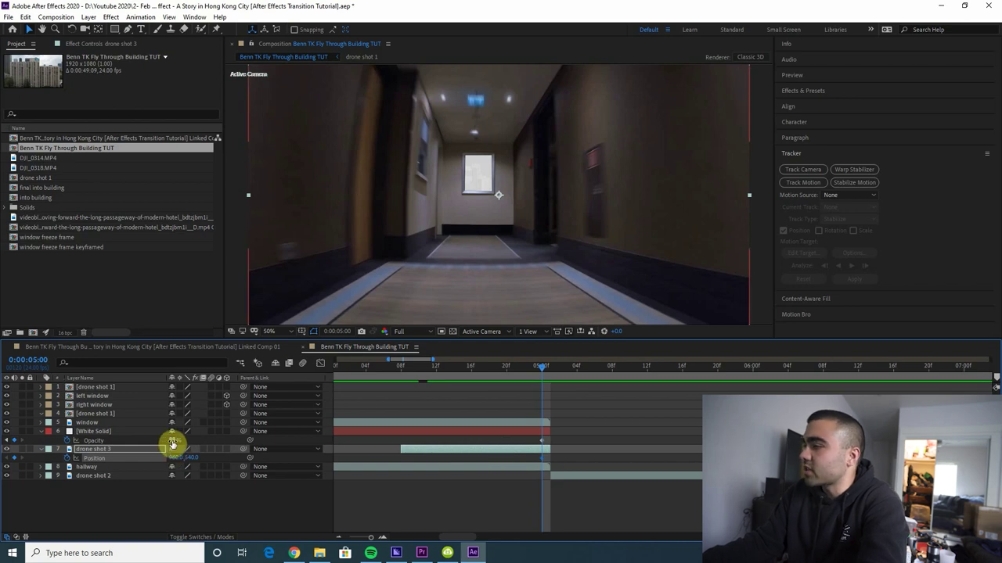
- Set the white solid's opacity to 71% at 0:00:05:00 and reselect drone shot 3
left_click_drag(172, 436, 158, 439)
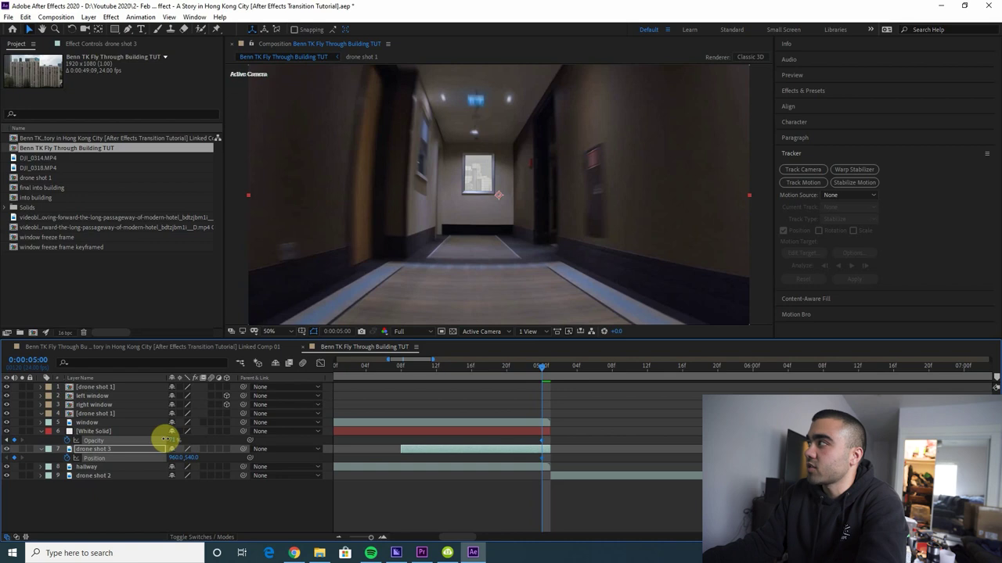
left_click(166, 440)
left_click(543, 450)
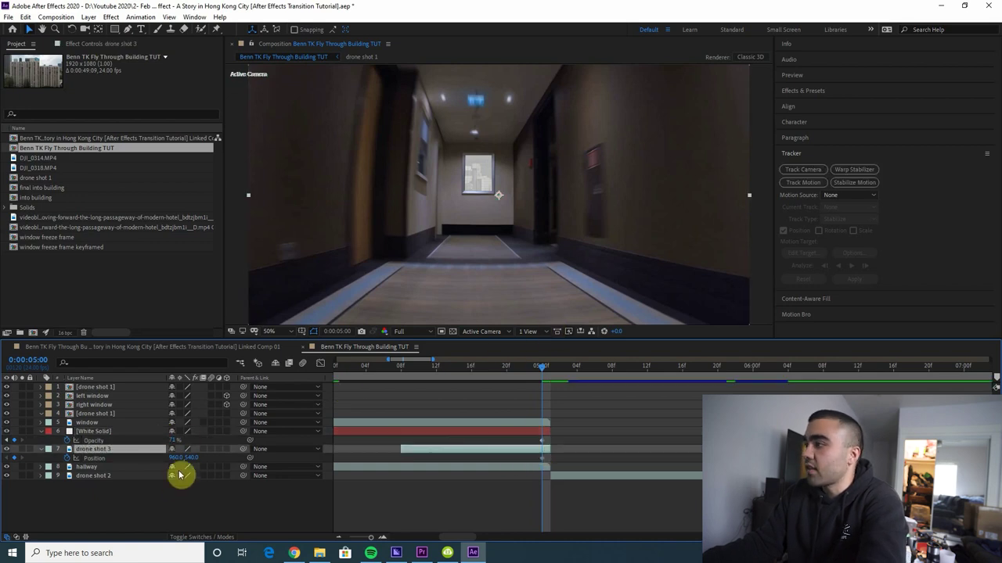
- Rename the drone shot 3 layer as drone shot freeze frame
right_click(125, 446)
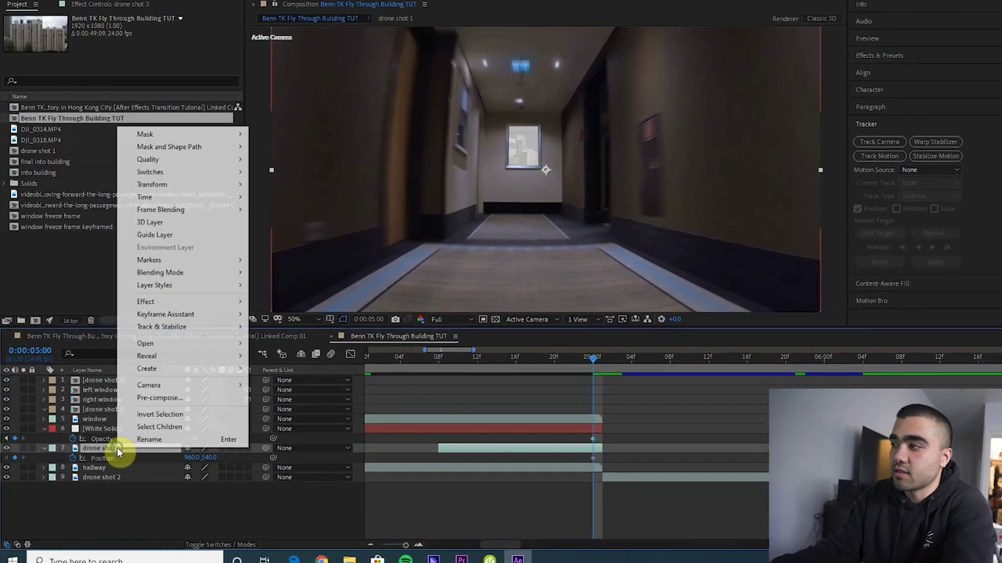
left_click(117, 463)
type("drone shot freeze frame")
key("Return")
- Scale the drone shot freeze frame to 13% at 0:00:05:00 and position it inside the hallway picture
key("s")
left_click(228, 460)
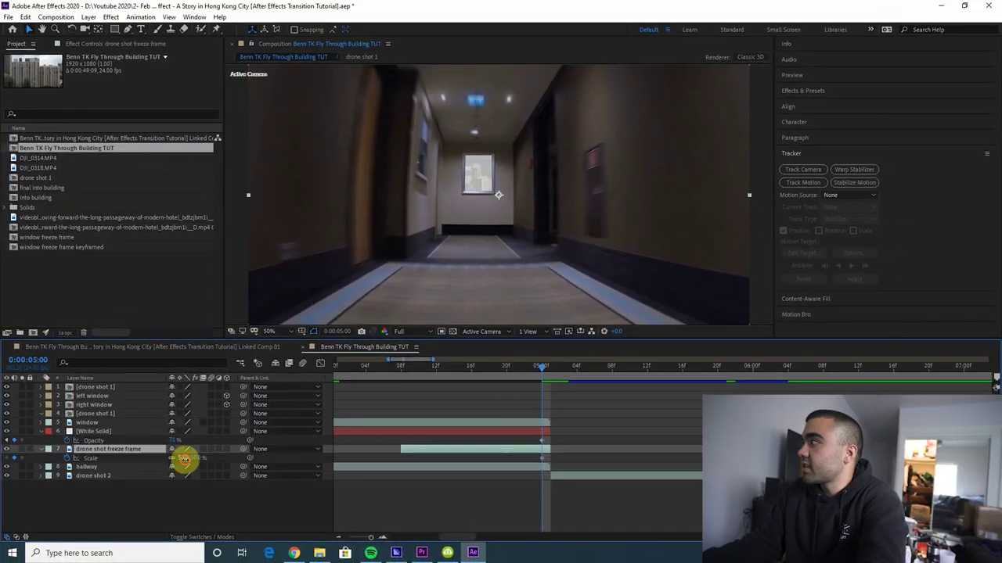
left_click_drag(167, 458, 505, 210)
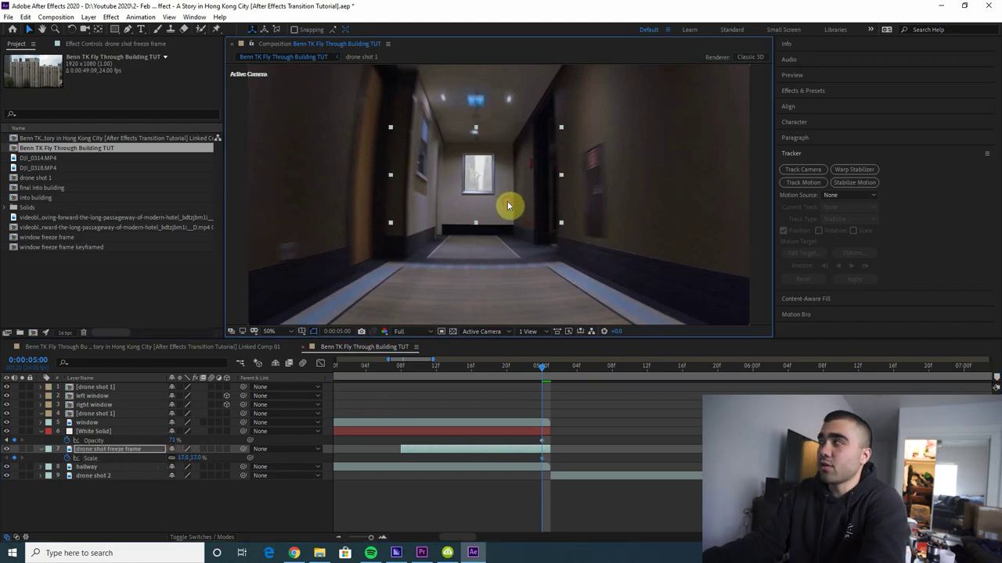
mouse_move(546, 373)
left_mouse_down()
mouse_move(583, 375)
mouse_move(542, 370)
left_mouse_up()
left_click_drag(185, 458, 179, 461)
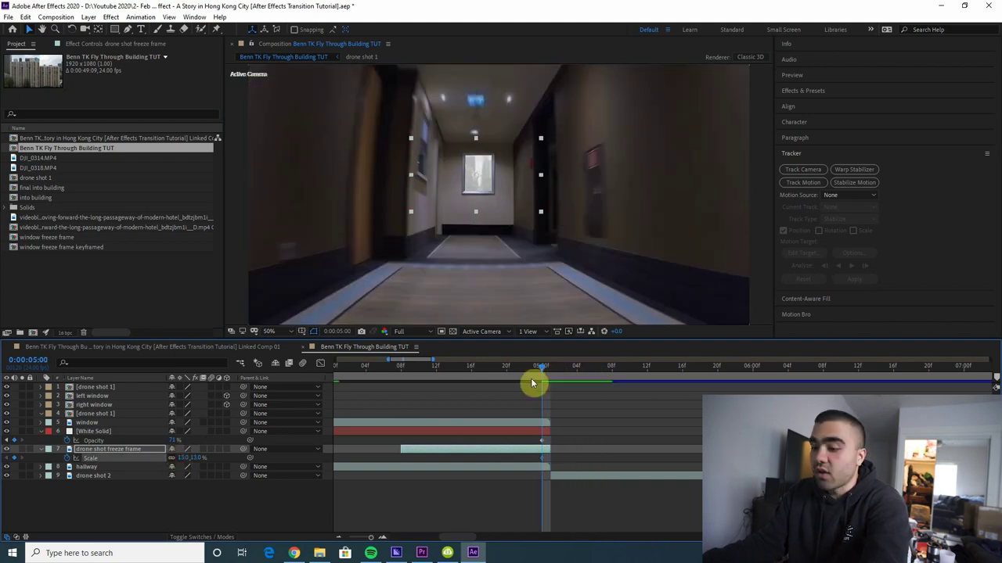
- Keyframe a smaller scale for the freeze frame at 0:00:04:08 and add position keyframes that follow the hallway picture
key("u")
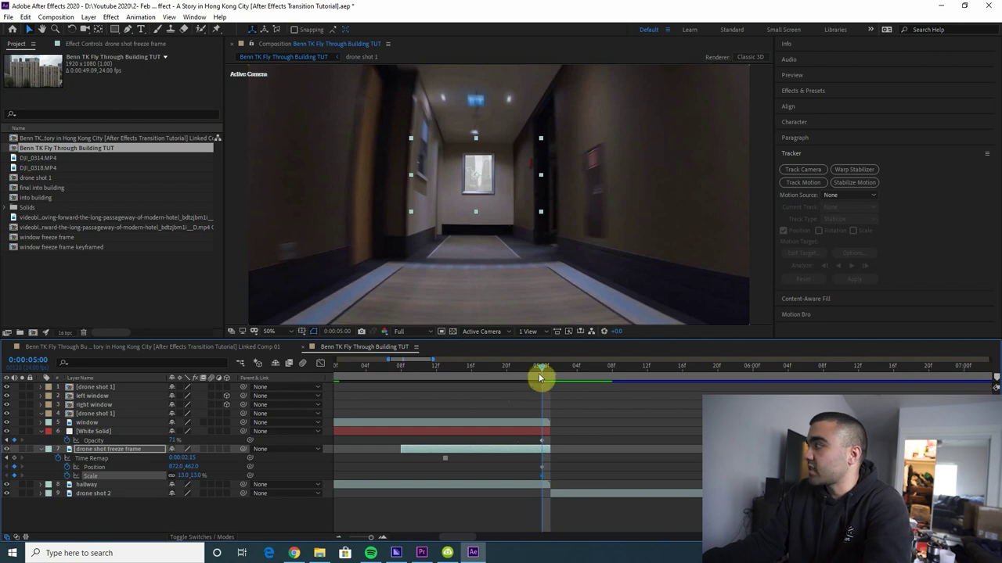
left_click_drag(540, 370, 402, 386)
left_click_drag(401, 367, 434, 367)
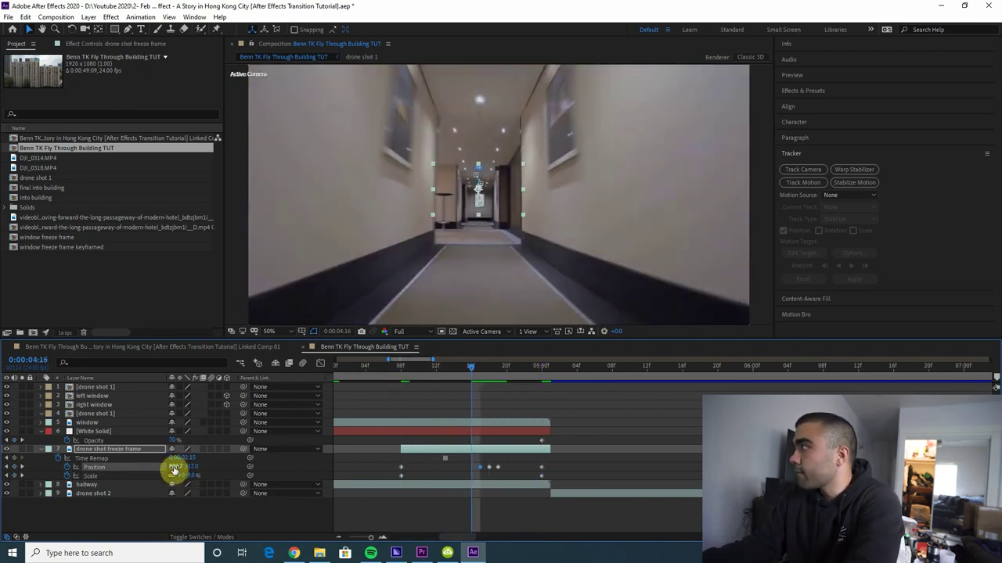
left_click_drag(173, 468, 385, 362)
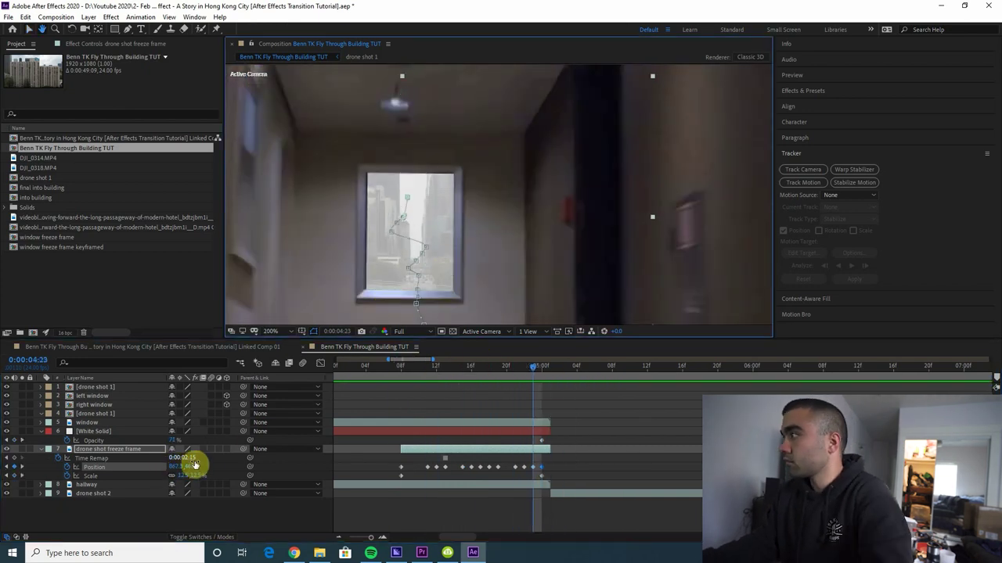
- Ease the freeze frame's scale keyframes, refine its position frame by frame to stay in the picture, and preview it
right_click(401, 477)
left_click(179, 469)
left_click_drag(179, 469, 201, 472)
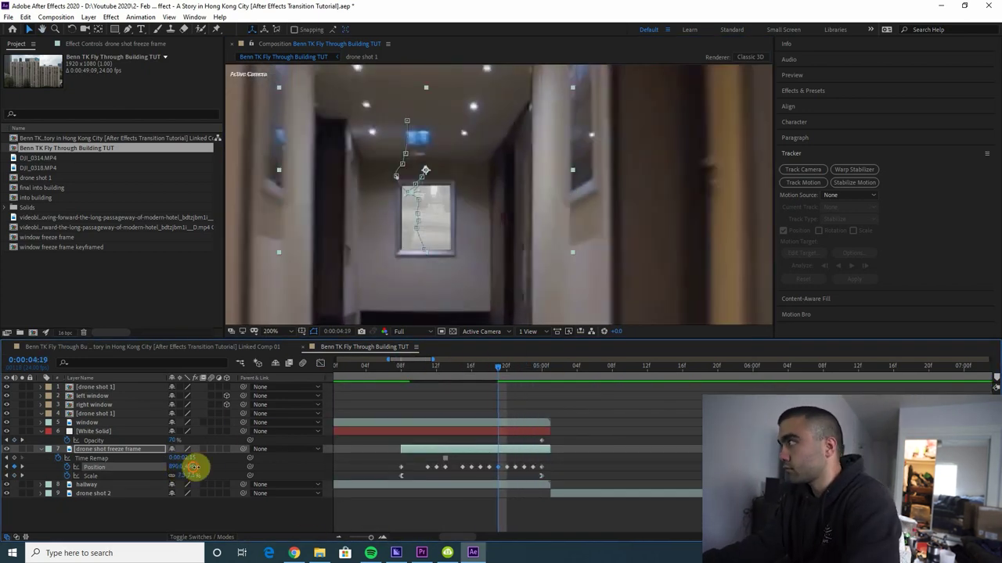
left_click_drag(194, 467, 197, 464)
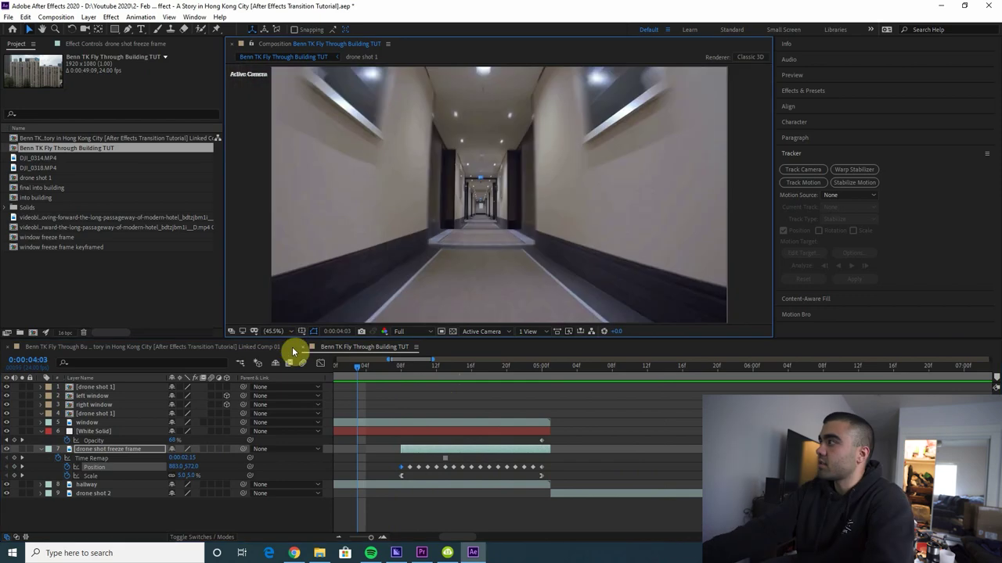
key("space")
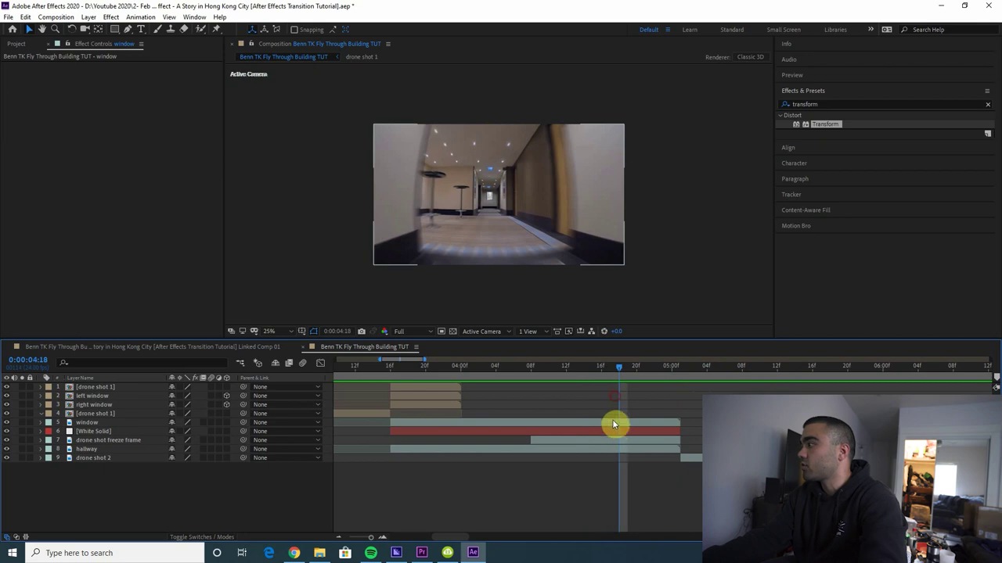
- Pre-compose the window, white solid, freeze frame and hallway layers as hallway FINAL and preview the transition into drone shot 2
left_click(613, 424)
left_click(612, 450, "shift")
right_click(618, 429)
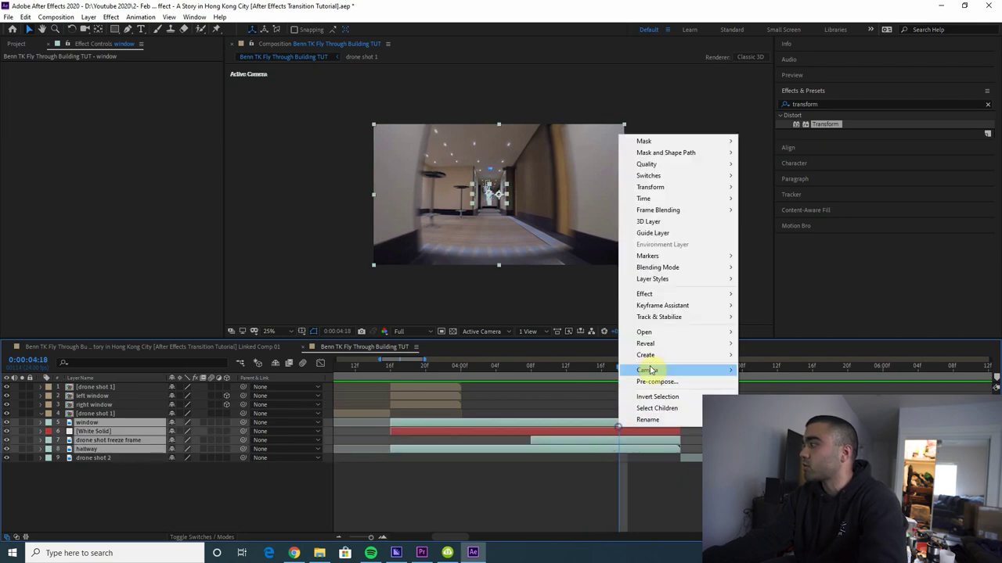
left_click(651, 382)
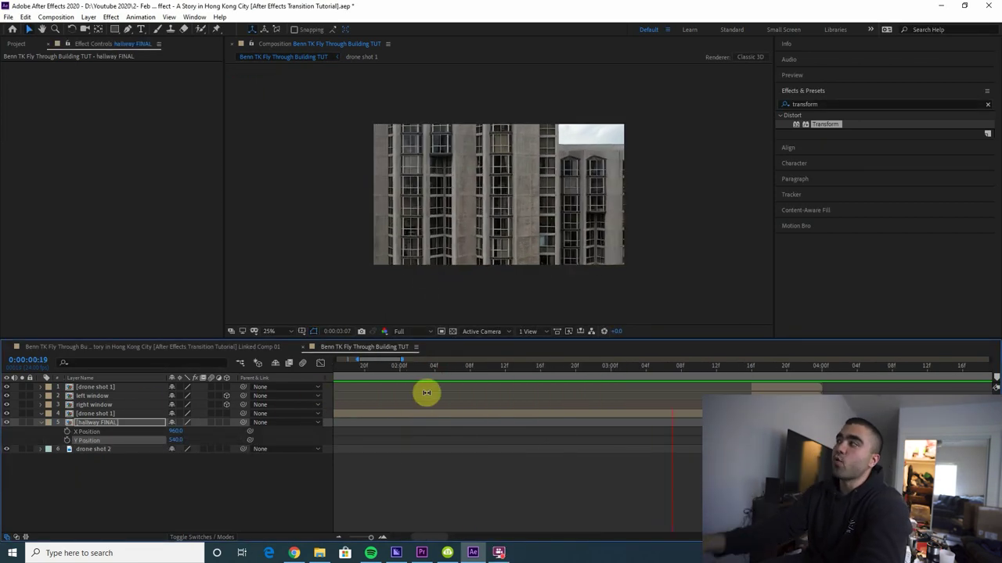
key("space")
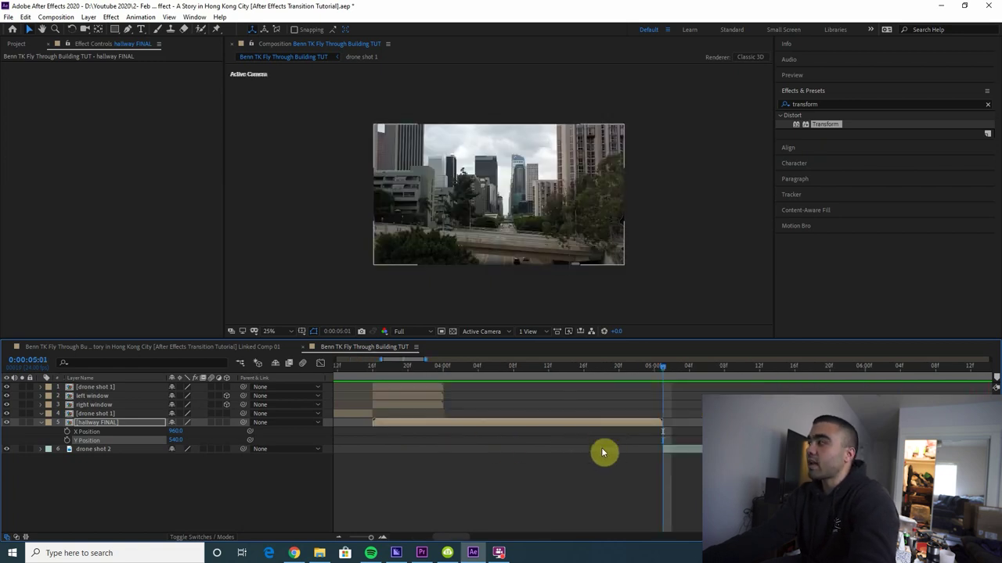
left_click_drag(646, 380, 659, 396)
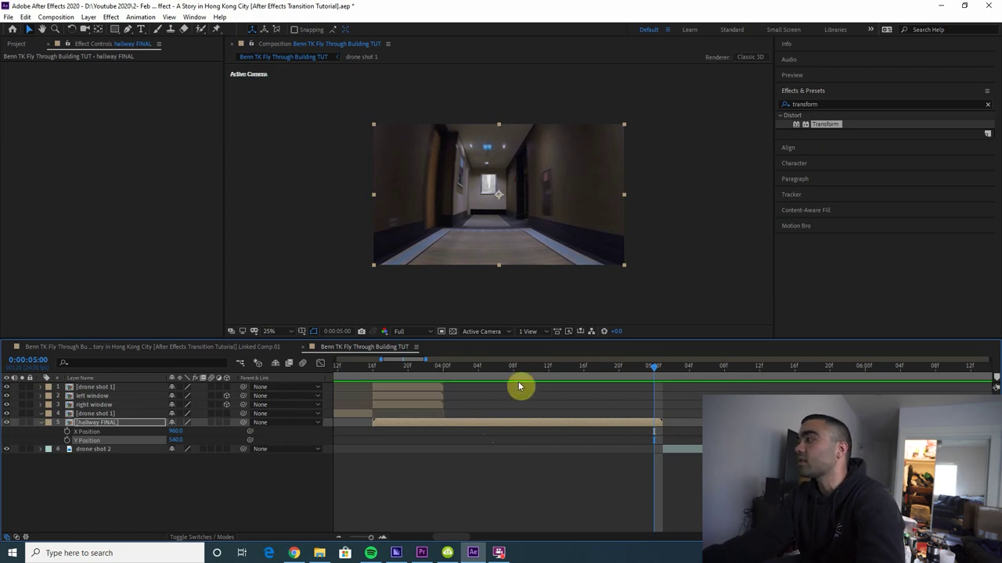
- Add an adjustment layer above hallway FINAL spanning from 0:00:03:16 to its end, and apply the Transform effect to it
left_click_drag(655, 368, 385, 386)
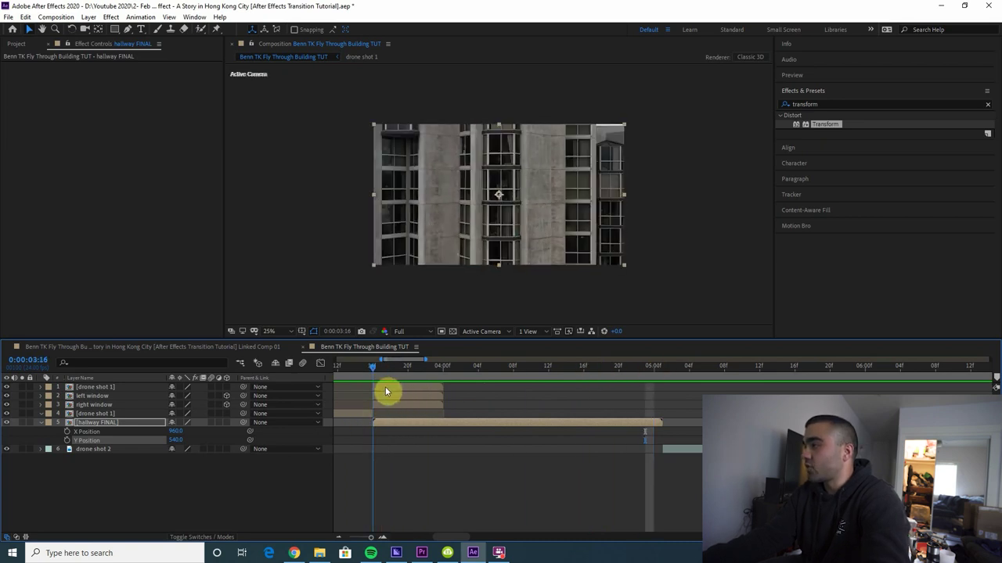
right_click(394, 474)
mouse_move(416, 358)
left_click(553, 443)
left_click_drag(825, 126, 452, 422)
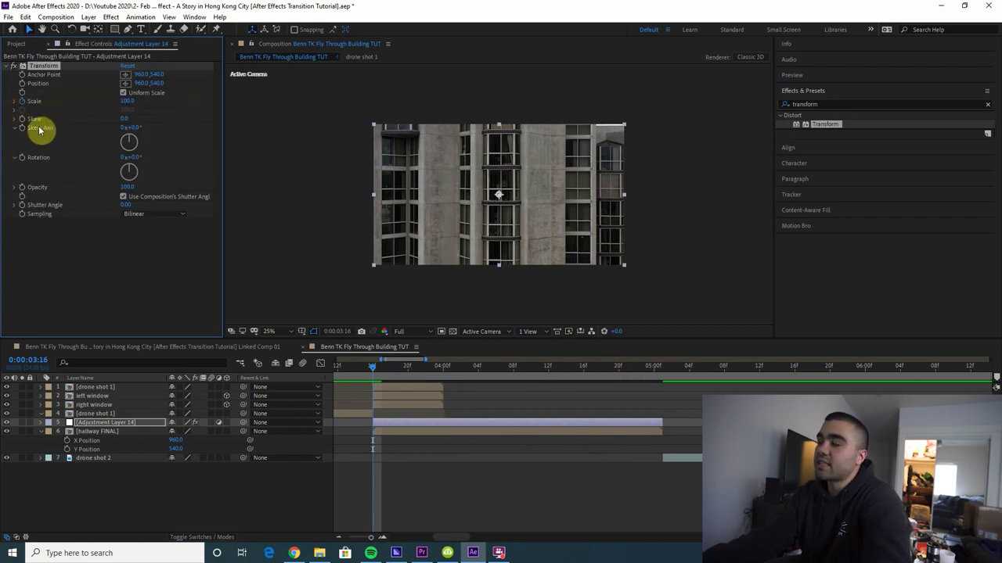
- Keyframe the adjustment layer's Transform scale from 100 at 0:00:03:16 to 957 at 0:00:05:00
key("alt+shift+s")
left_click_drag(462, 367, 658, 381)
left_click_drag(178, 444, 579, 398)
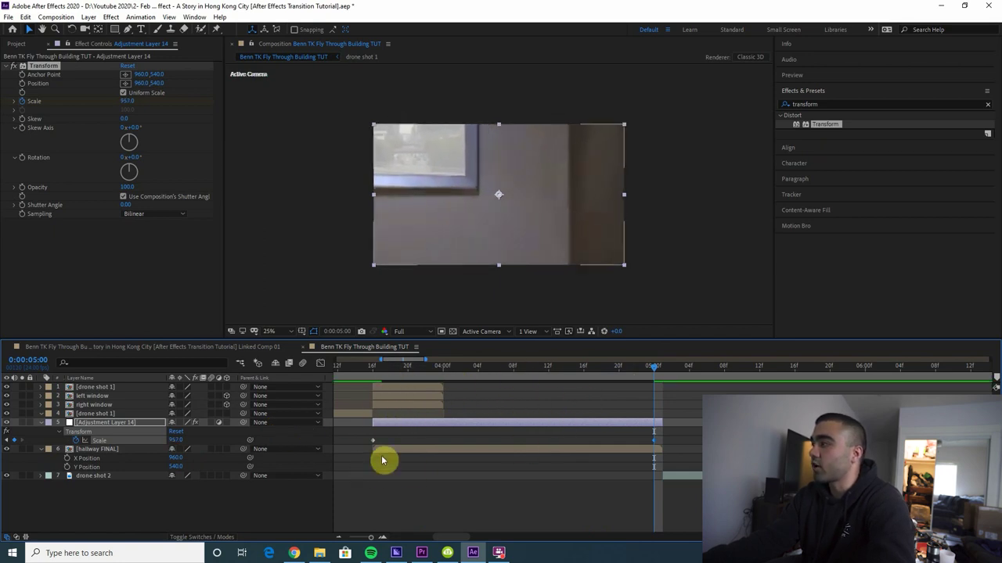
- Separate the position dimensions of hallway FINAL and keyframe its X and Y Position at 0:00:03:16
left_click(390, 451)
left_click(374, 365)
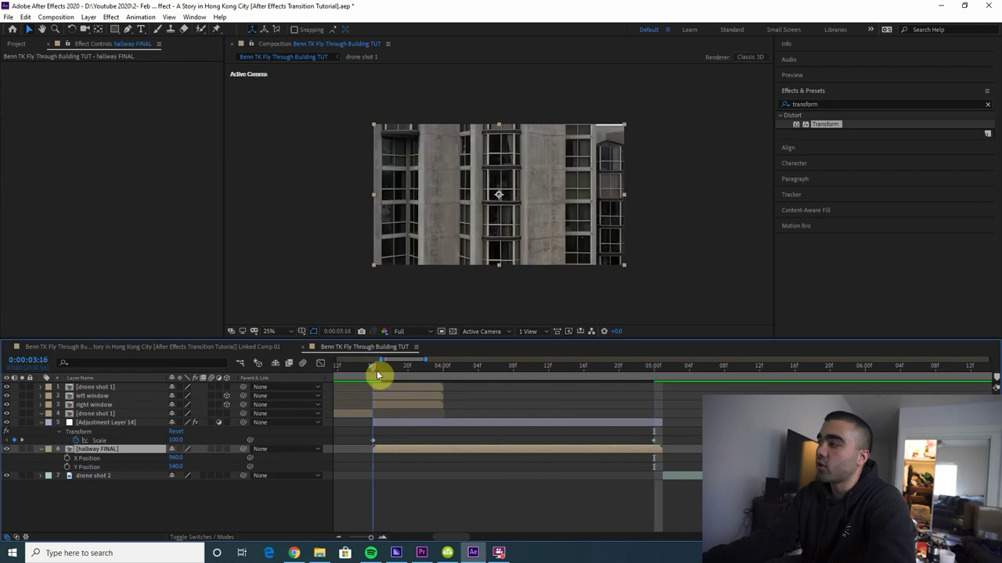
right_click(87, 459)
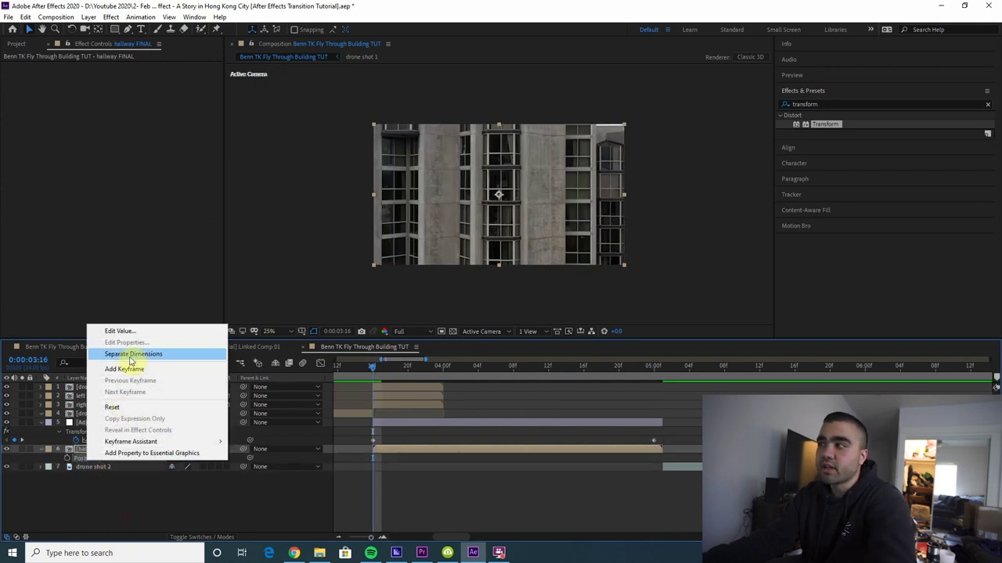
left_click(131, 356)
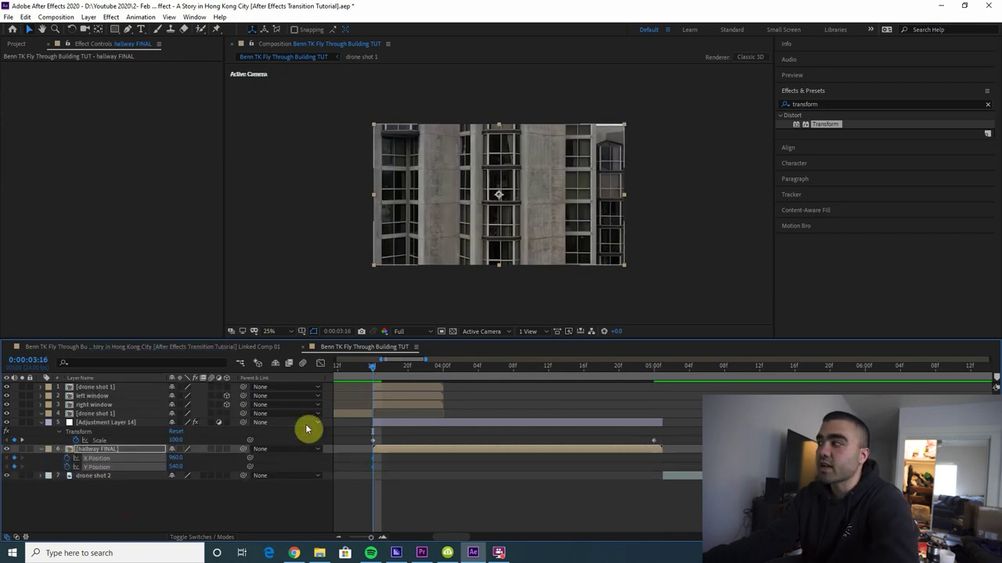
- Set hallway FINAL's X Position to 1037 and Y Position to 634 at 0:00:05:00 to centre the picture, and preview the move
left_click_drag(390, 369, 647, 378)
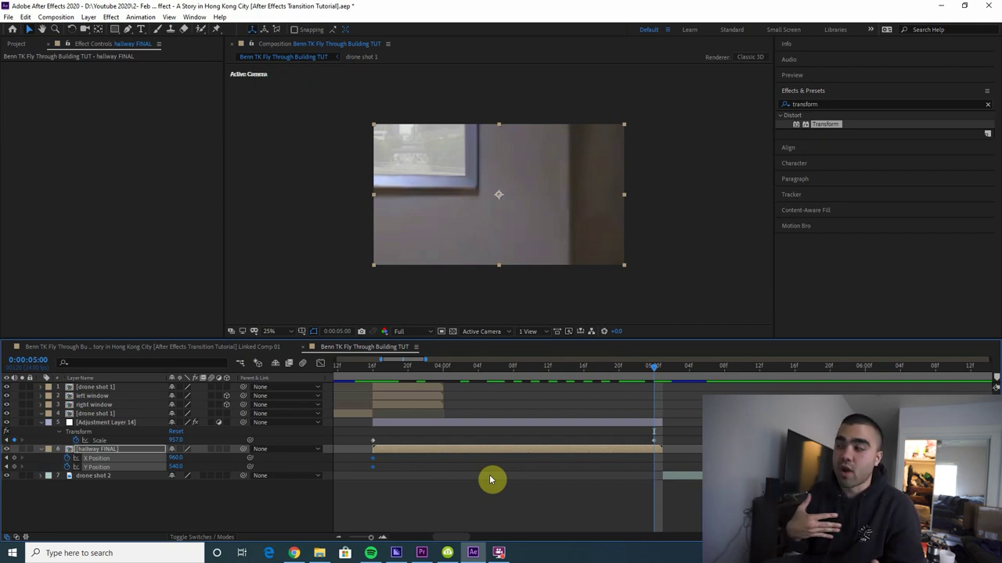
key("j")
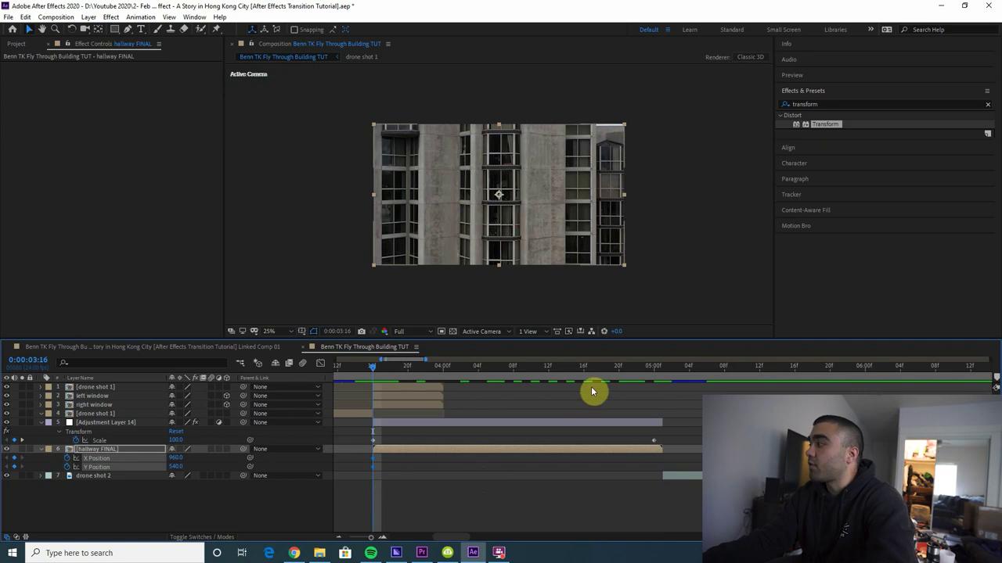
left_click(654, 375)
mouse_move(174, 459)
left_mouse_down()
mouse_move(224, 454)
mouse_move(202, 464)
mouse_move(228, 470)
mouse_move(174, 462)
left_mouse_up()
left_click_drag(656, 380, 354, 369)
key("space")
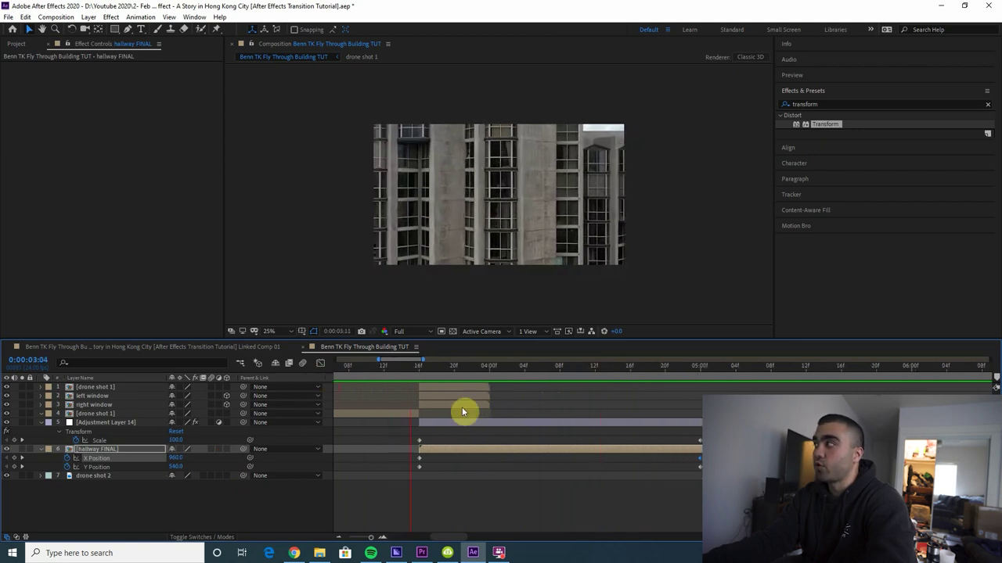
key("space")
- Ease the adjustment layer's Transform scale keyframes, shape the curve to rise steeply just before 0:00:05:00, and preview it
left_click(699, 440)
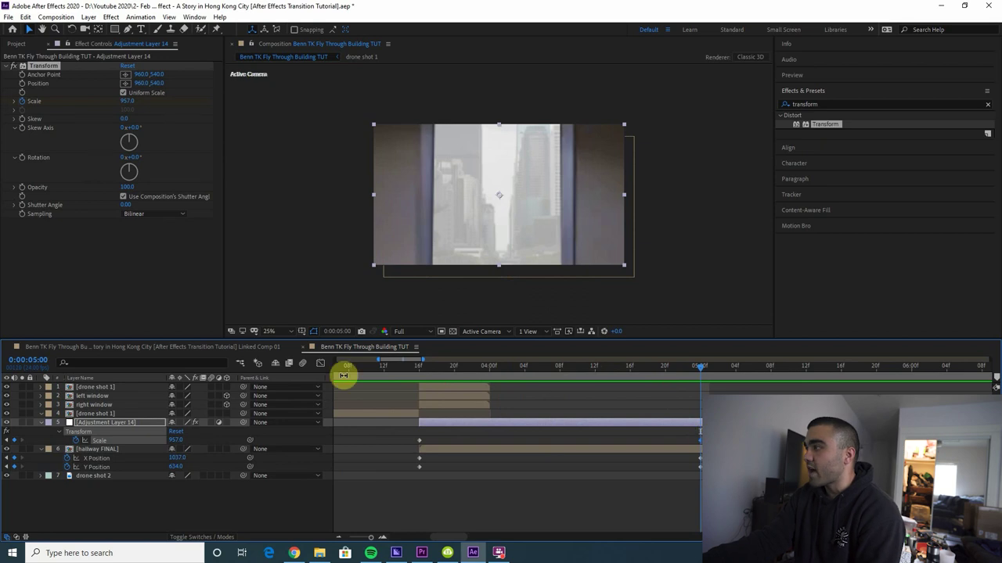
left_click(320, 364)
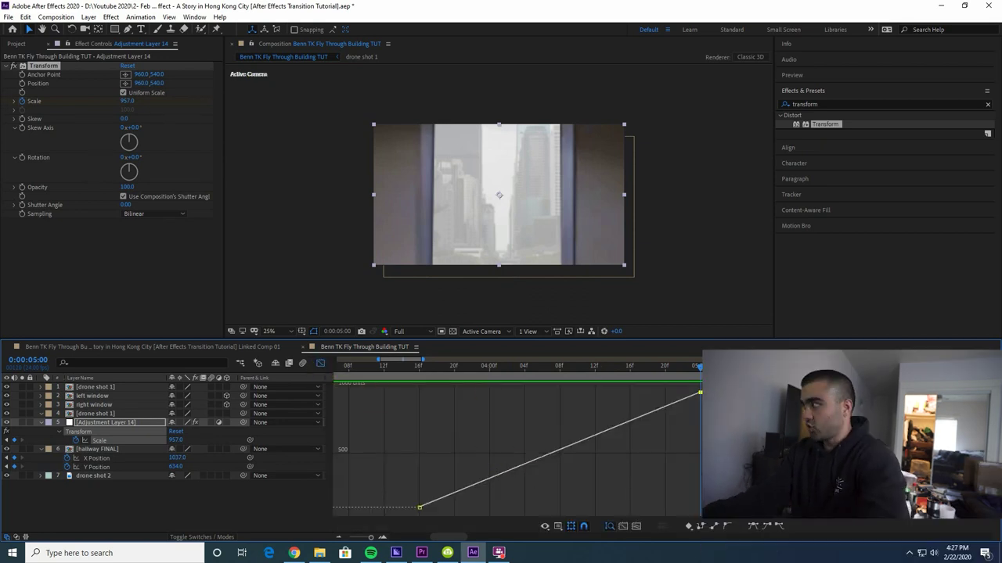
left_click(766, 529)
left_click(420, 507)
left_click(780, 529)
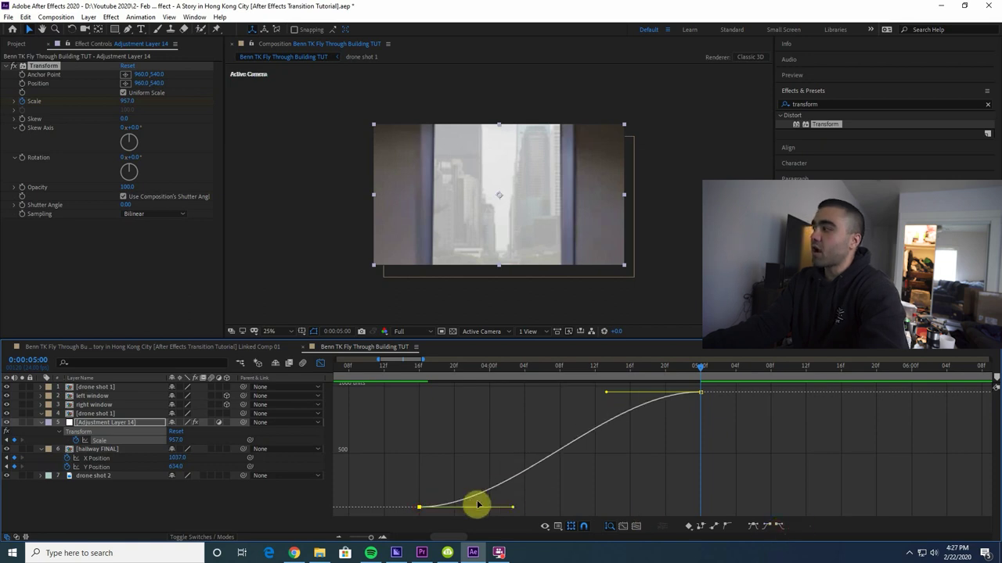
left_click_drag(608, 394, 701, 510)
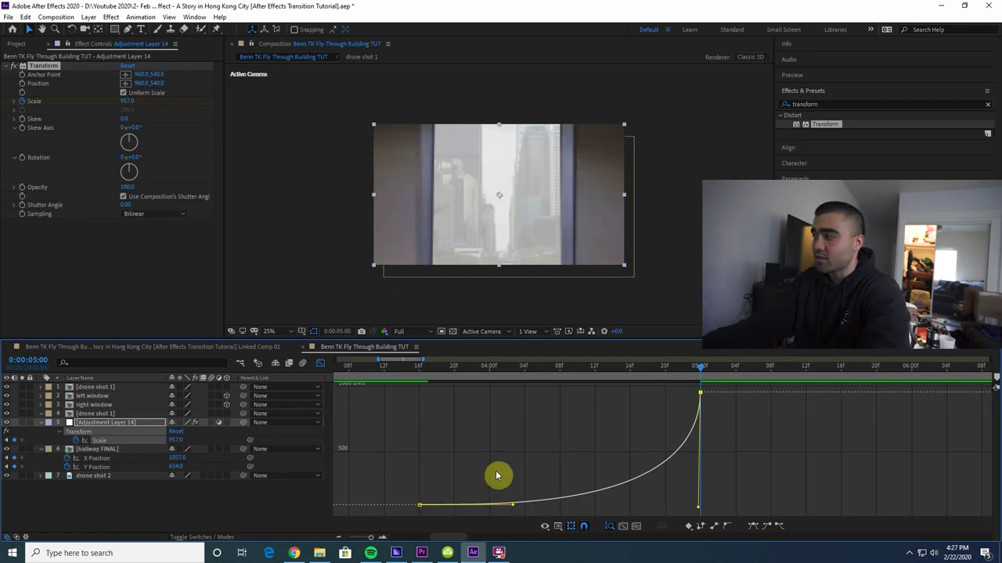
left_click_drag(512, 509, 626, 509)
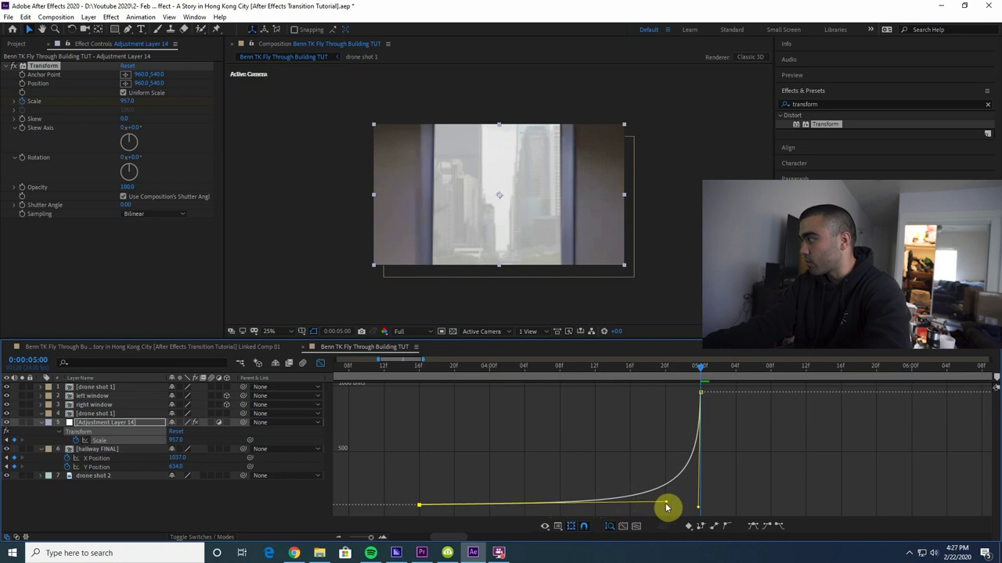
key("space")
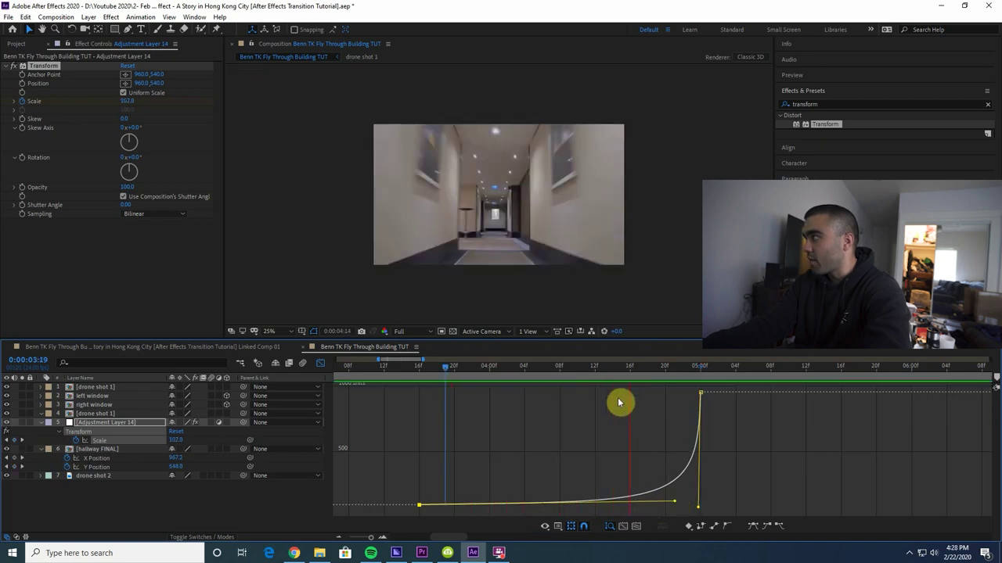
key("shift+F3")
key("space")
right_click(700, 462)
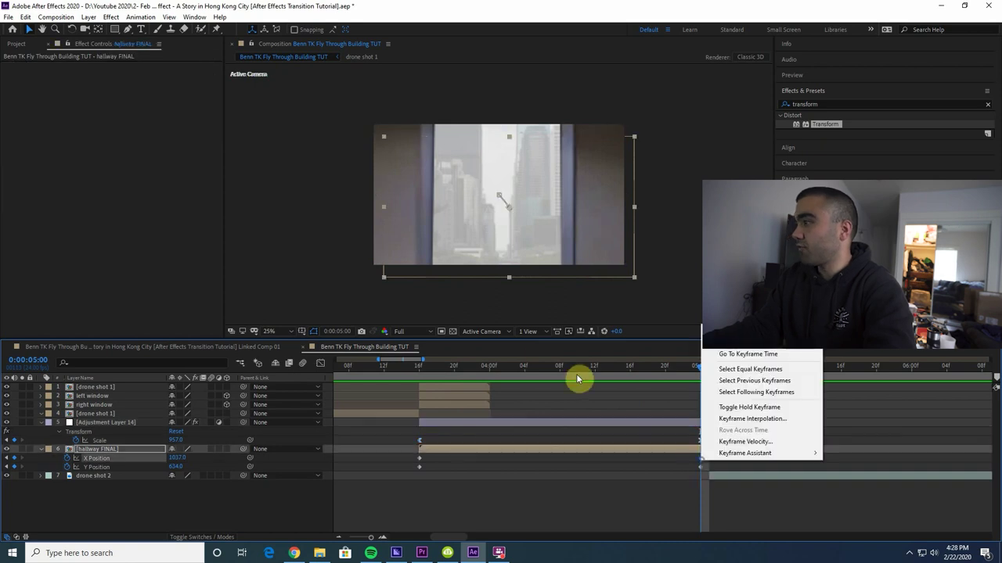
left_click(322, 365)
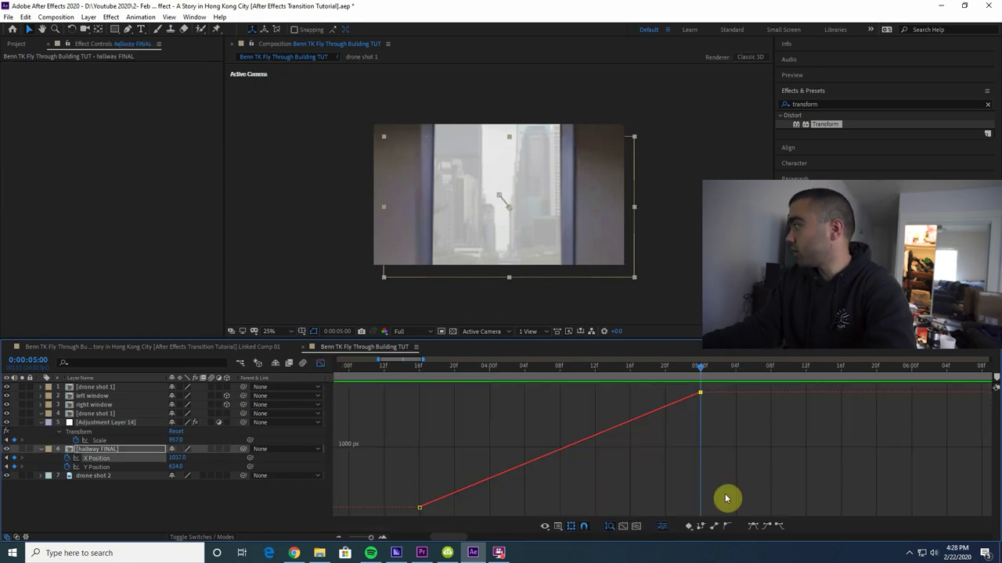
key("shift+F3")
- Ease hallway FINAL's Y Position keyframes and shape the value curve to rise steeply toward 0:00:05:00, checking the framing
left_click_drag(431, 365, 683, 423)
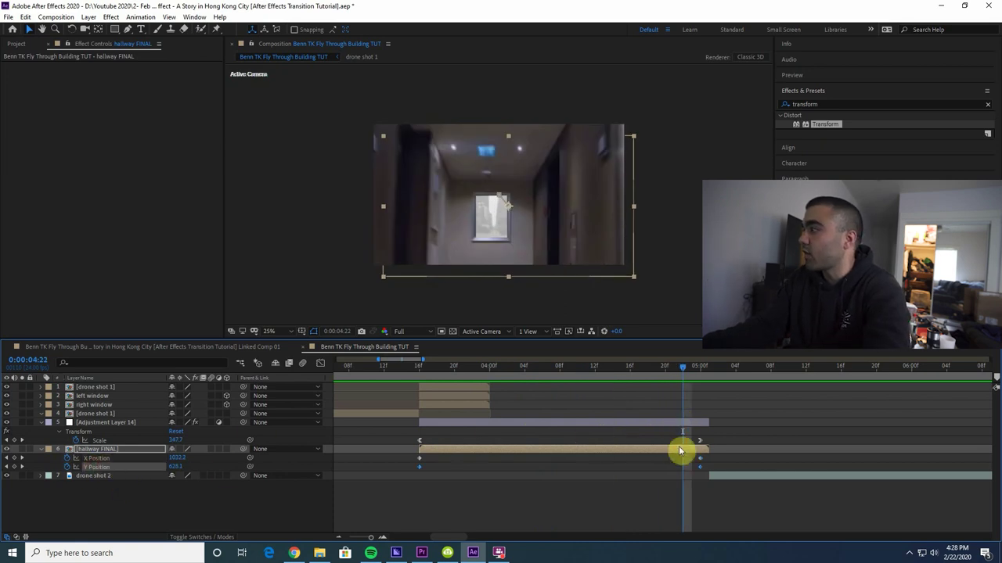
left_click(319, 364)
left_click_drag(741, 415, 688, 385)
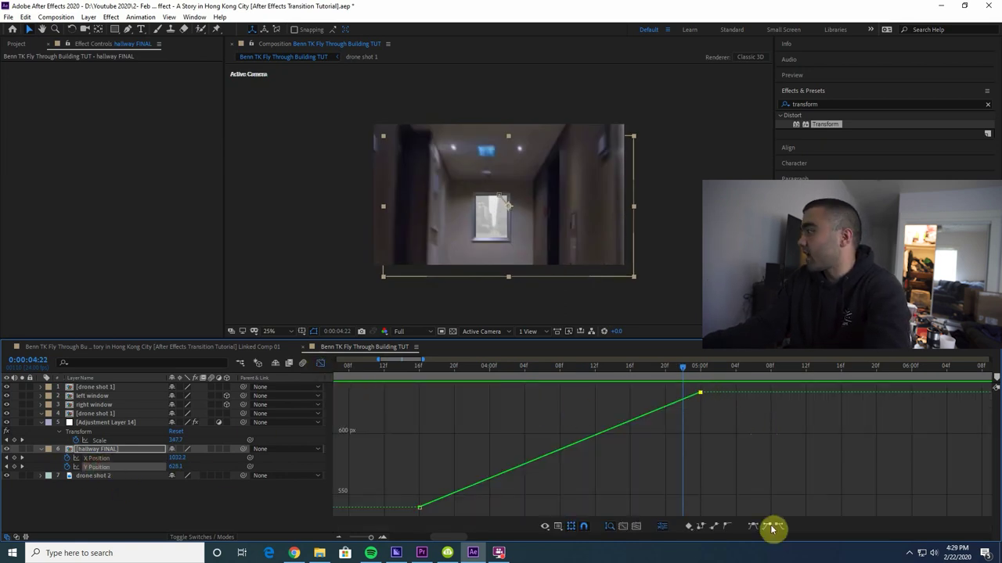
left_click(770, 527)
left_click(420, 508)
left_click(780, 527)
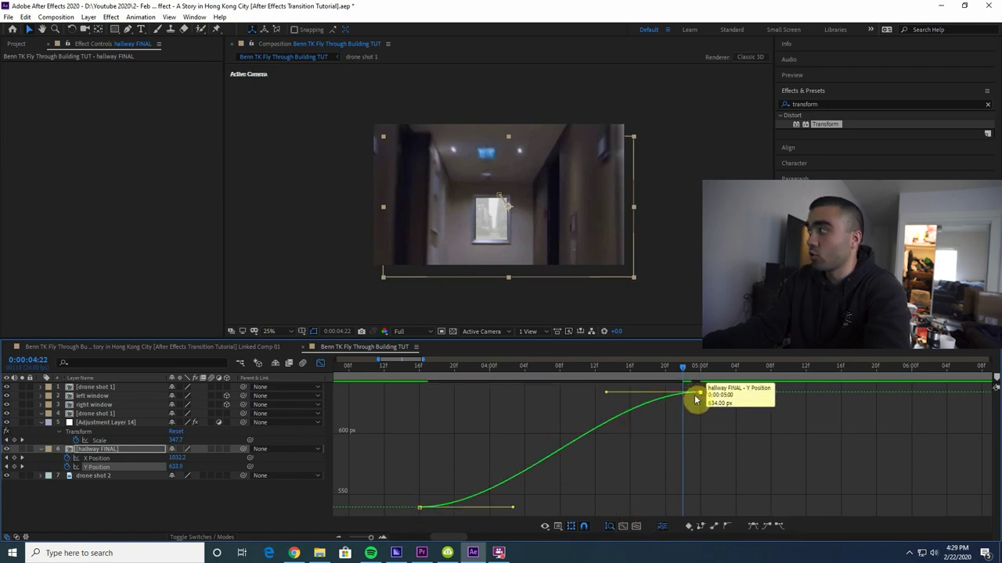
left_click_drag(606, 397, 679, 489)
mouse_move(689, 365)
left_mouse_down()
mouse_move(621, 385)
mouse_move(479, 400)
mouse_move(584, 376)
mouse_move(673, 372)
left_mouse_up()
left_click_drag(682, 493, 701, 514)
left_click_drag(671, 367, 425, 413)
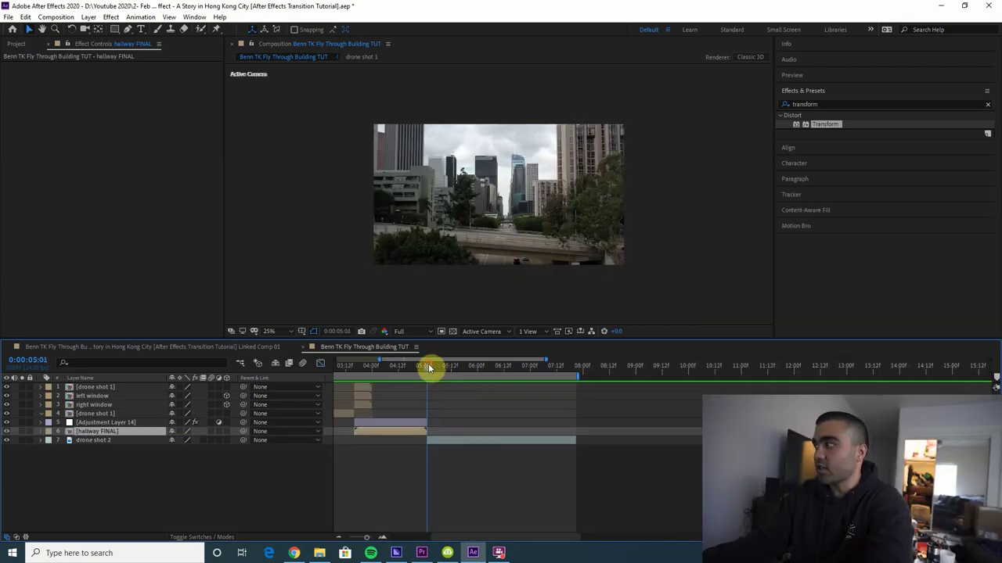
- Add a second adjustment layer above Adjustment Layer 14 and trim it to span from 0:00:04:22 to 0:00:05:04
left_click(415, 423)
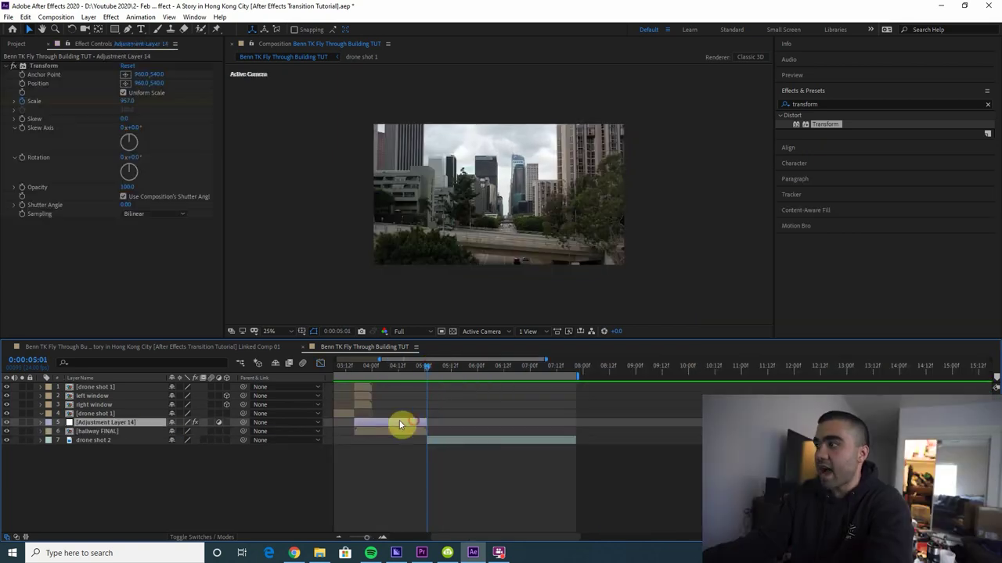
right_click(34, 427)
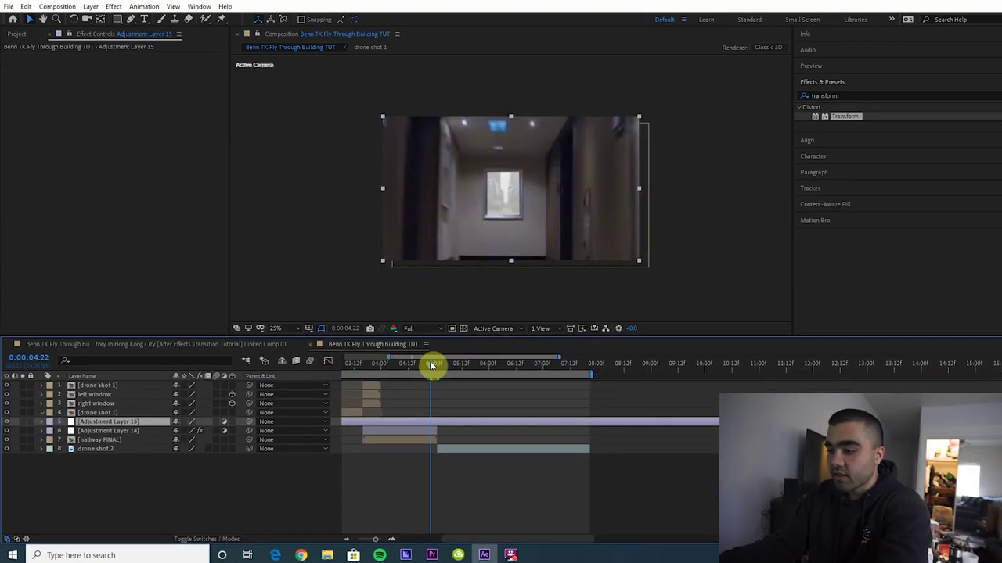
key("alt+[")
left_click(522, 356)
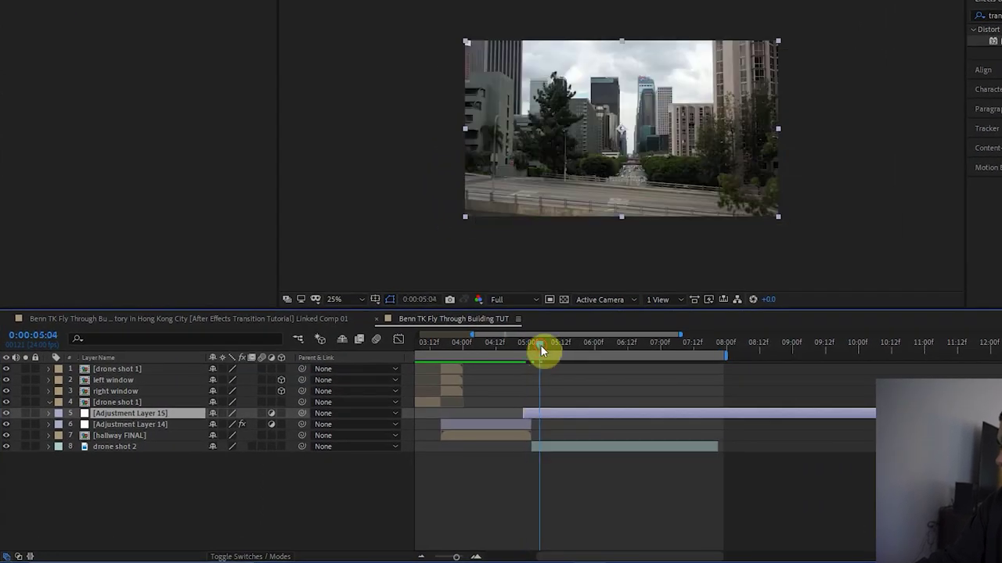
key("alt+bracketright")
- Rename the new adjustment layer as exposure and Adjustment Layer 14 as transform
key("Return")
type("exposure")
key("Return")
right_click(148, 424)
left_click(157, 414)
type("transfo")
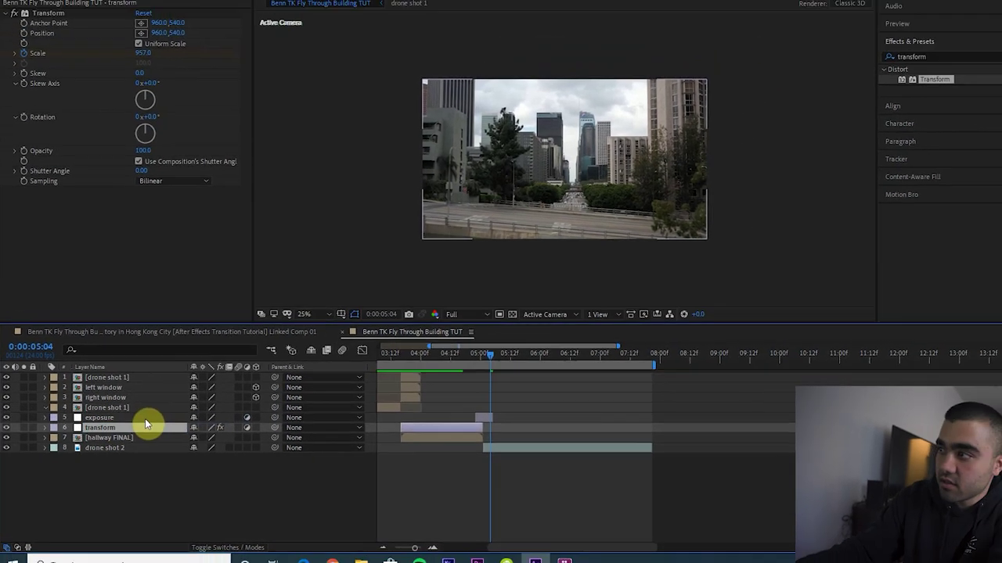
- Find the Color Correction Exposure effect and apply it to the exposure layer, with the playhead at 0:00:04:22
left_click(145, 418)
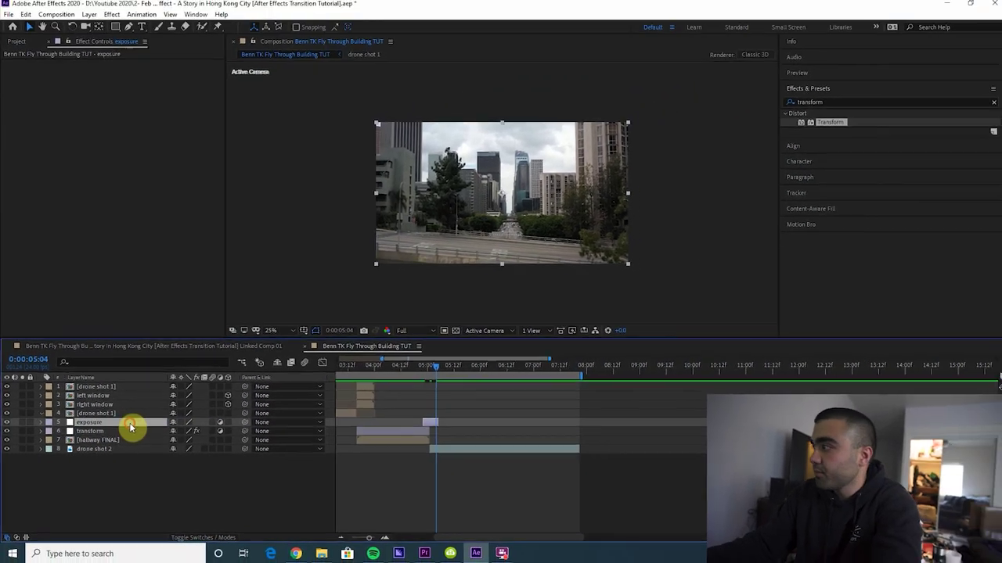
left_click(477, 355)
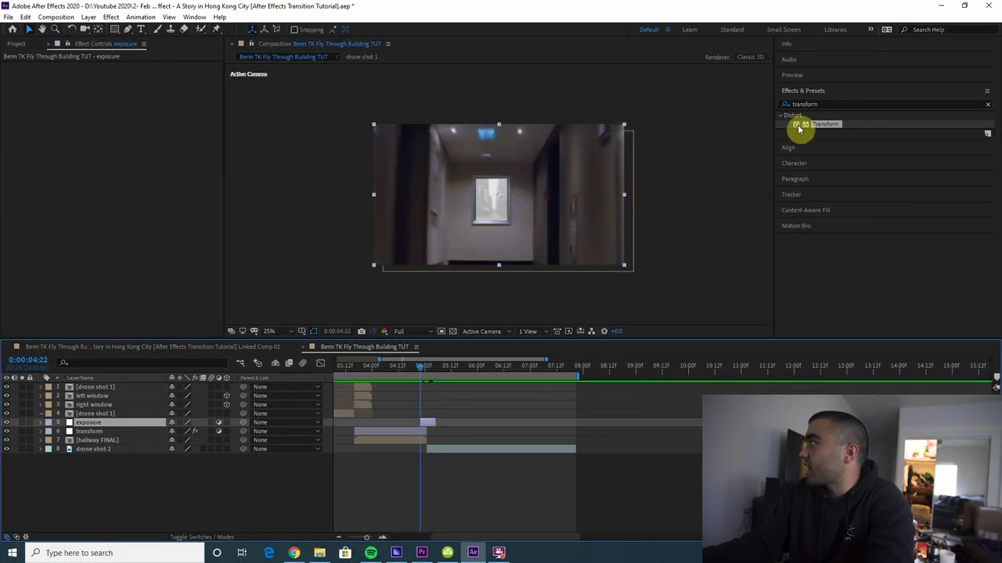
left_click(813, 104)
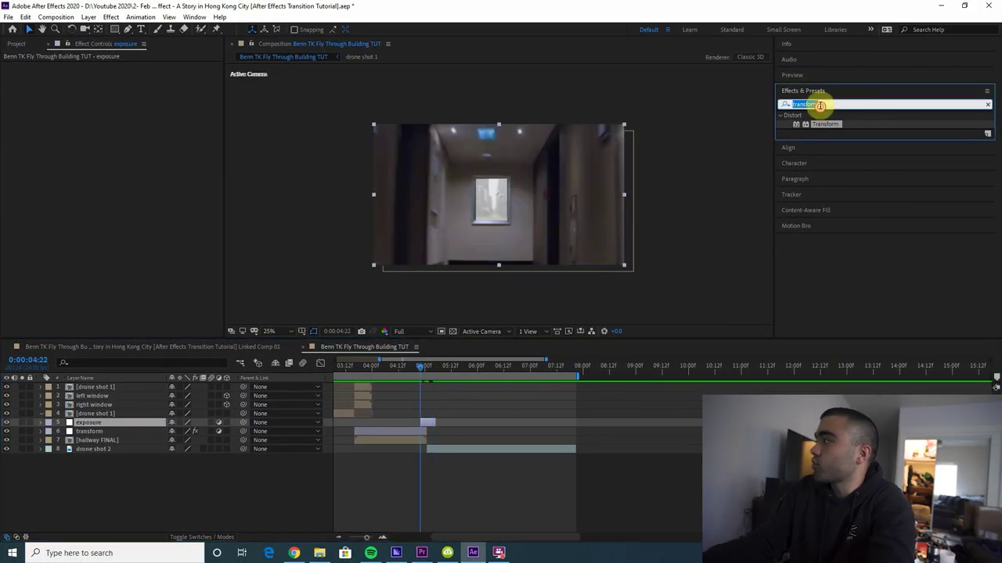
type("exposure")
left_click_drag(823, 204, 438, 425)
- Keyframe Exposure at 0 at 0:00:04:22, 4 at 0:00:05:01 and 0 at 0:00:05:04
left_click(382, 537)
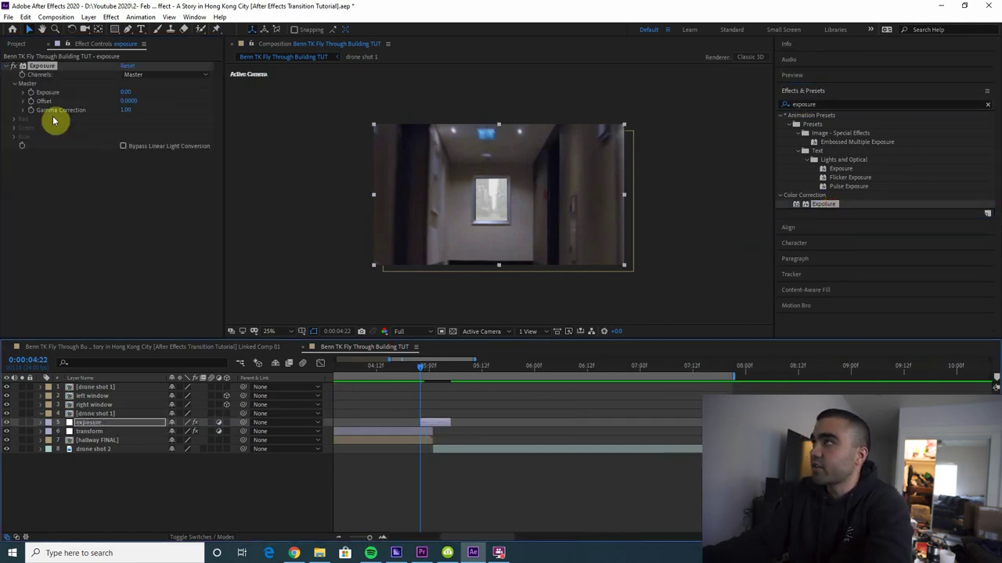
key("e")
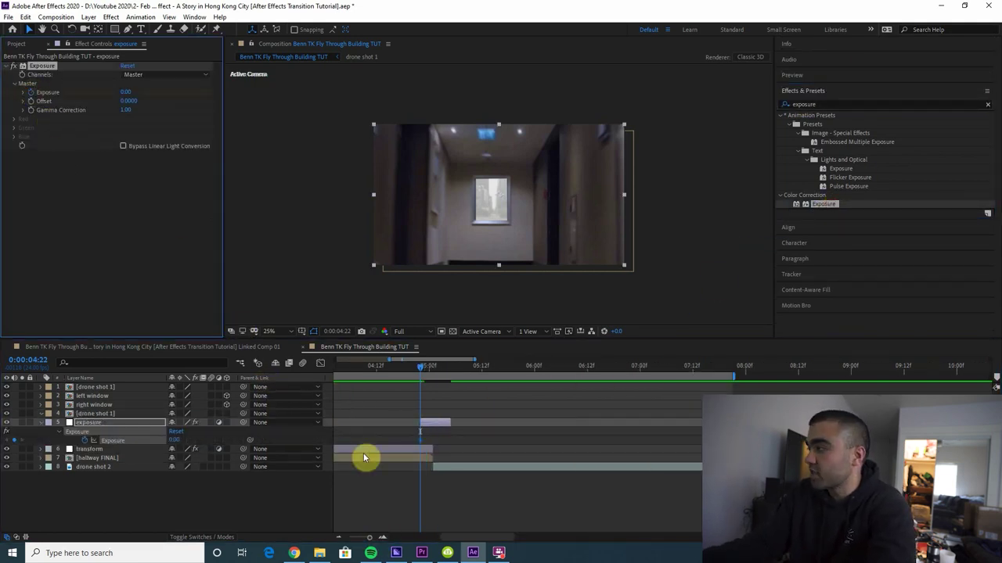
left_click_drag(424, 376, 434, 373)
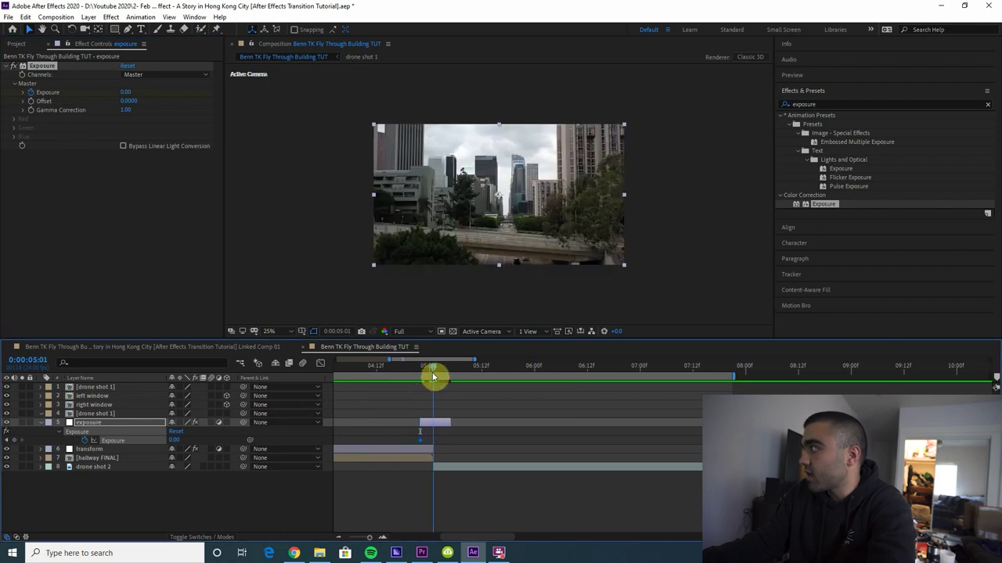
left_click(126, 92)
type("5")
key("Return")
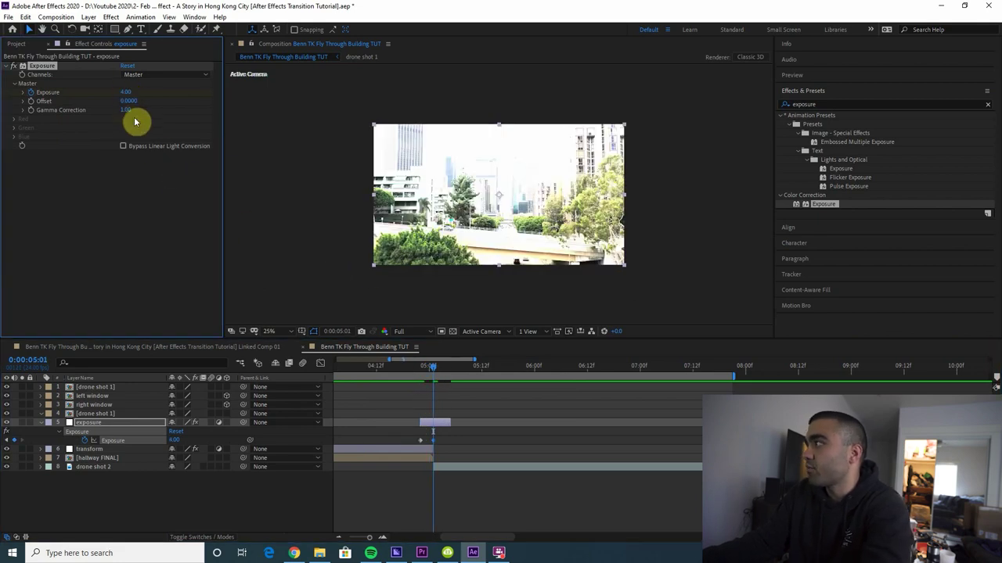
left_click_drag(438, 373, 446, 374)
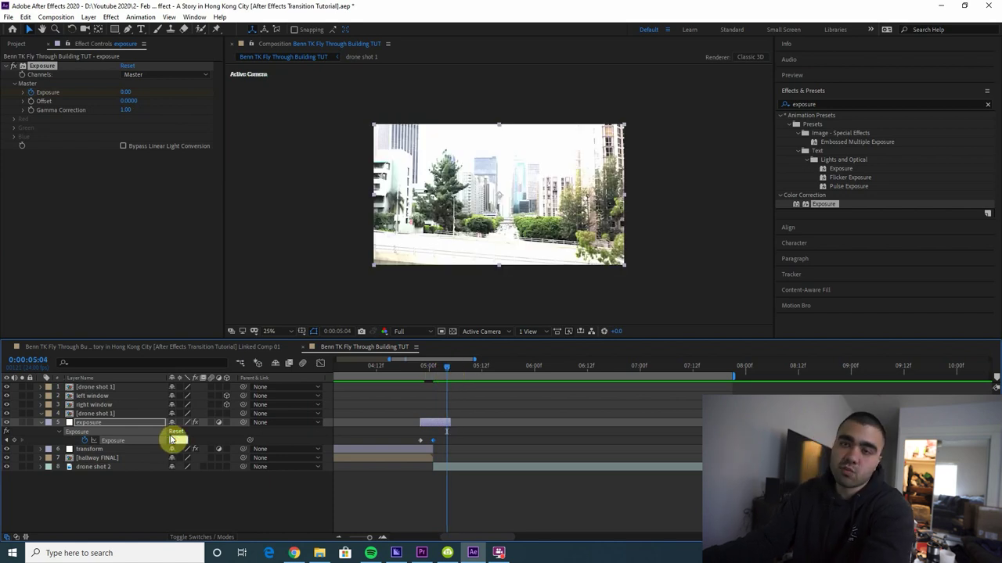
key("Return")
- Review the flash and set the Exposure keyframe at 0:00:05:01 to 3
left_click_drag(395, 373, 350, 374)
left_click(433, 373)
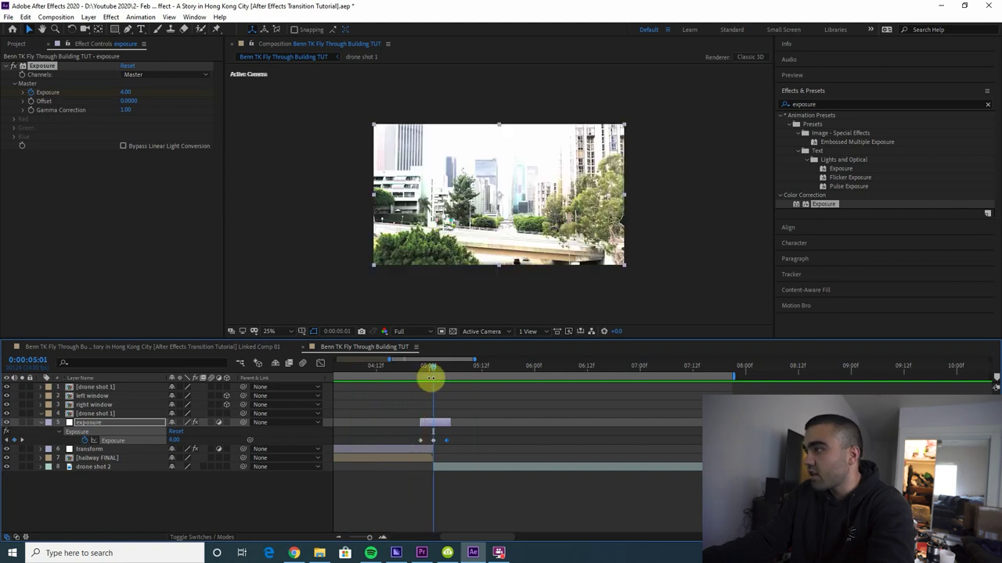
key("Return")
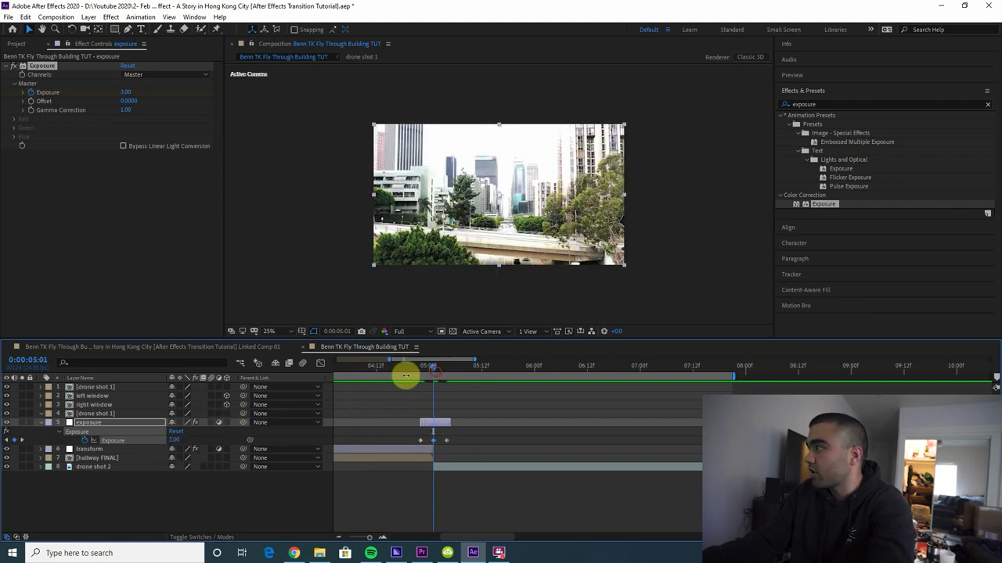
- Ease the exposure layer's Exposure keyframes, adjust their curve, and preview the whole transition from the start
scroll(372, 373, "left", 3)
left_click(323, 363)
left_click(676, 392)
left_click_drag(687, 396, 670, 492)
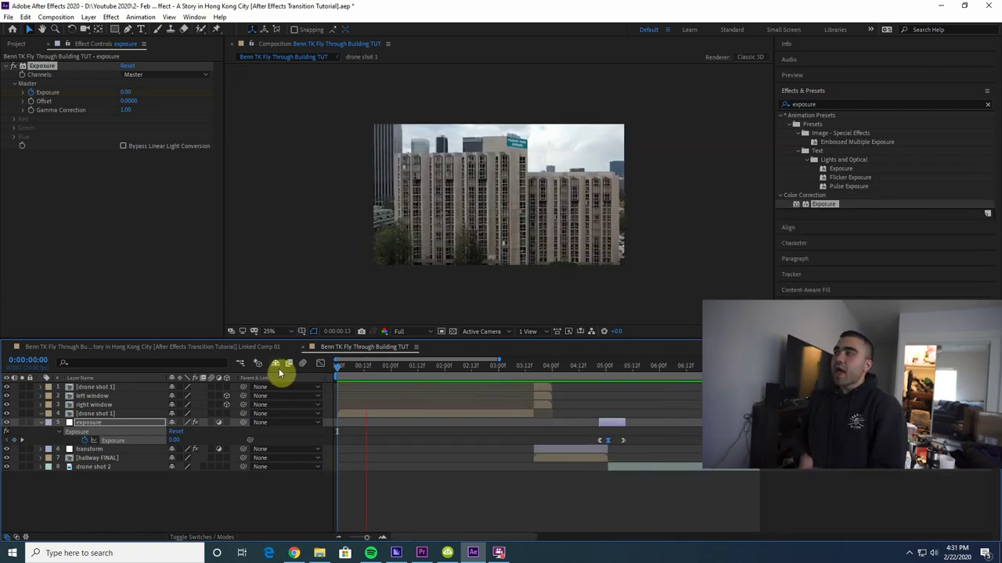